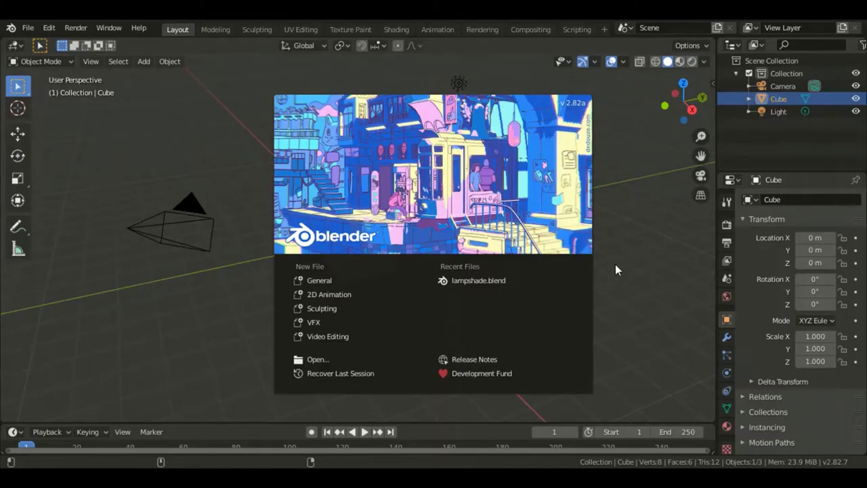
Dismiss the splash screen and delete the default cube
{"action": "left_click", "coordinate": [615, 264]}
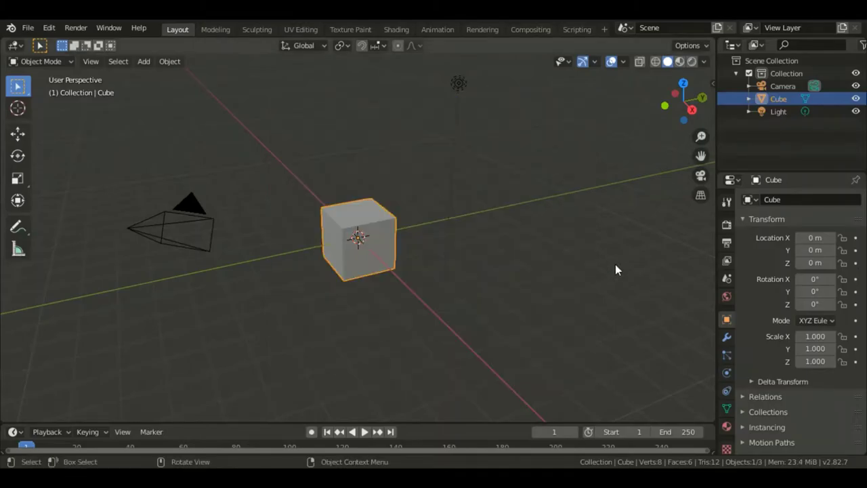
{"action": "key", "text": "x"}
{"action": "left_click", "coordinate": [426, 245]}
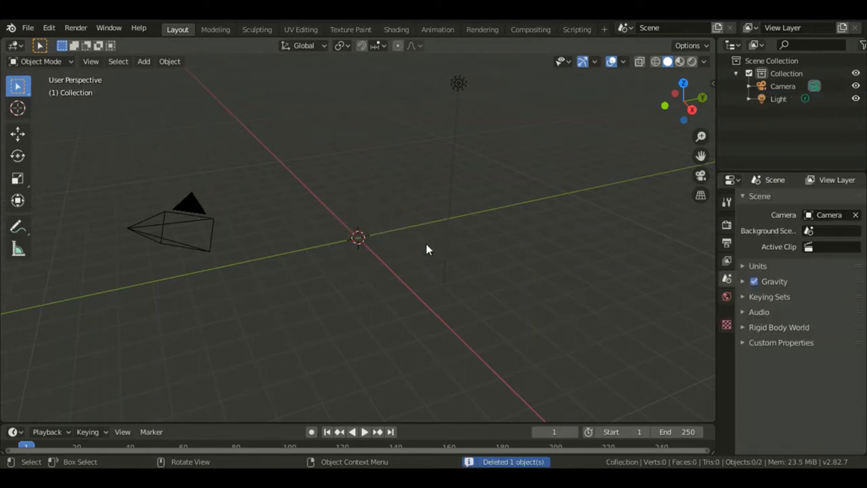
Add a mesh cylinder with 40 vertices and a depth of 0.3 m
{"action": "key", "text": "shift+a"}
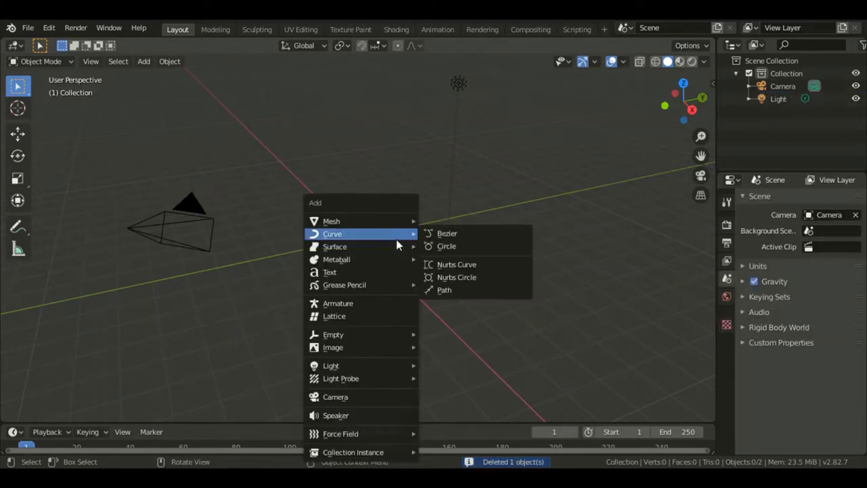
{"action": "mouse_move", "coordinate": [393, 221]}
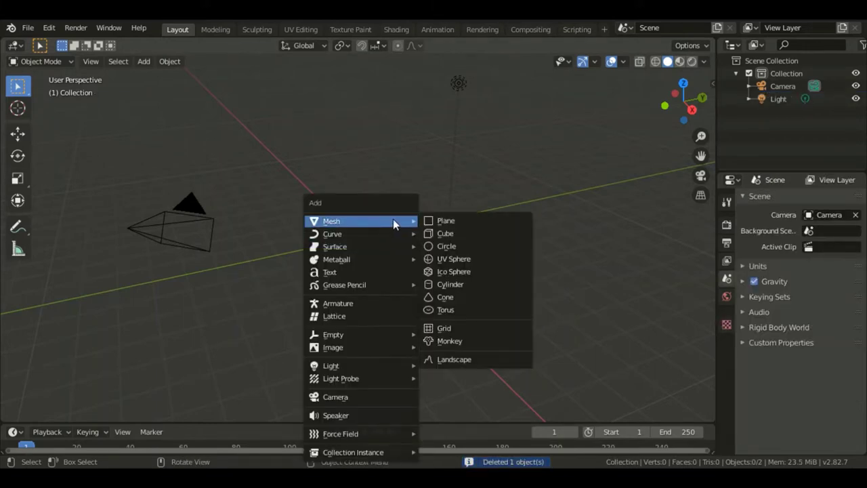
{"action": "left_click", "coordinate": [454, 284]}
{"action": "left_click", "coordinate": [79, 411]}
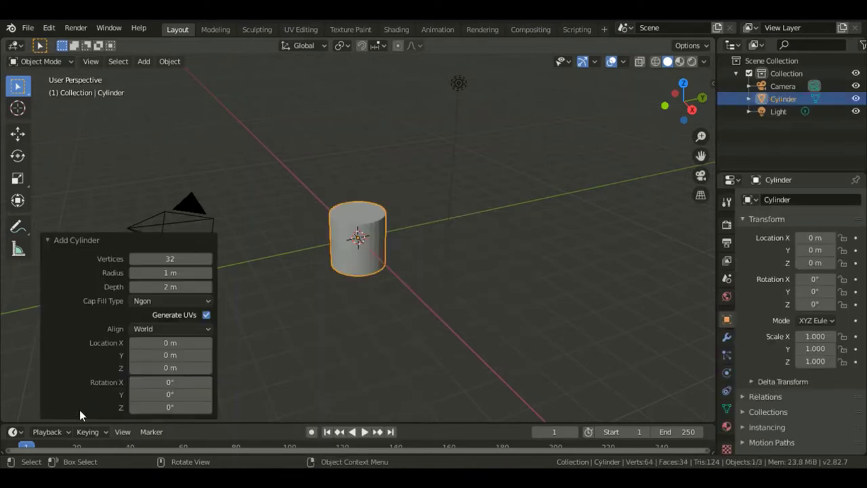
{"action": "left_click", "coordinate": [178, 258]}
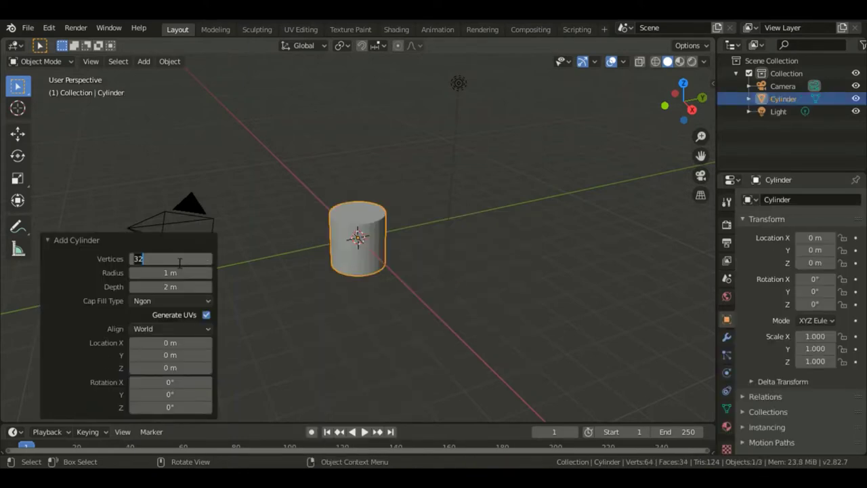
{"action": "key", "text": "Return"}
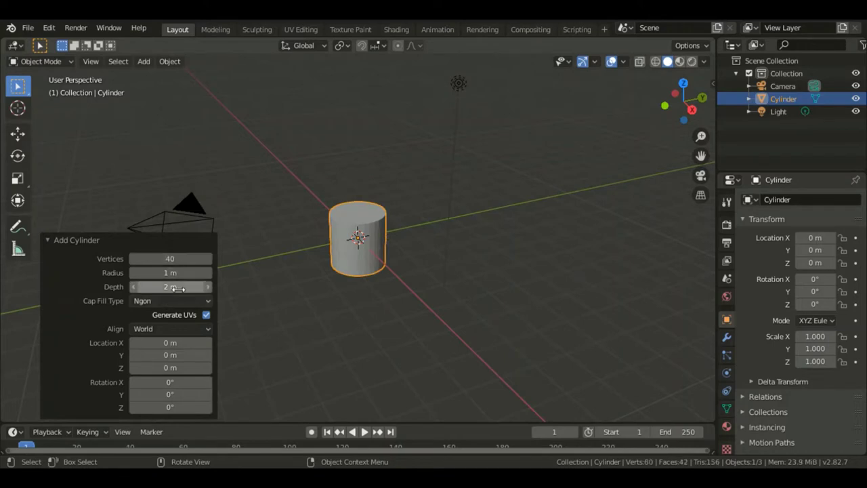
{"action": "left_click", "coordinate": [184, 289]}
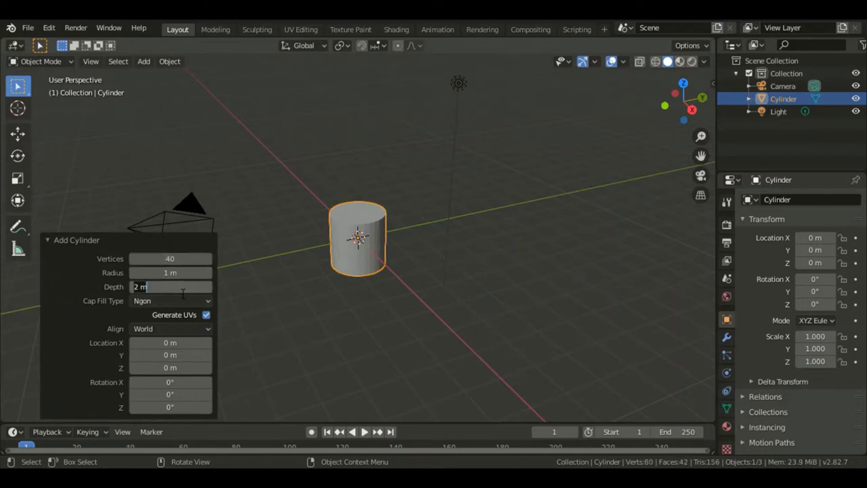
{"action": "key", "text": "BackSpace"}
{"action": "key", "text": "Return"}
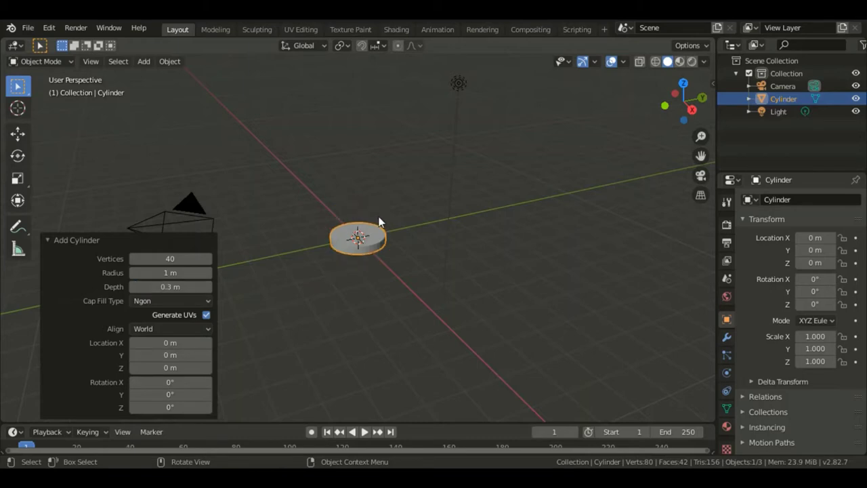
In face editing, extrude the cylinder's top face up about 0.28 m and scale it to about 0.31 to form a sloped base
{"action": "scroll", "coordinate": [380, 221], "scroll_direction": "up", "scroll_amount": 3}
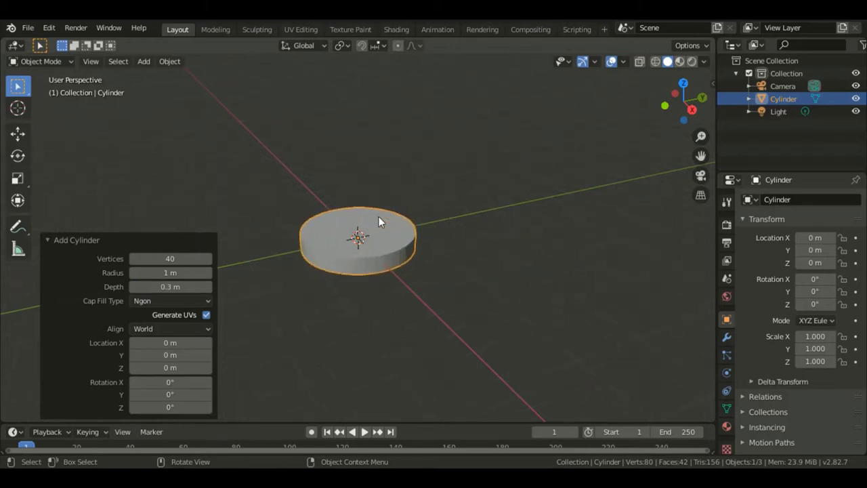
{"action": "key", "text": "Tab"}
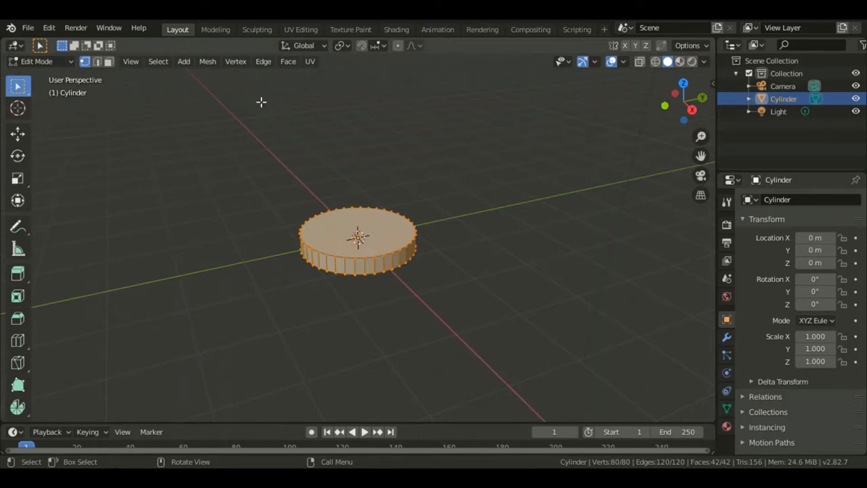
{"action": "left_click", "coordinate": [108, 61]}
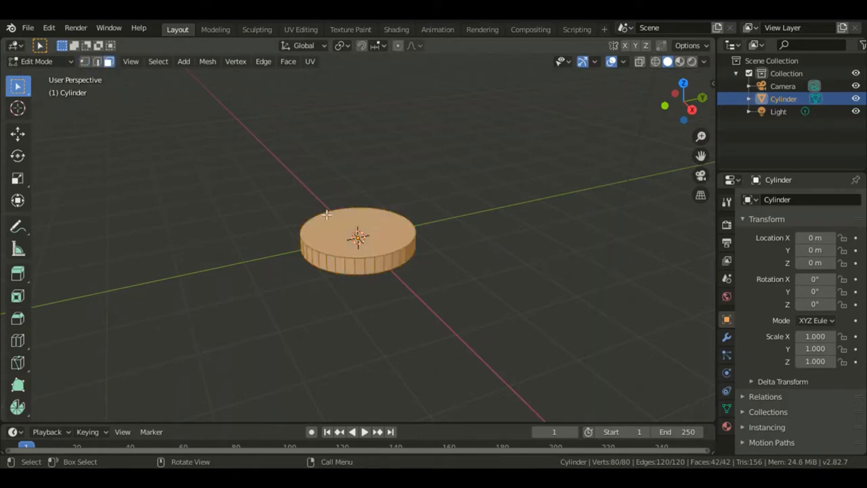
{"action": "left_click", "coordinate": [356, 233]}
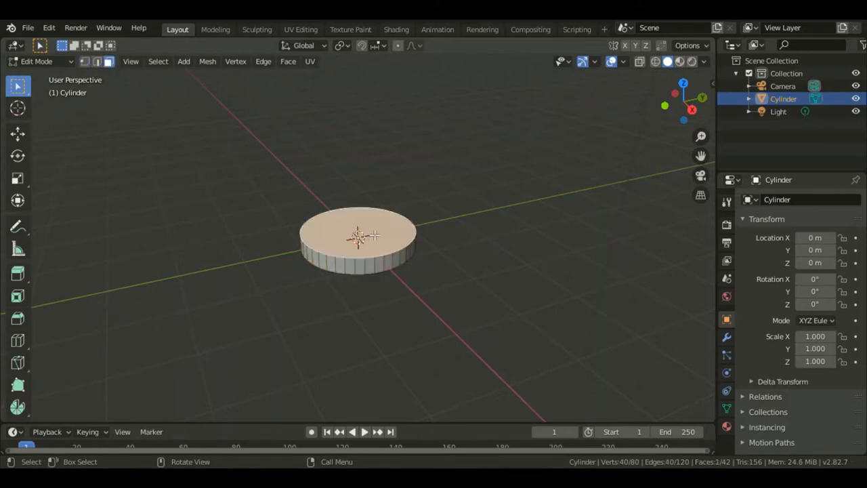
{"action": "key", "text": "e"}
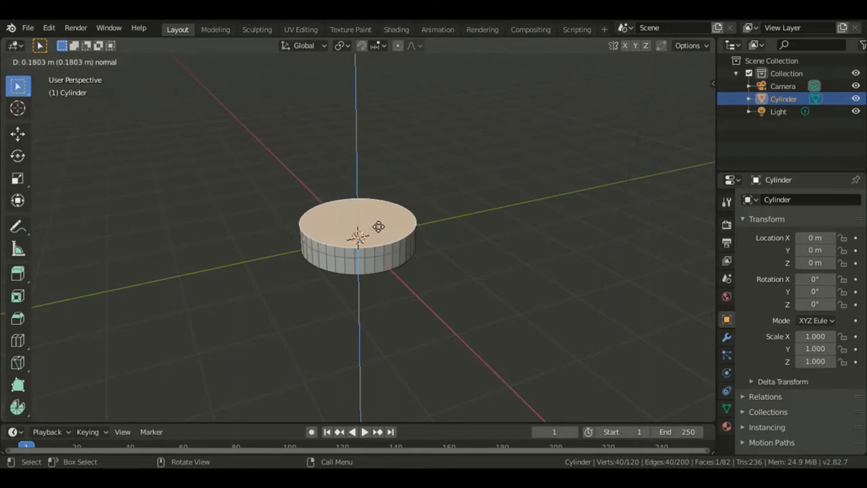
{"action": "left_click", "coordinate": [380, 221]}
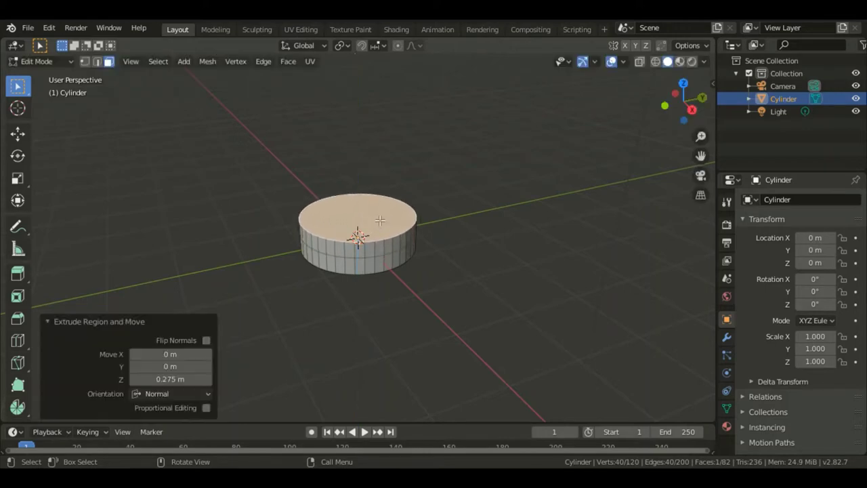
{"action": "key", "text": "s"}
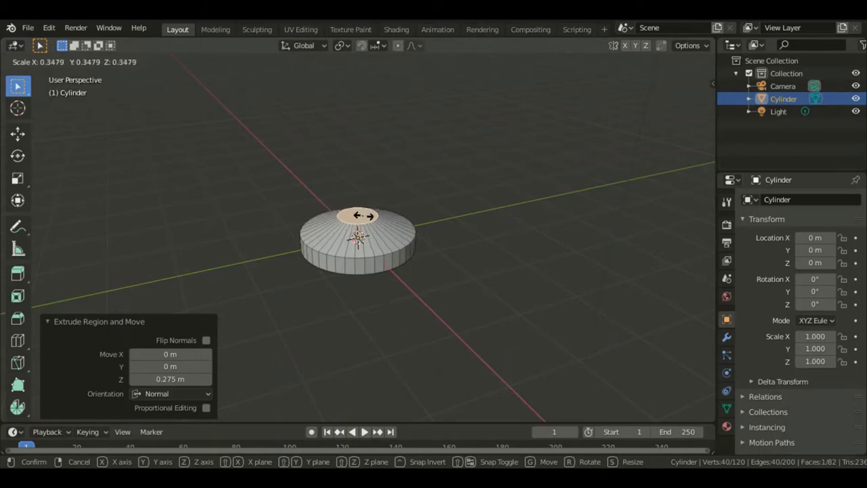
{"action": "left_click", "coordinate": [367, 220]}
Extrude the small top face up about 0.2 m and scale it to about 1.67 to form a flared neck
{"action": "key", "text": "e"}
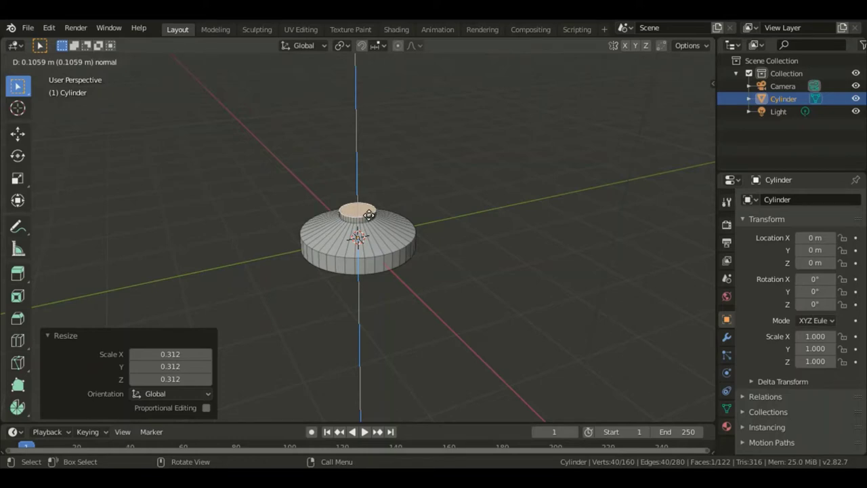
{"action": "left_click", "coordinate": [366, 210]}
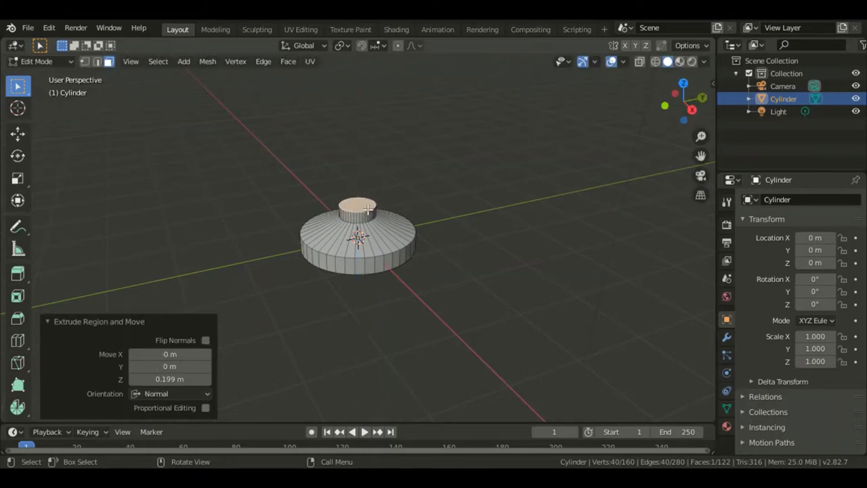
{"action": "key", "text": "s"}
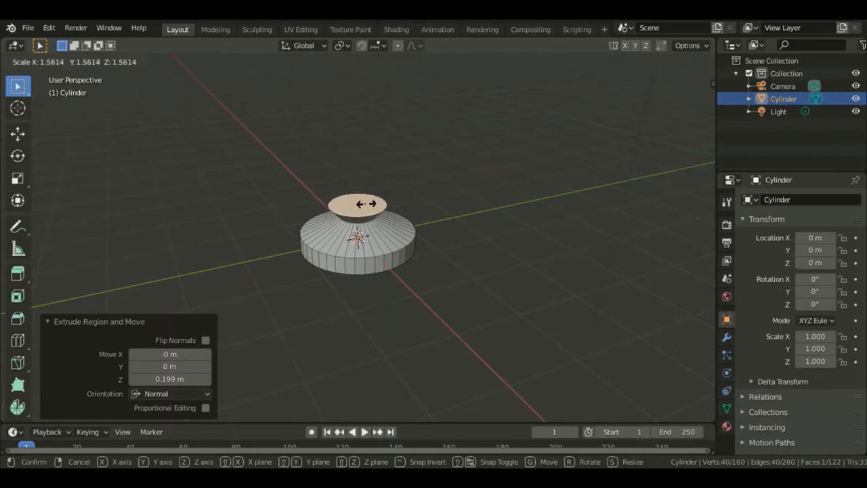
{"action": "left_click", "coordinate": [371, 204]}
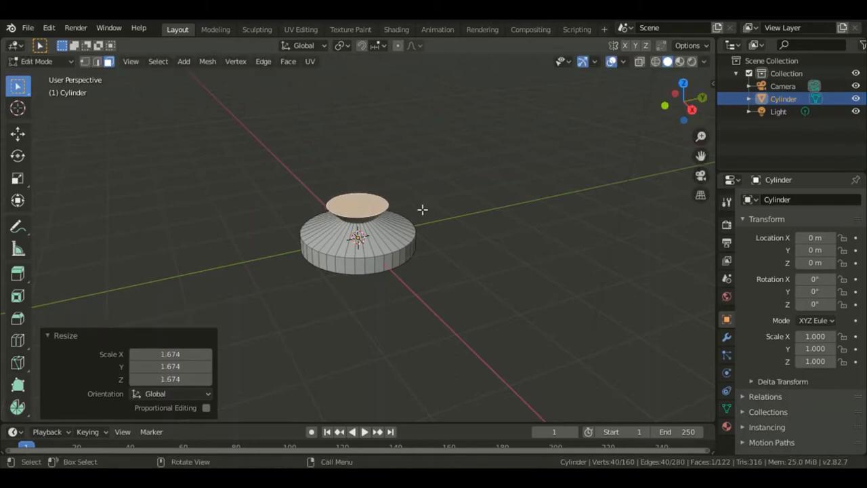
Extrude the top face about 0.09 m scaled to 1.04, and again about 0.1 m scaled to 1.03, to start the rounded body
{"action": "key", "text": "e"}
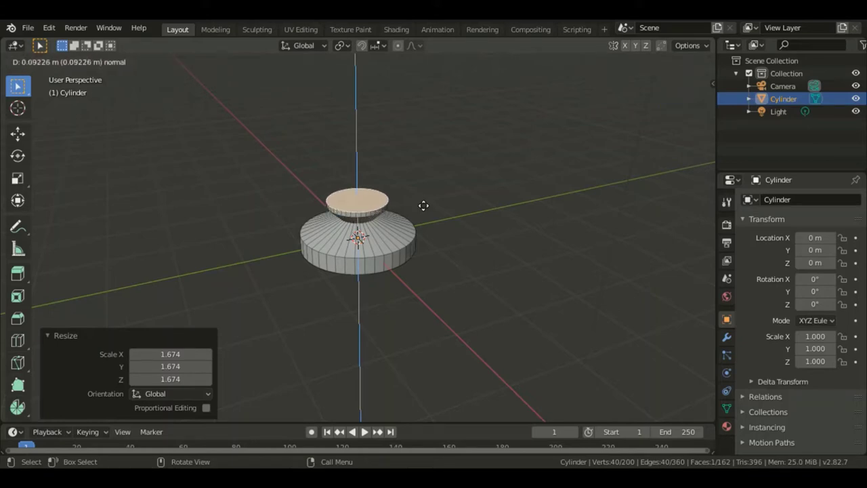
{"action": "left_click", "coordinate": [424, 205]}
{"action": "key", "text": "s"}
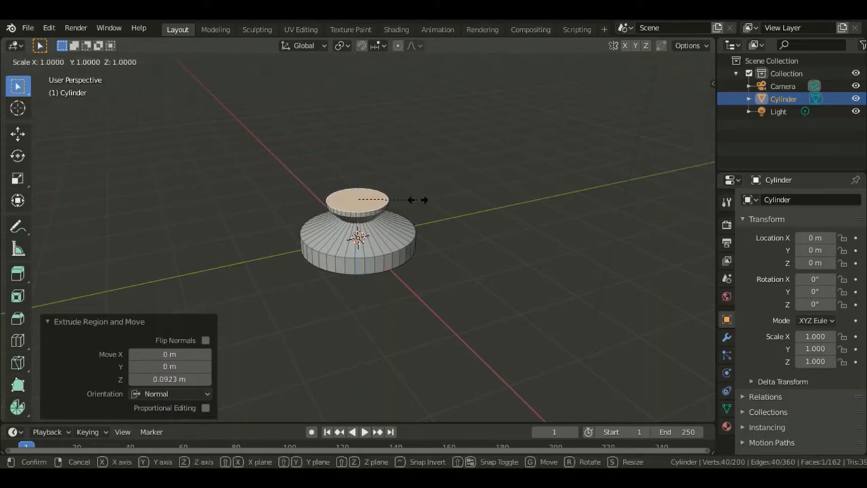
{"action": "left_click", "coordinate": [424, 202]}
{"action": "key", "text": "e"}
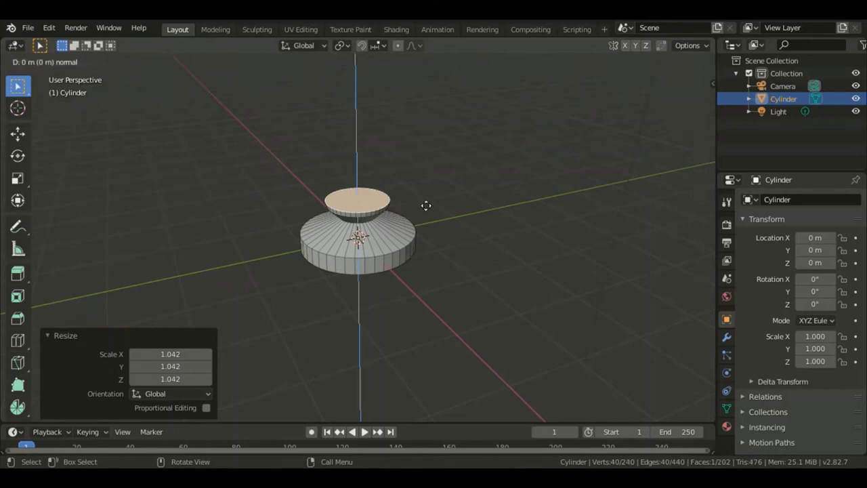
{"action": "left_click", "coordinate": [426, 199]}
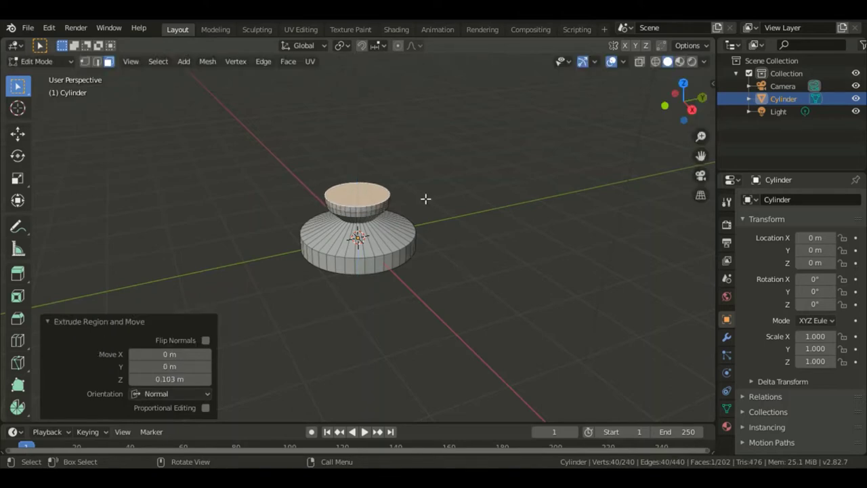
{"action": "key", "text": "s"}
{"action": "left_click", "coordinate": [425, 194]}
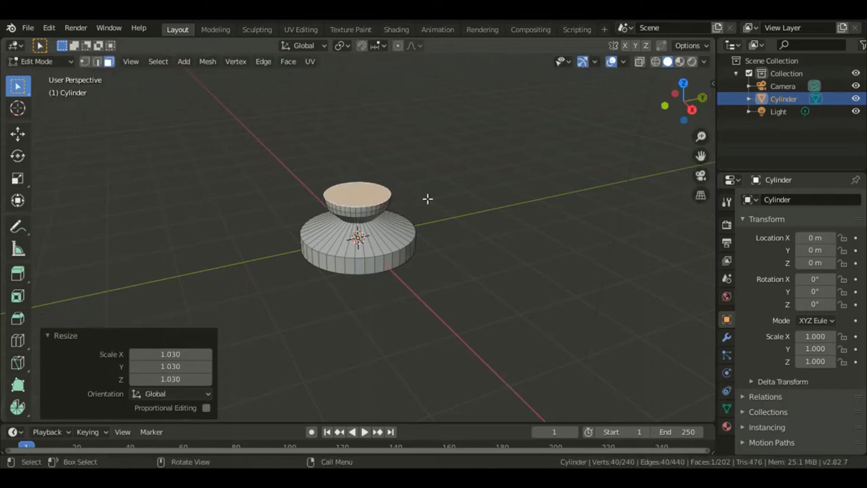
Extrude the body's top face up about 0.14 m and again about 0.1 m, scaling the last ring to about 0.95
{"action": "key", "text": "e"}
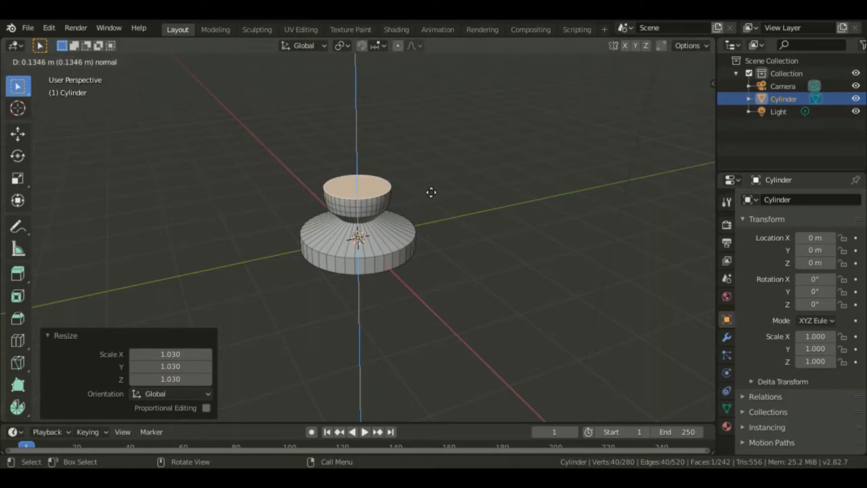
{"action": "left_click", "coordinate": [430, 192]}
{"action": "key", "text": "e"}
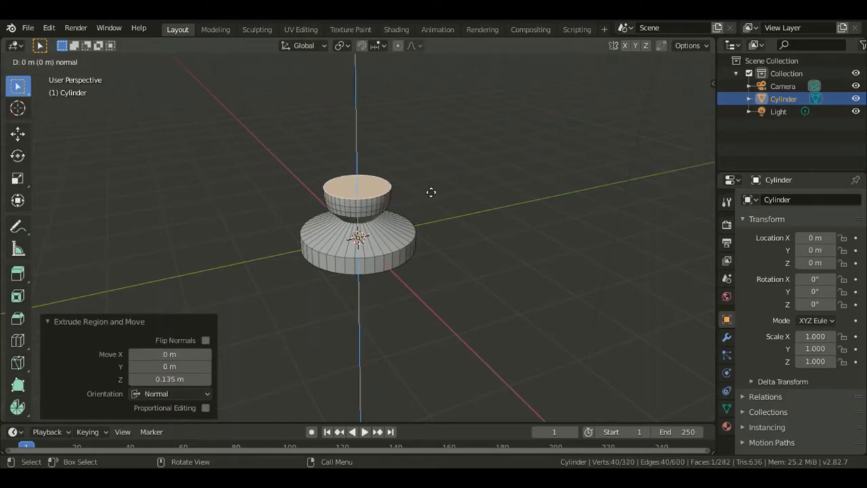
{"action": "left_click", "coordinate": [431, 187]}
{"action": "key", "text": "s"}
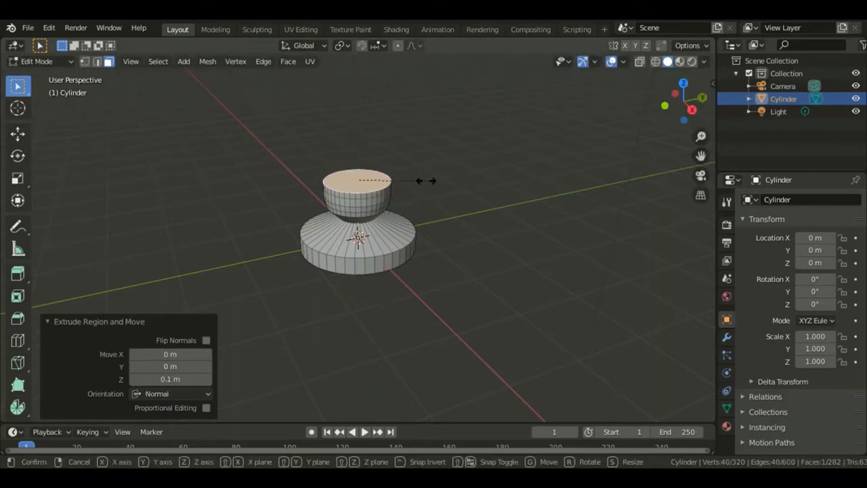
{"action": "left_click", "coordinate": [423, 180]}
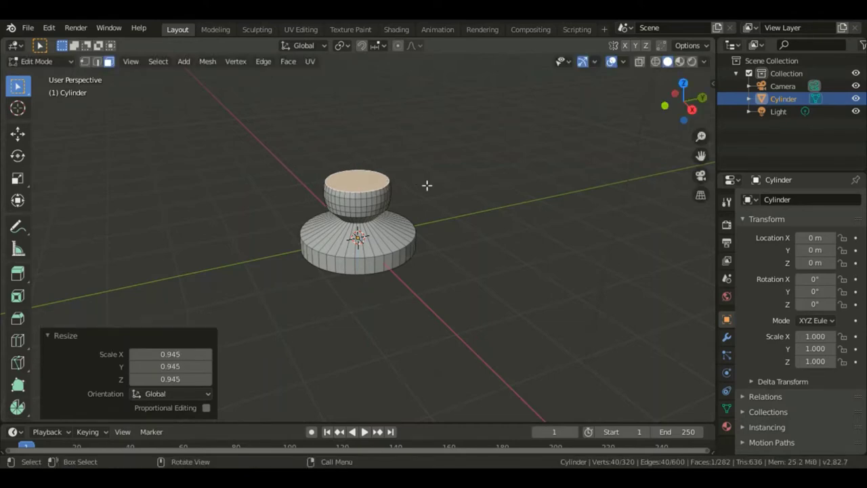
Narrow the body with two top-face extrusions: about 0.15 m scaled to 0.78, and about 0.1 m scaled to 0.76
{"action": "key", "text": "e"}
{"action": "left_click", "coordinate": [426, 176]}
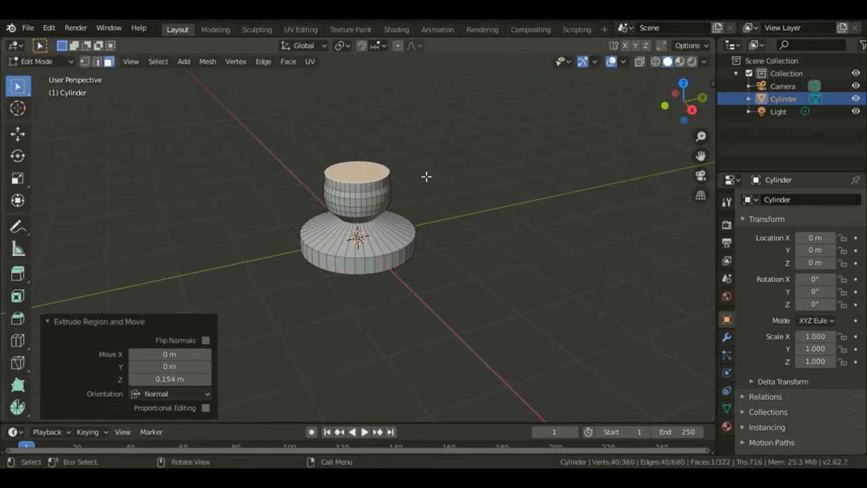
{"action": "key", "text": "s"}
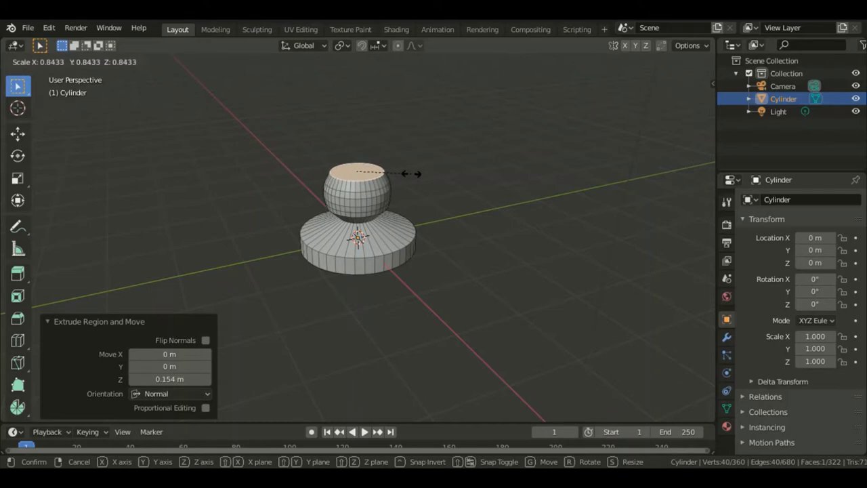
{"action": "left_click", "coordinate": [411, 180]}
{"action": "key", "text": "e"}
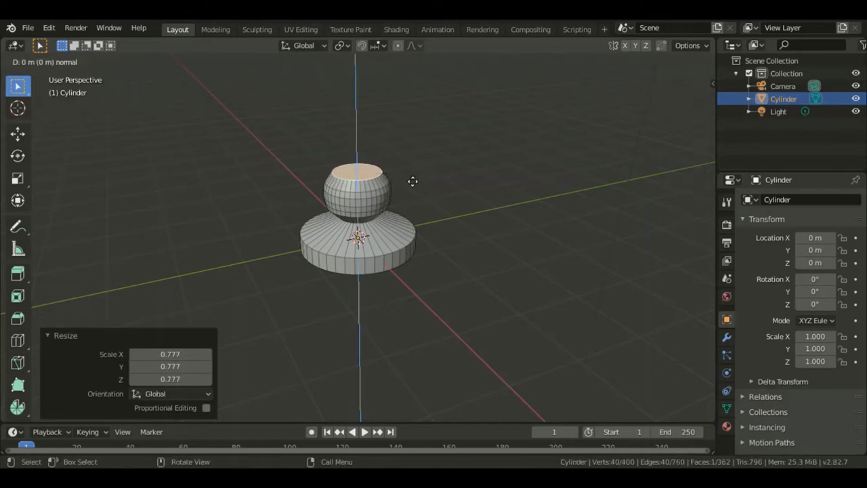
{"action": "left_click", "coordinate": [410, 174]}
{"action": "key", "text": "s"}
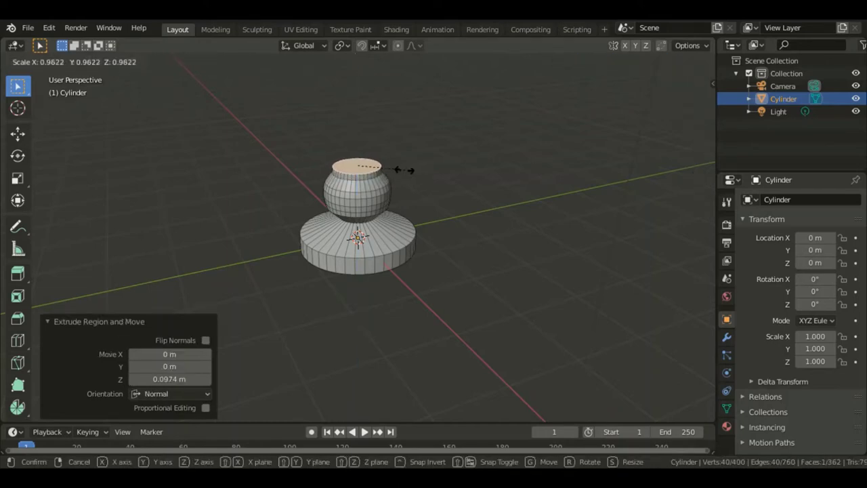
{"action": "left_click", "coordinate": [398, 172]}
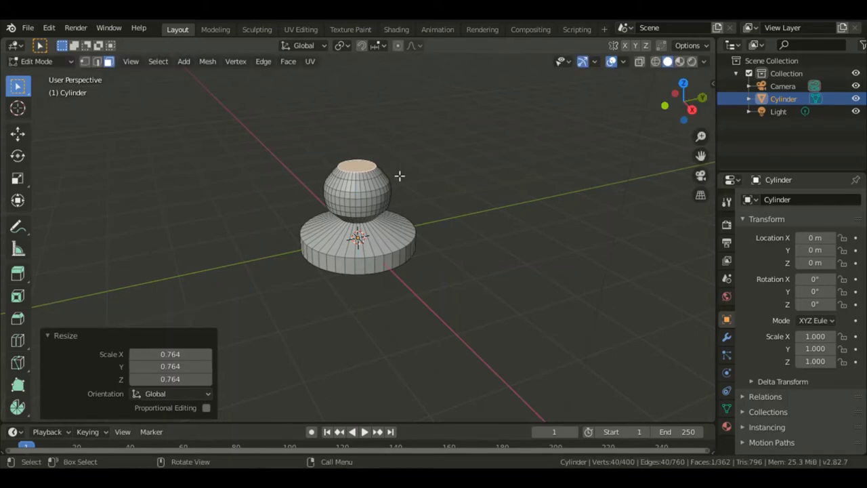
Extrude the body's top face up about 0.11 m and scale it to about 0.42 to round off the ball
{"action": "key", "text": "e"}
{"action": "left_click", "coordinate": [400, 170]}
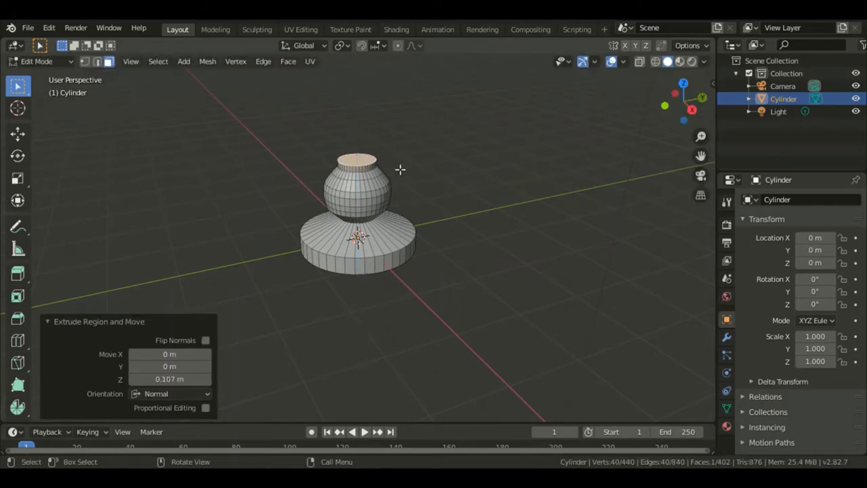
{"action": "key", "text": "s"}
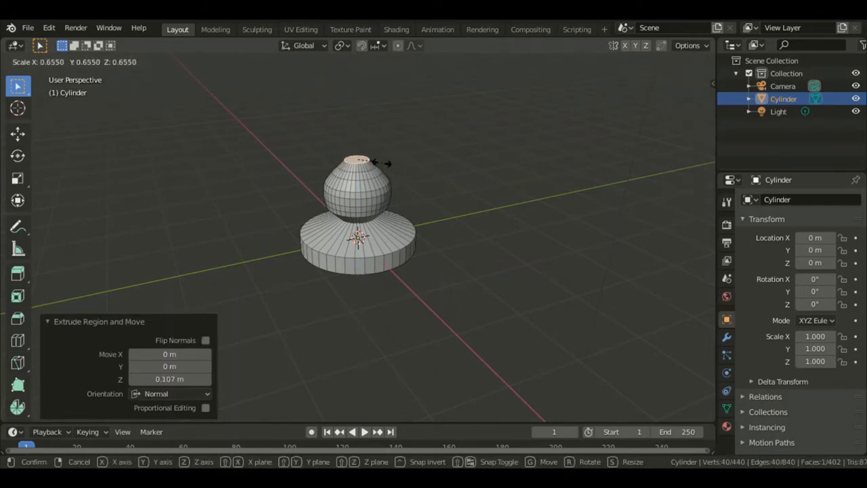
{"action": "left_click", "coordinate": [372, 163]}
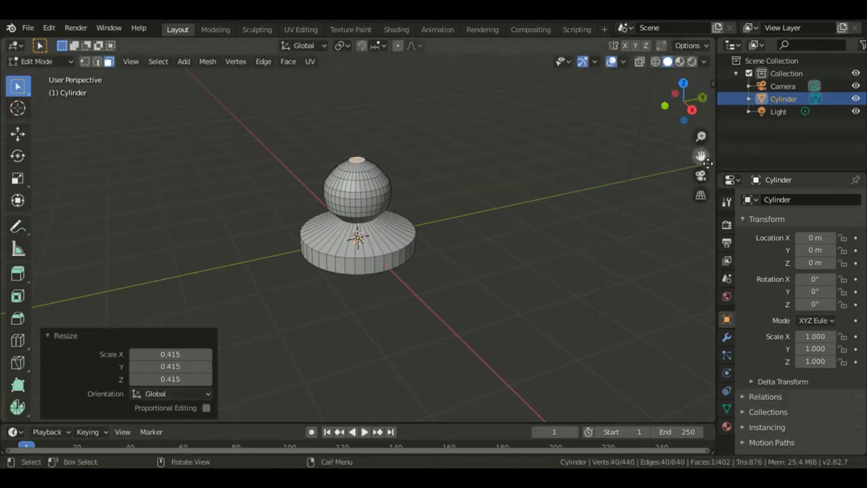
Extrude the ball's small top face up about 1.37 m and scale it to about 0.69 to form a tapered pole
{"action": "left_click_drag", "start_coordinate": [701, 156], "coordinate": [698, 241]}
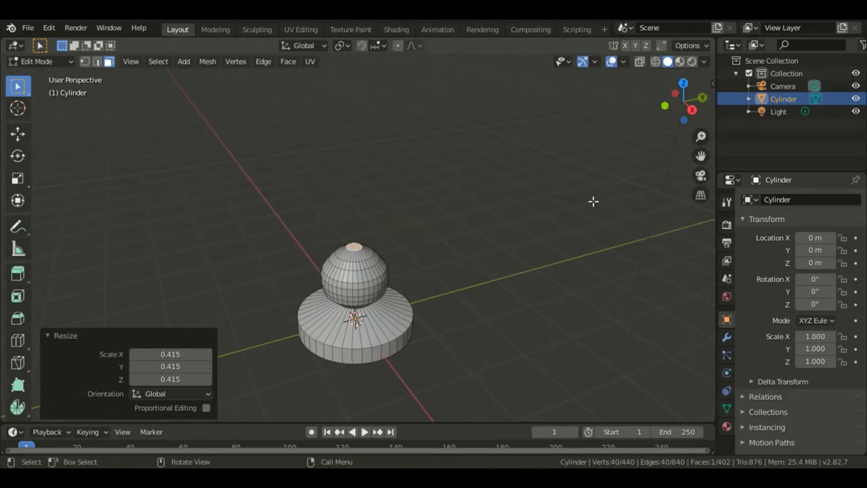
{"action": "key", "text": "e"}
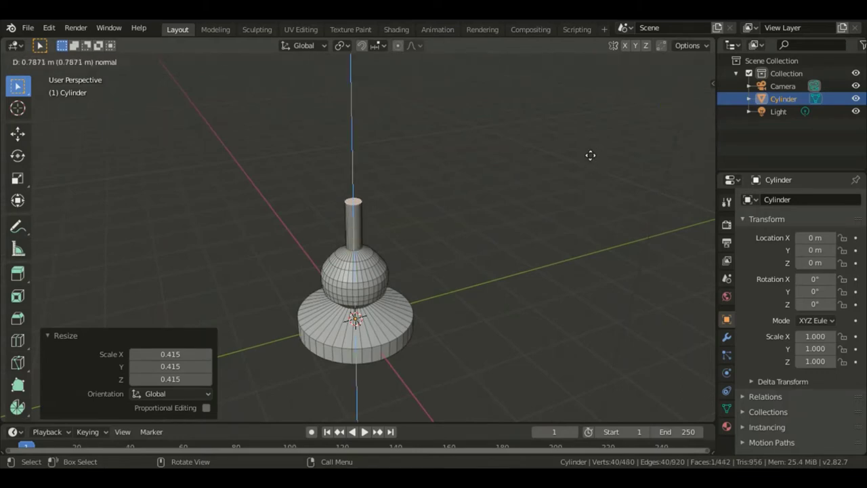
{"action": "left_click", "coordinate": [587, 121]}
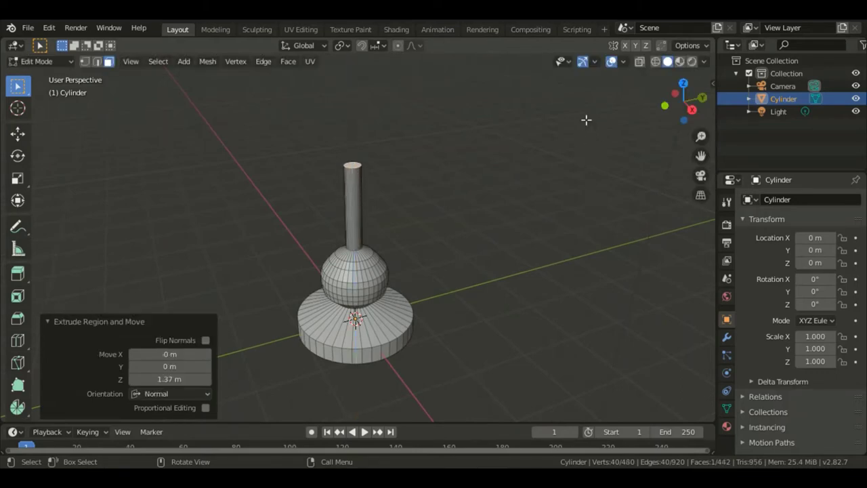
{"action": "key", "text": "s"}
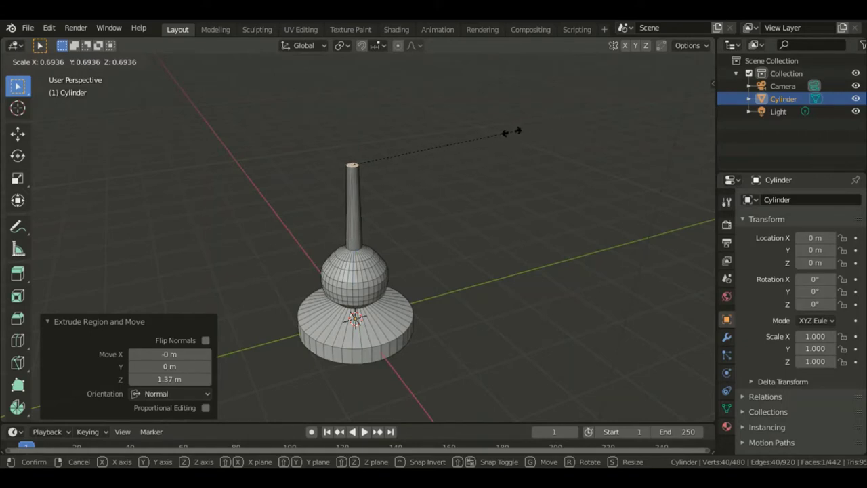
{"action": "left_click", "coordinate": [515, 135]}
Extrude the pole's top face up about 0.95 m and scale it to about 1.39 to widen the pole
{"action": "key", "text": "e"}
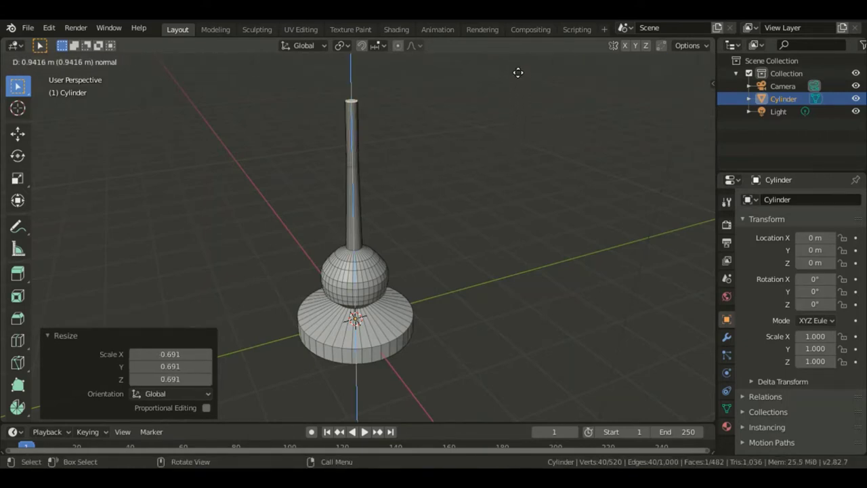
{"action": "left_click", "coordinate": [517, 71]}
{"action": "key", "text": "s"}
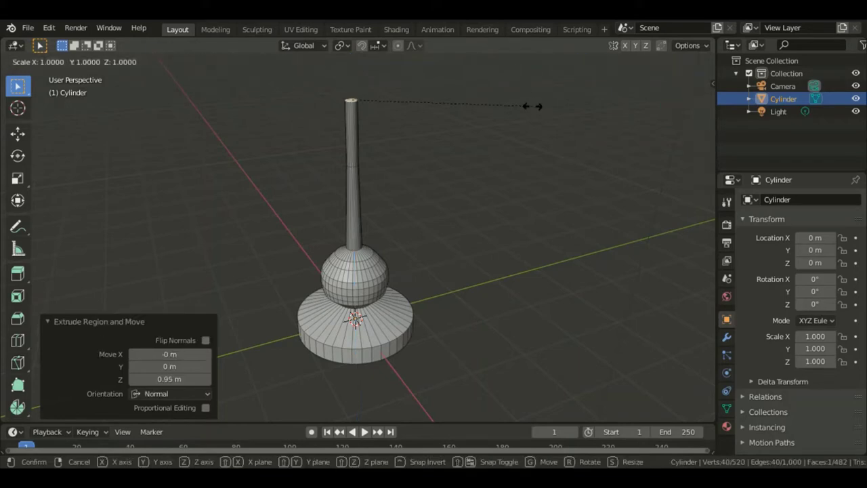
{"action": "left_click", "coordinate": [602, 130]}
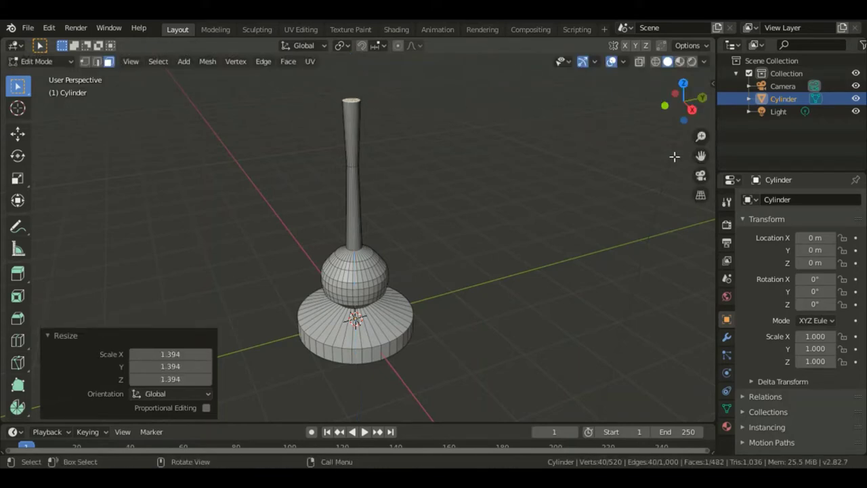
Extrude the pole's top face up about 1.65 m and scale it to about 0.53 for the upper taper
{"action": "left_click_drag", "start_coordinate": [701, 155], "coordinate": [698, 234]}
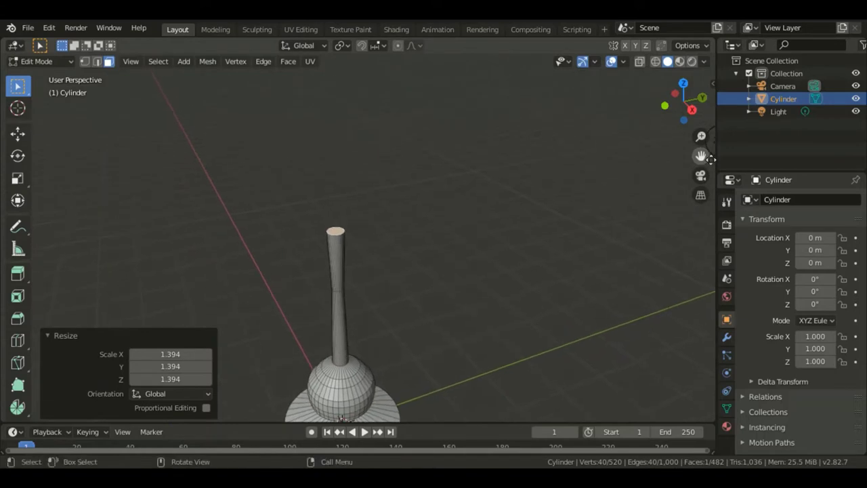
{"action": "key", "text": "e"}
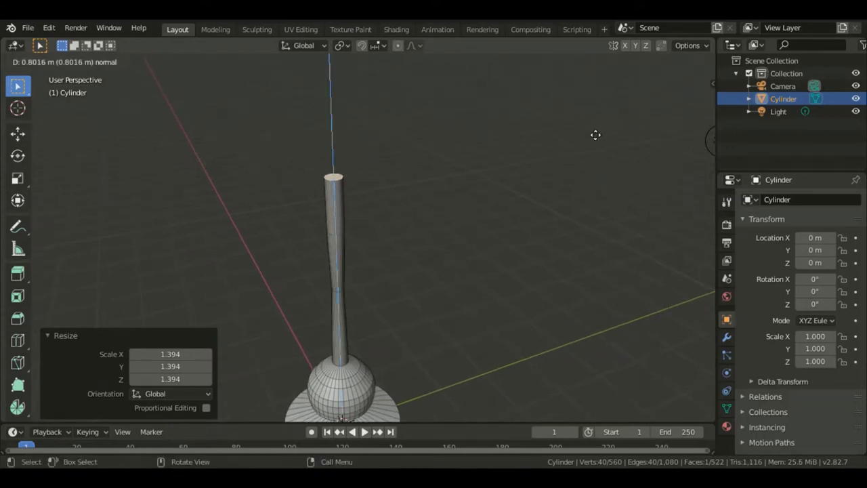
{"action": "left_click", "coordinate": [583, 70]}
{"action": "key", "text": "s"}
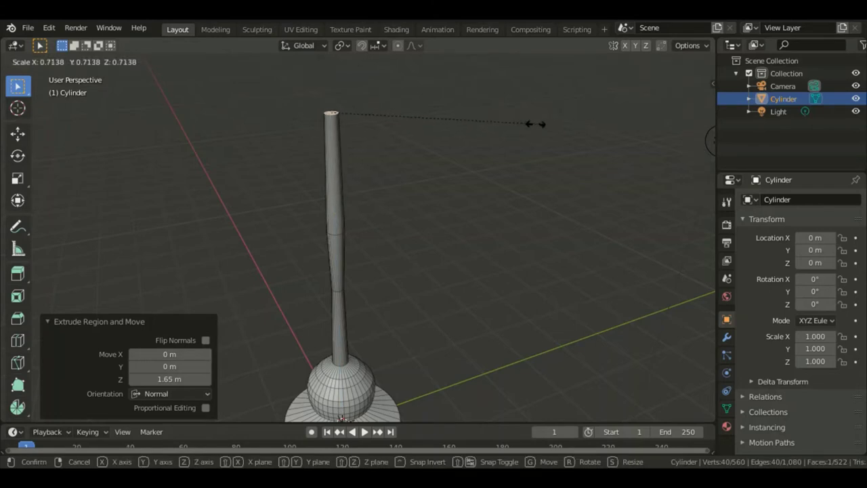
{"action": "left_click", "coordinate": [490, 132]}
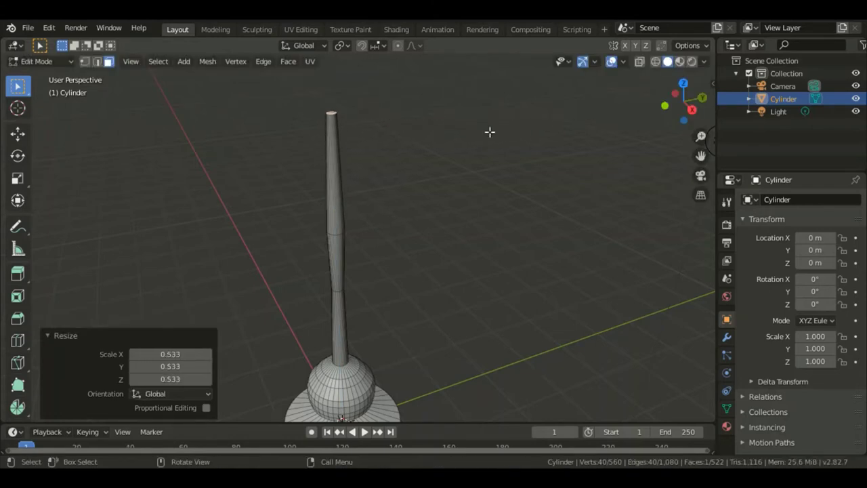
Extrude the pole's top about 0.04 m scaled to 1.35, and again in place scaled to about 8 to form the shade's top disc
{"action": "key", "text": "e"}
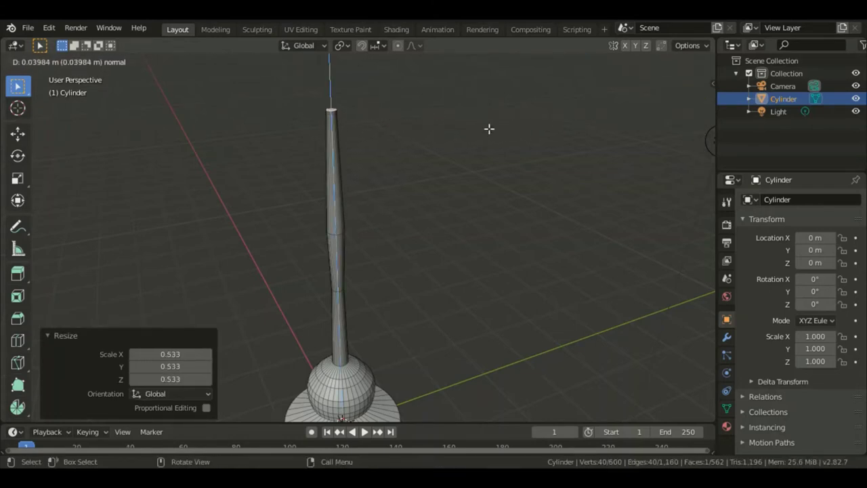
{"action": "left_click", "coordinate": [490, 129]}
{"action": "key", "text": "s"}
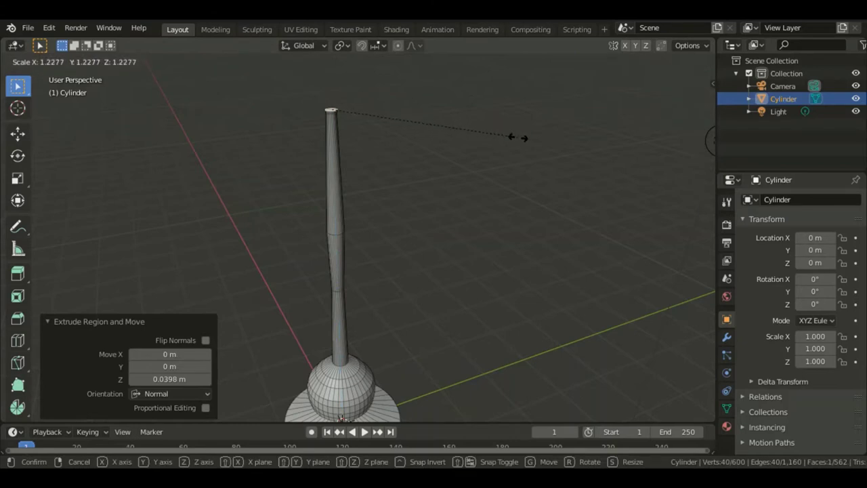
{"action": "left_click", "coordinate": [538, 138]}
{"action": "key", "text": "s"}
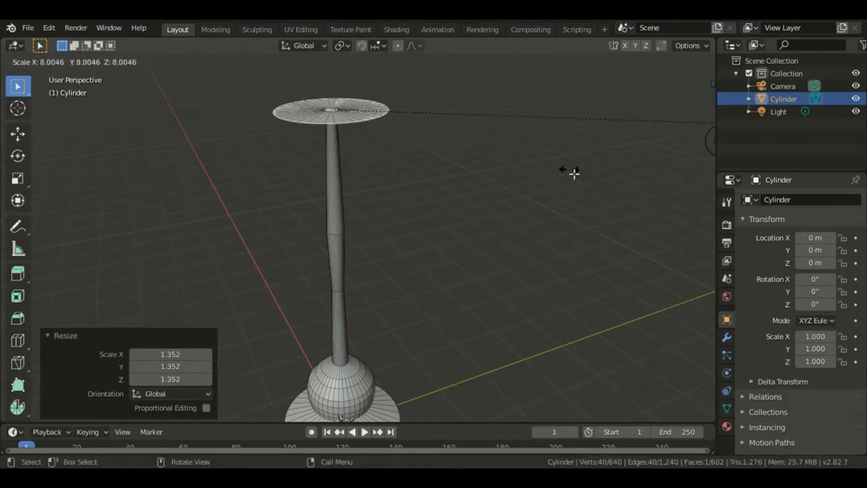
{"action": "left_click", "coordinate": [573, 173]}
Extrude the disc down about 1.17 m scaled to 1.77 as a lampshade, and down about 0.07 m more as a rim
{"action": "key", "text": "e"}
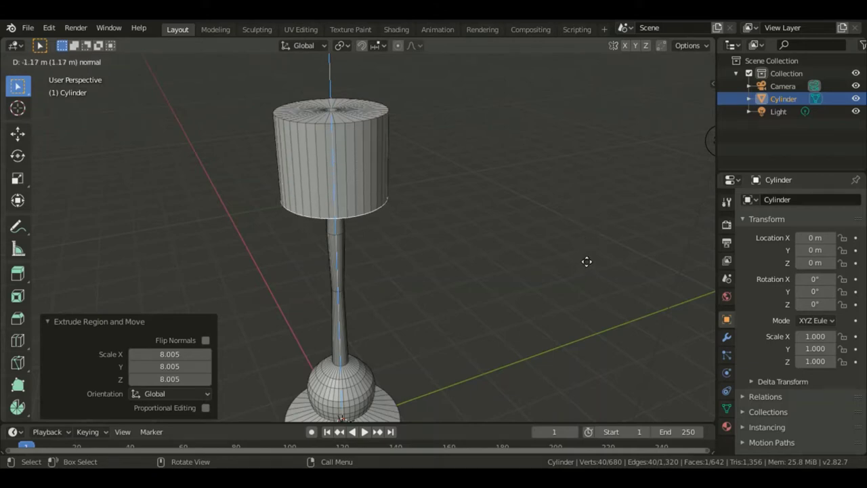
{"action": "left_click", "coordinate": [586, 261]}
{"action": "key", "text": "s"}
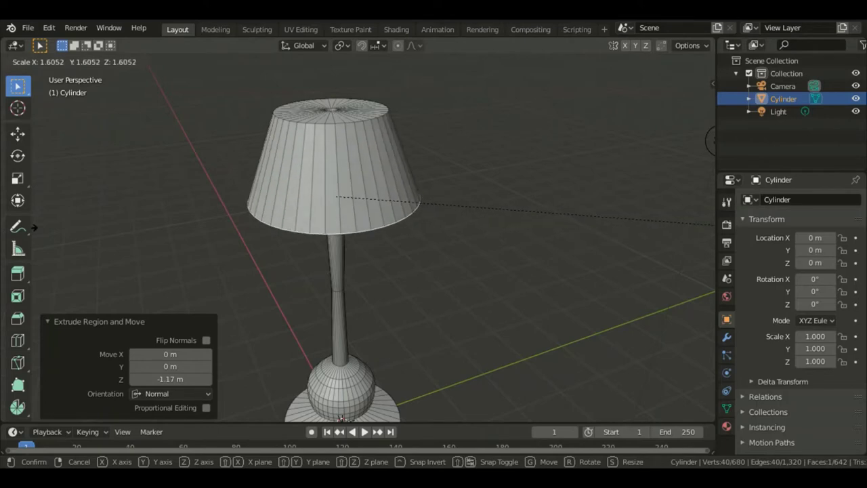
{"action": "left_click", "coordinate": [73, 224]}
{"action": "key", "text": "e"}
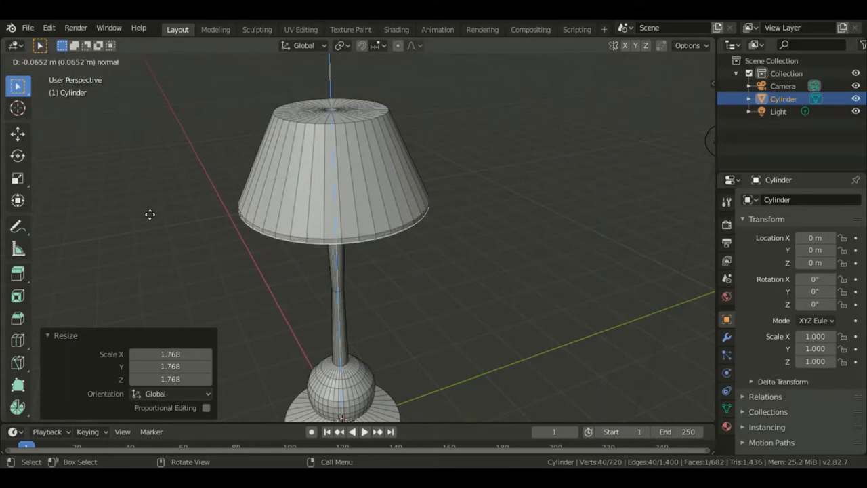
{"action": "left_click", "coordinate": [150, 214]}
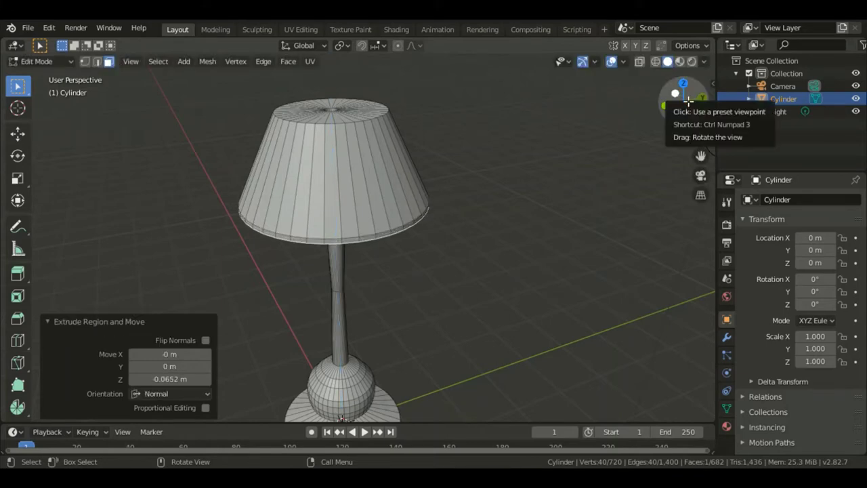
Close the hole in the lampshade's top by extruding its upper vertex loop in place and dissolving the extruded vertices
{"action": "mouse_move", "coordinate": [686, 98]}
{"action": "left_mouse_down"}
{"action": "mouse_move", "coordinate": [682, 88]}
{"action": "mouse_move", "coordinate": [687, 98]}
{"action": "left_mouse_up"}
{"action": "scroll", "coordinate": [433, 179], "scroll_direction": "up", "scroll_amount": 7}
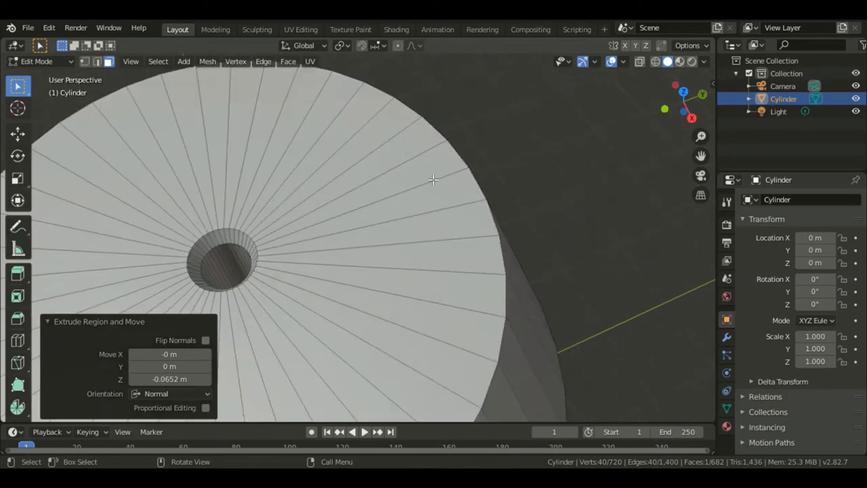
{"action": "left_click", "coordinate": [85, 62]}
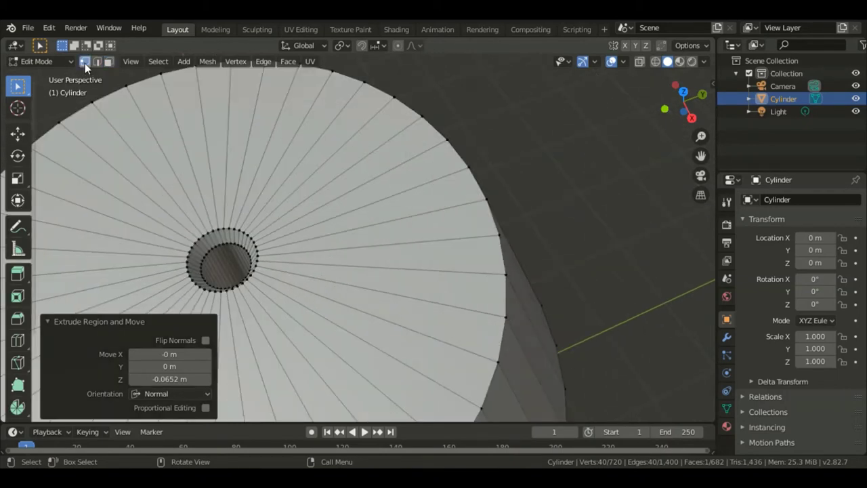
{"action": "left_click", "coordinate": [263, 258]}
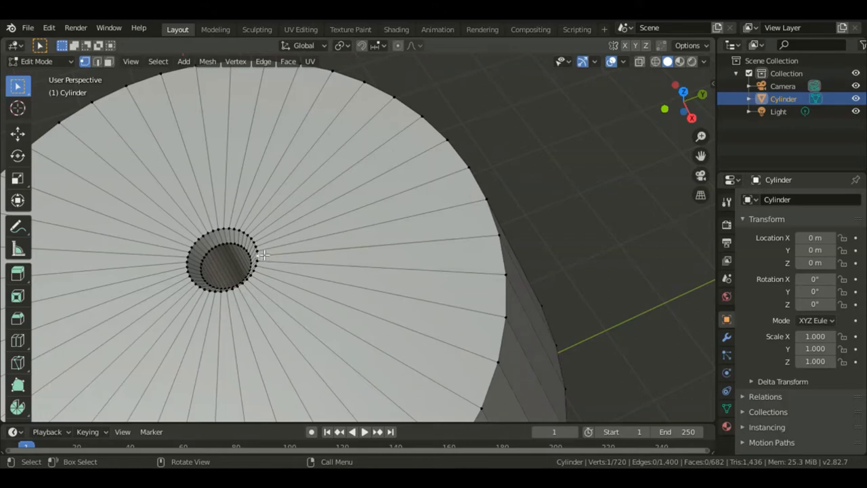
{"action": "key", "text": "alt"}
{"action": "left_click", "coordinate": [258, 250], "text": "alt"}
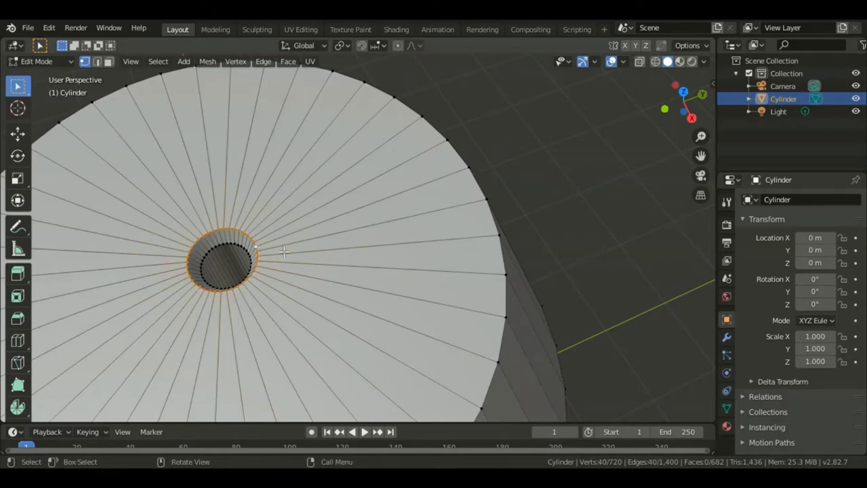
{"action": "key", "text": "e"}
{"action": "right_click", "coordinate": [284, 252]}
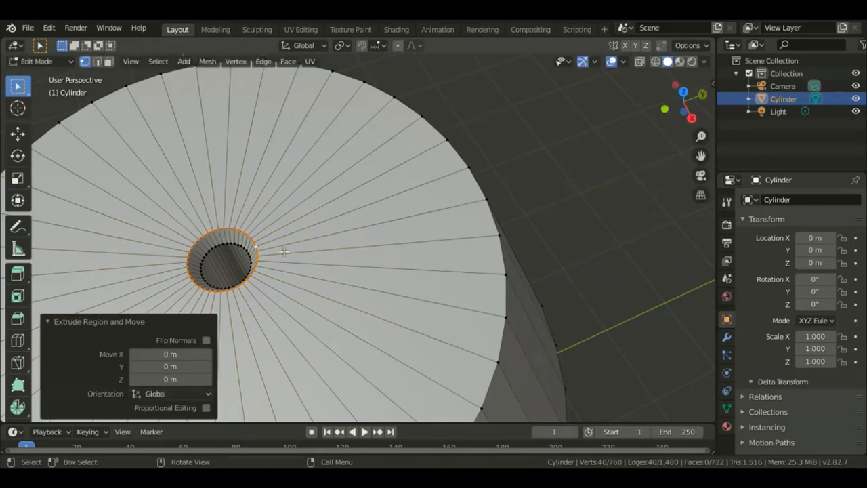
{"action": "right_click", "coordinate": [284, 251]}
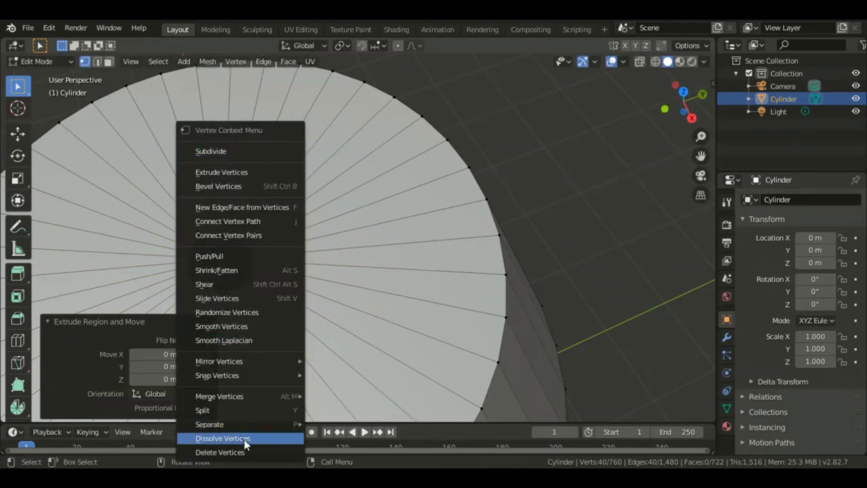
{"action": "left_click", "coordinate": [244, 439]}
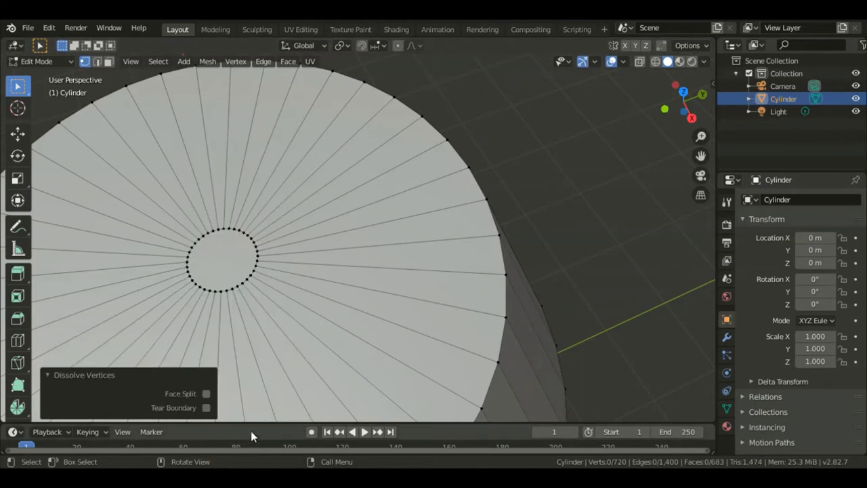
Delete the face covering the underside of the lampshade
{"action": "scroll", "coordinate": [356, 325], "scroll_direction": "down", "scroll_amount": 5}
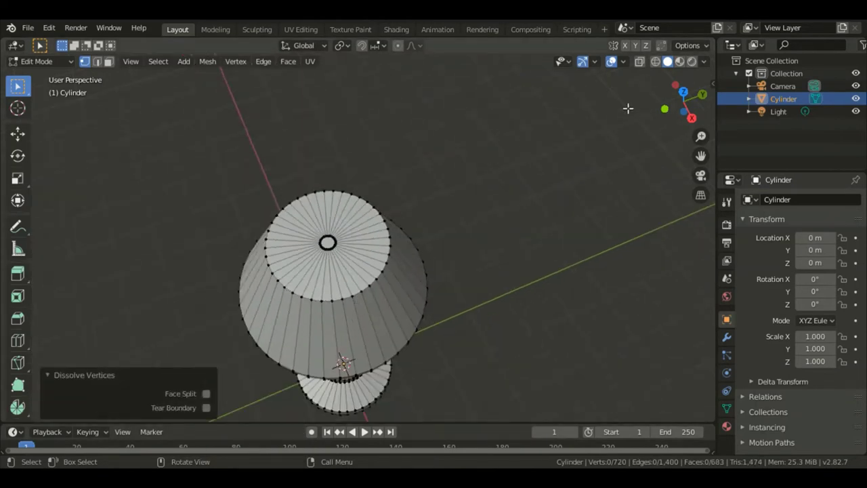
{"action": "left_click_drag", "start_coordinate": [683, 97], "coordinate": [372, 137]}
{"action": "key", "text": "3"}
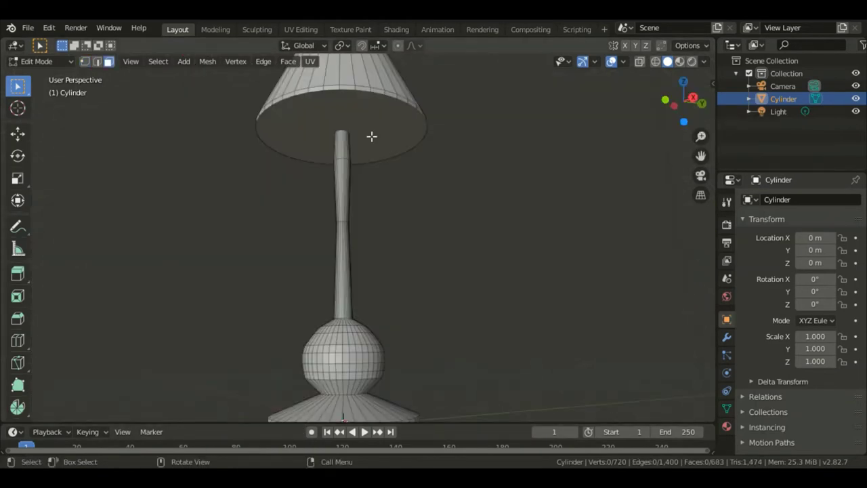
{"action": "left_click", "coordinate": [371, 136]}
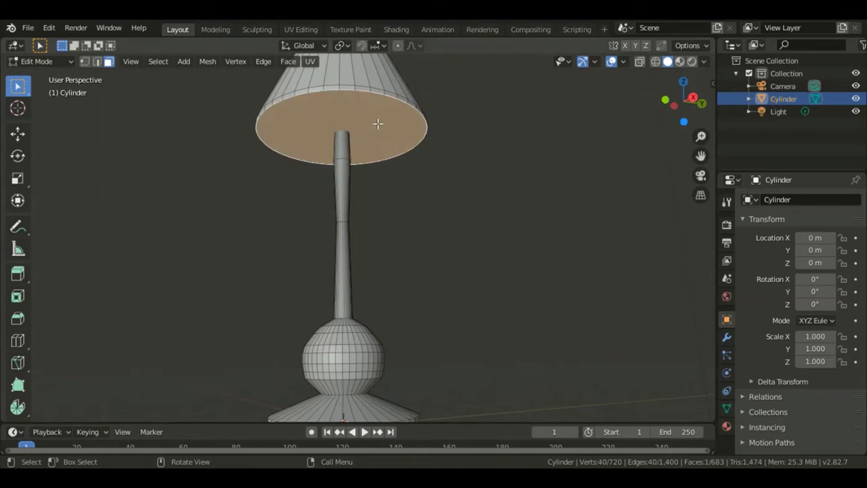
{"action": "key", "text": "x"}
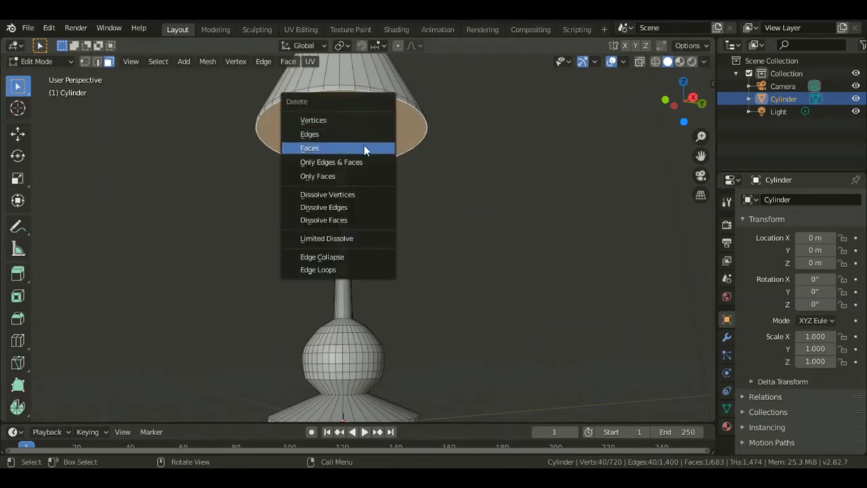
{"action": "left_click", "coordinate": [364, 148]}
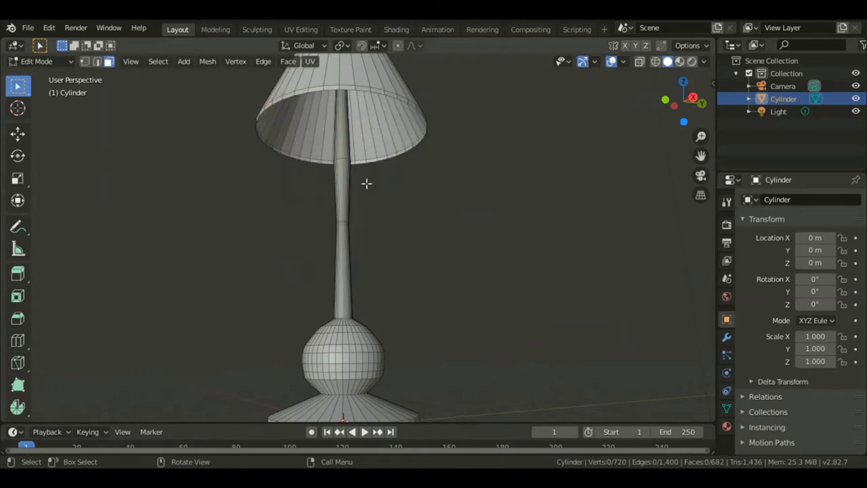
Add a UV sphere with a radius of 0.14 m as a separate object in Object Mode
{"action": "key", "text": "Tab"}
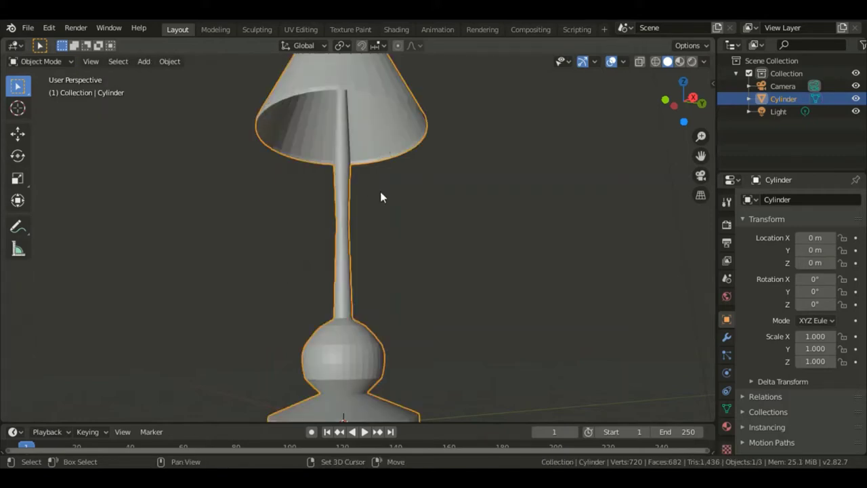
{"action": "key", "text": "shift+a"}
{"action": "mouse_move", "coordinate": [383, 196]}
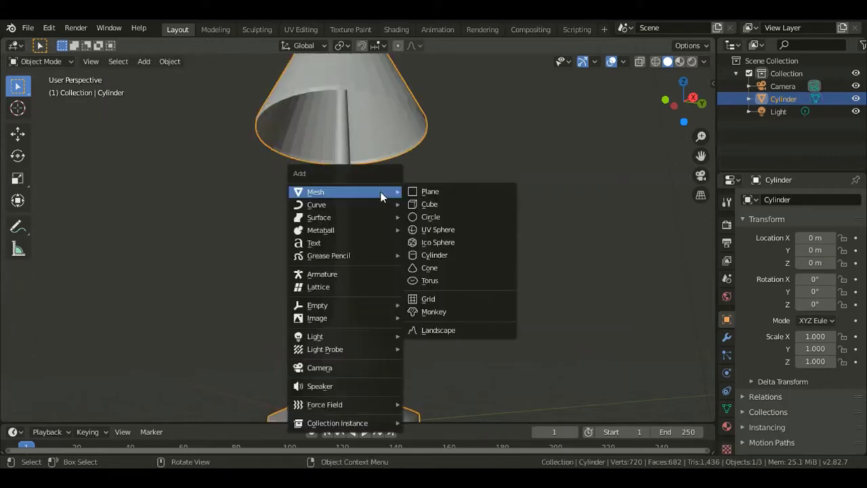
{"action": "left_click", "coordinate": [453, 230]}
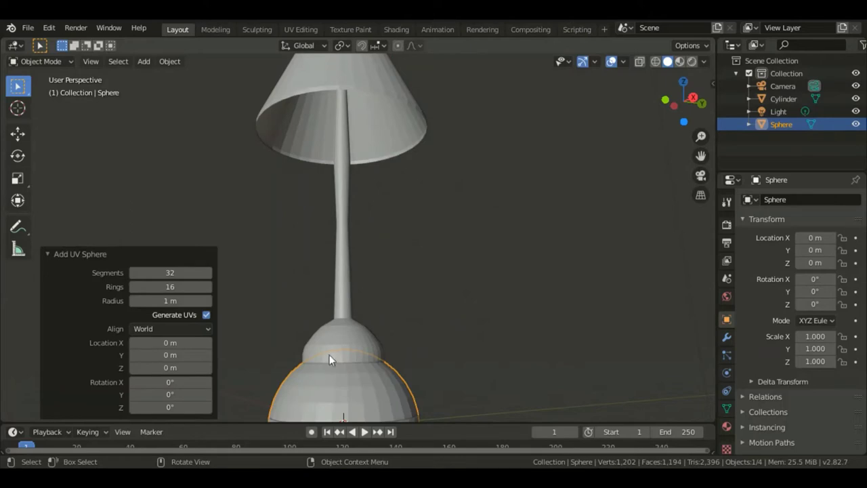
{"action": "left_click", "coordinate": [192, 306]}
{"action": "key", "text": "BackSpace"}
{"action": "type", "text": ".14"}
{"action": "key", "text": "Return"}
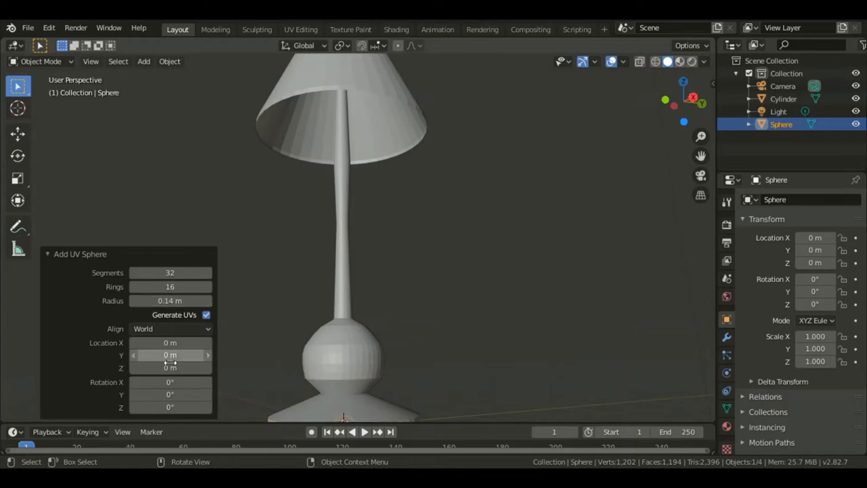
Raise the sphere to Z 5.08 m inside the lampshade and enlarge its radius to 0.18 m
{"action": "left_click_drag", "start_coordinate": [170, 367], "coordinate": [351, 346]}
{"action": "left_click_drag", "start_coordinate": [155, 368], "coordinate": [301, 356]}
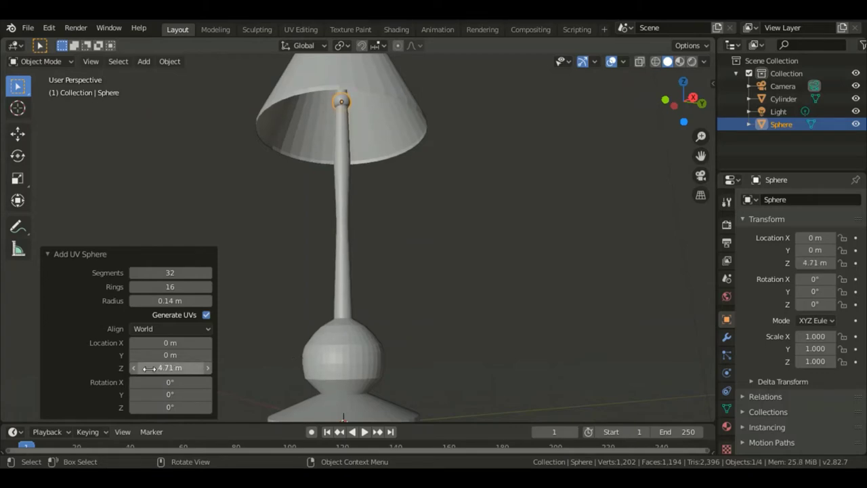
{"action": "left_click_drag", "start_coordinate": [148, 368], "coordinate": [169, 368]}
{"action": "left_click_drag", "start_coordinate": [701, 155], "coordinate": [712, 206]}
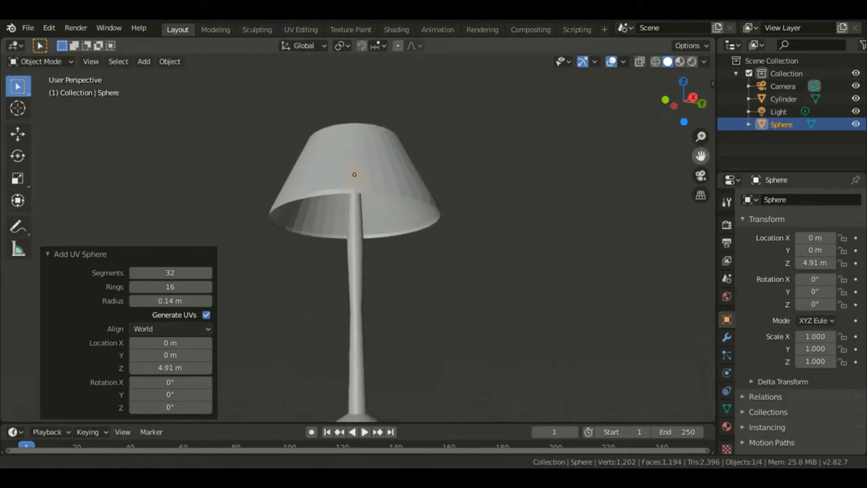
{"action": "left_click_drag", "start_coordinate": [683, 101], "coordinate": [419, 257]}
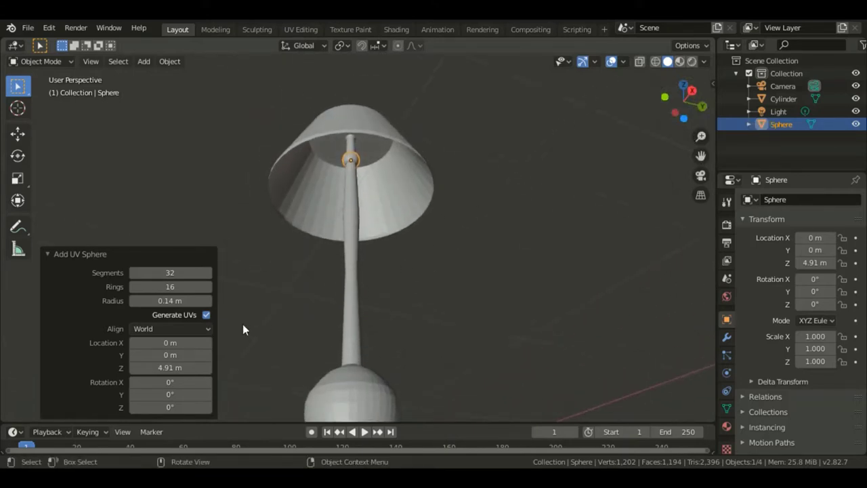
{"action": "left_click_drag", "start_coordinate": [165, 368], "coordinate": [178, 370]}
{"action": "left_click_drag", "start_coordinate": [182, 370], "coordinate": [194, 370]}
{"action": "scroll", "coordinate": [385, 158], "scroll_direction": "up", "scroll_amount": 2}
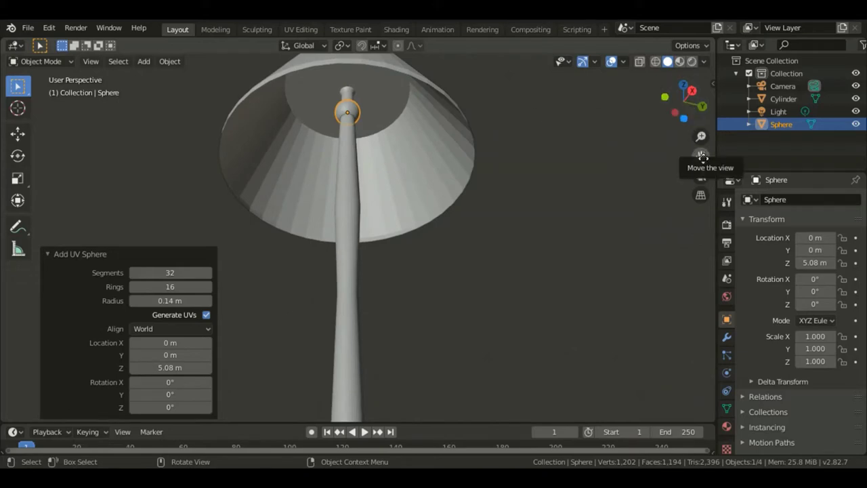
{"action": "left_click_drag", "start_coordinate": [701, 156], "coordinate": [709, 201]}
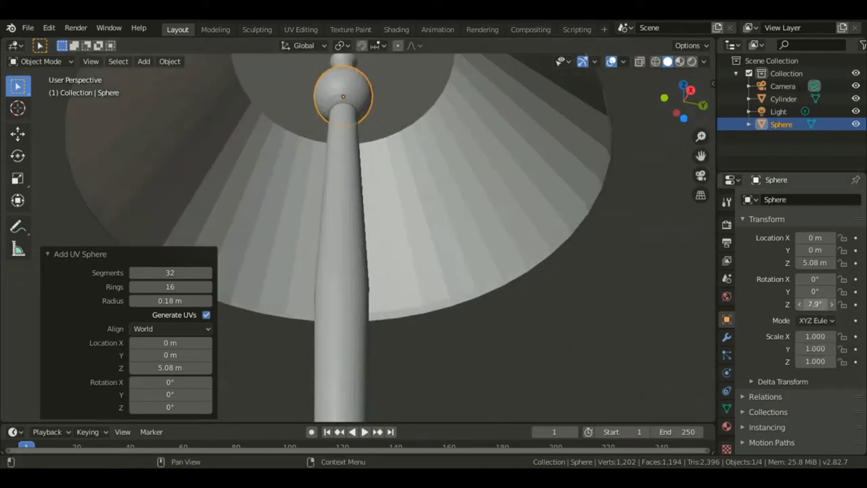
{"action": "left_click_drag", "start_coordinate": [816, 304], "coordinate": [820, 307]}
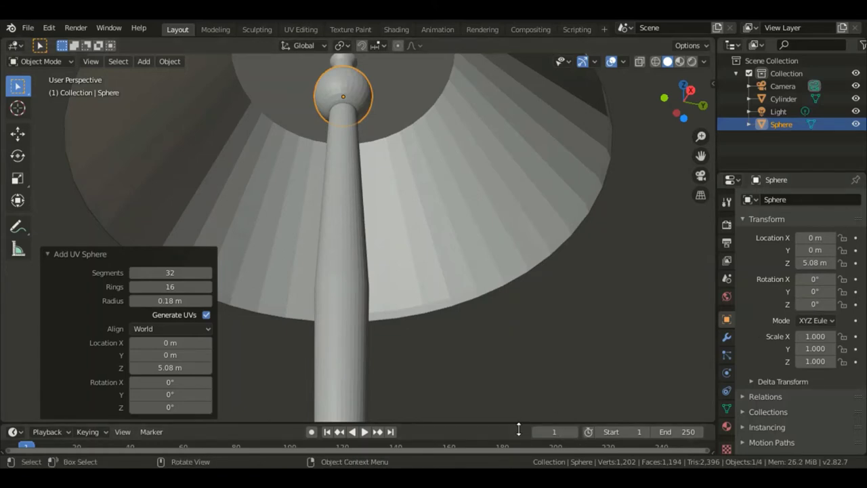
Enlarge the timeline area and set the animation range to start at frame 0 and end at frame 180
{"action": "left_click_drag", "start_coordinate": [519, 425], "coordinate": [519, 360]}
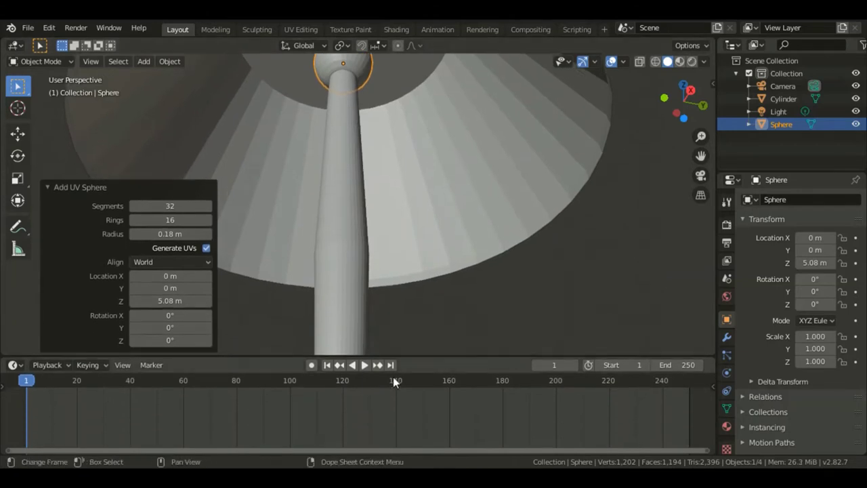
{"action": "left_click", "coordinate": [599, 365]}
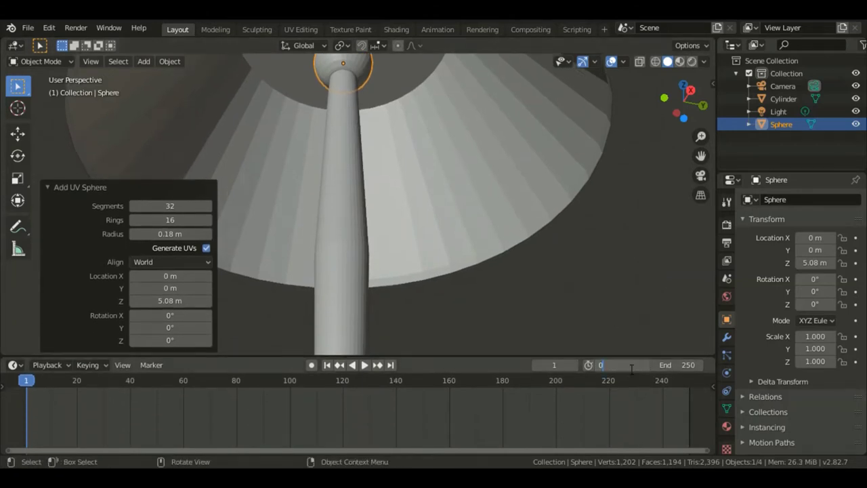
{"action": "left_click", "coordinate": [686, 364]}
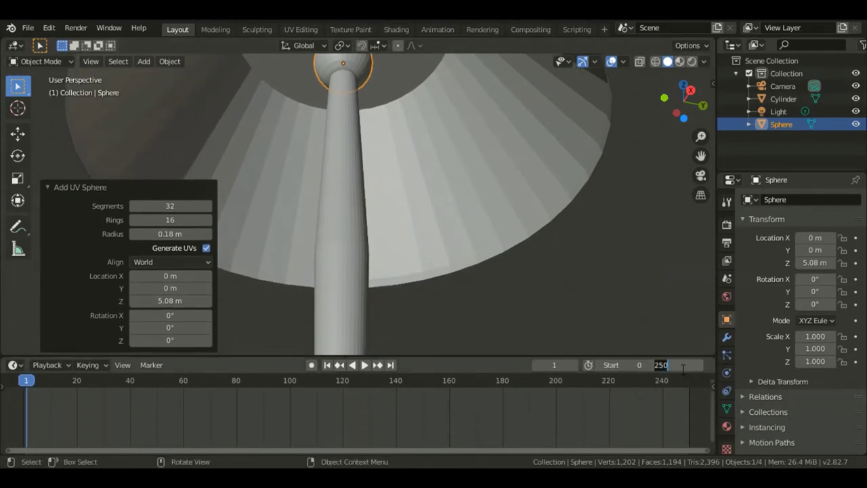
{"action": "type", "text": "180"}
{"action": "key", "text": "Return"}
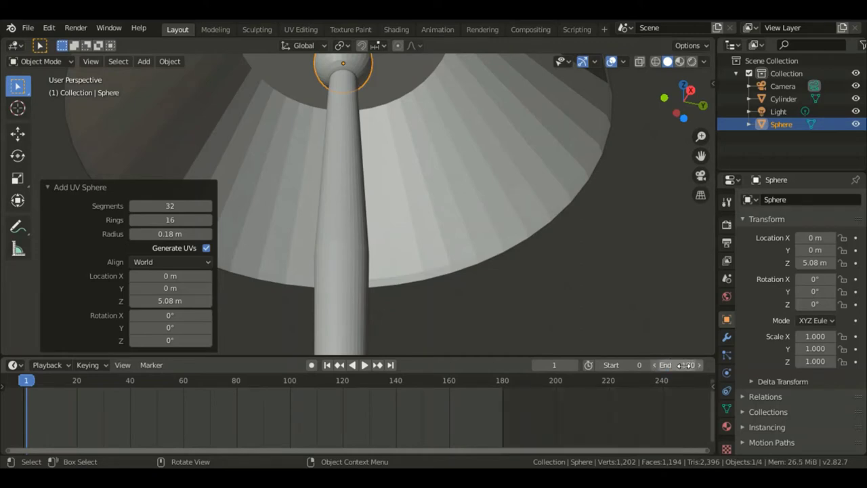
Keyframe the sphere's Z rotation at 0° on frame 0 and at 400° on frame 180, and play the animation
{"action": "left_click", "coordinate": [23, 382]}
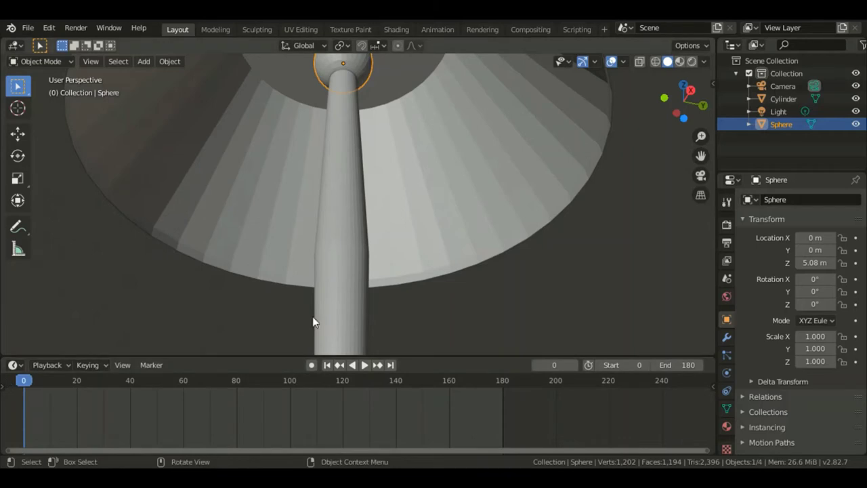
{"action": "left_click", "coordinate": [855, 307]}
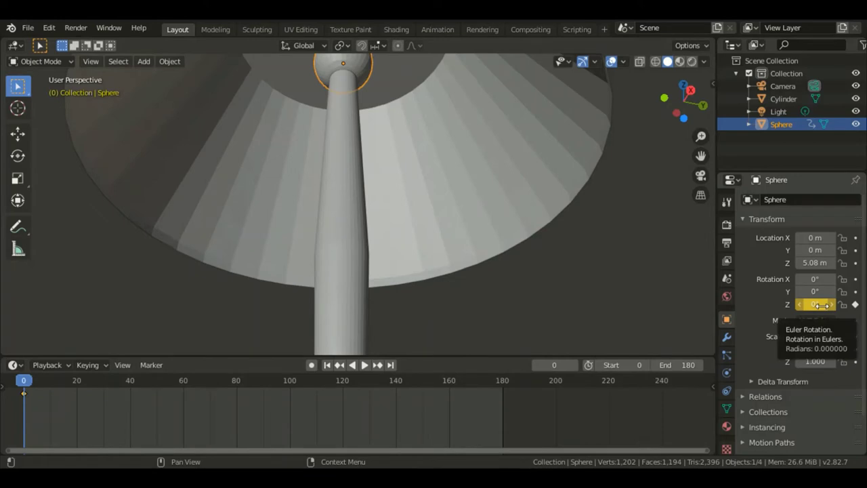
{"action": "left_click", "coordinate": [391, 366]}
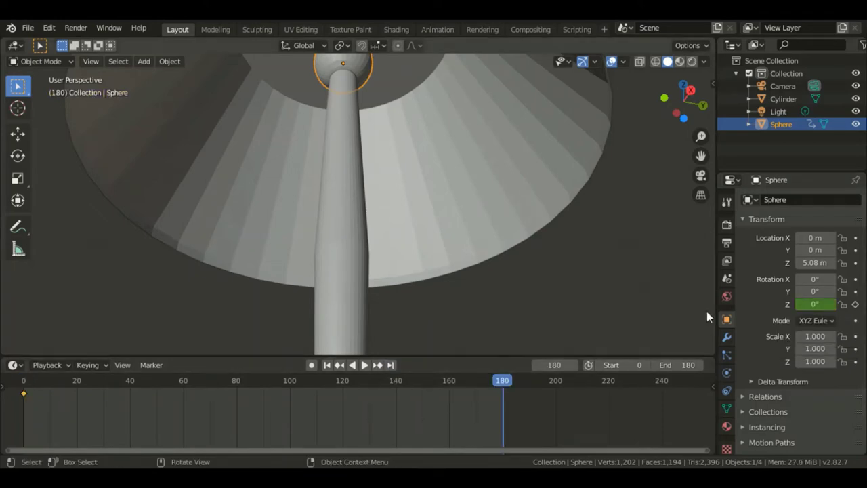
{"action": "left_click", "coordinate": [826, 306]}
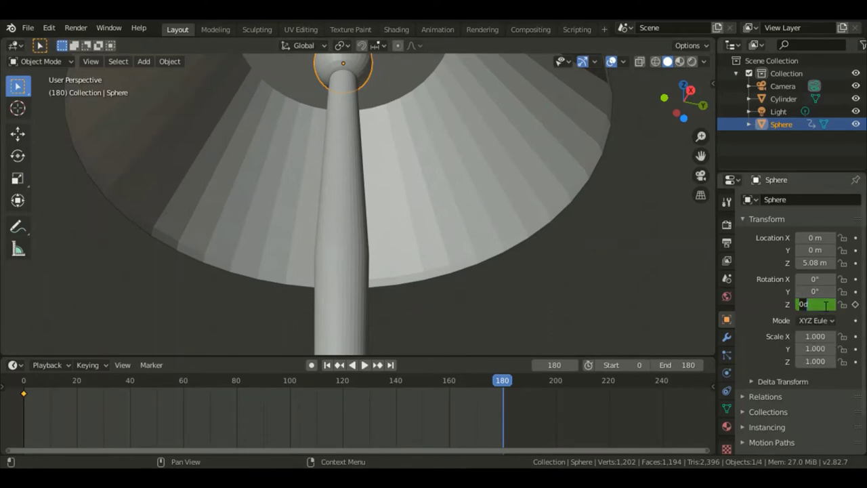
{"action": "type", "text": "400"}
{"action": "key", "text": "Return"}
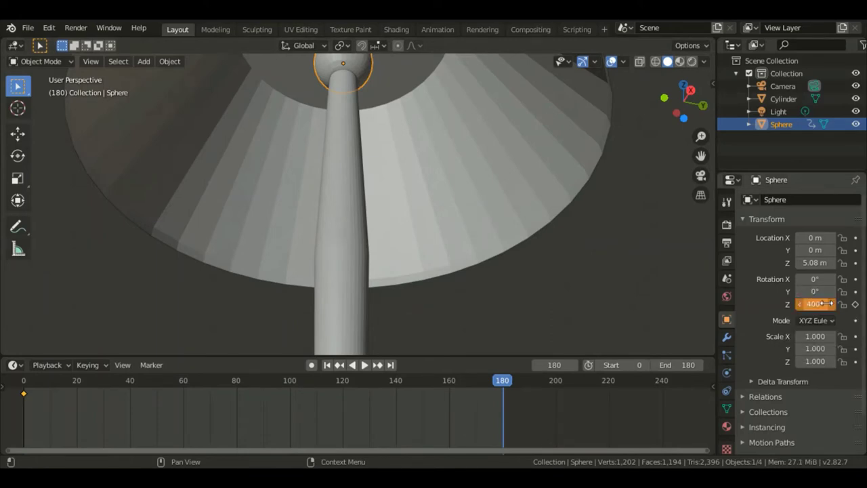
{"action": "left_click", "coordinate": [855, 304]}
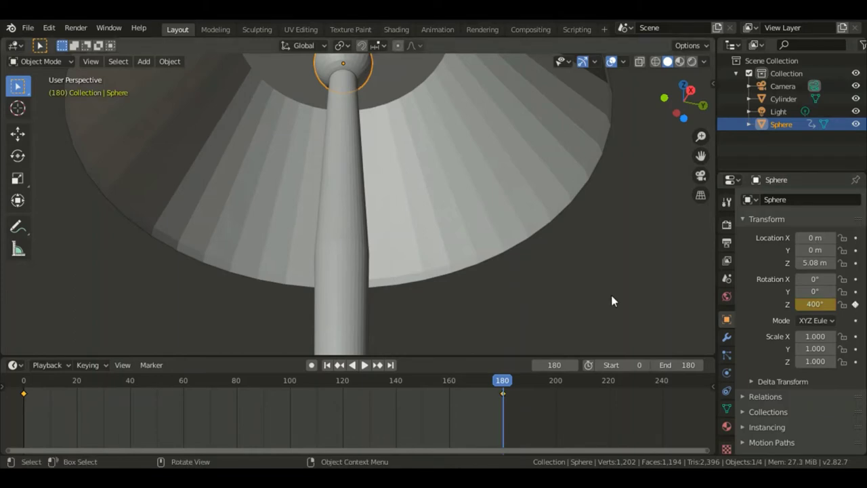
{"action": "key", "text": "space"}
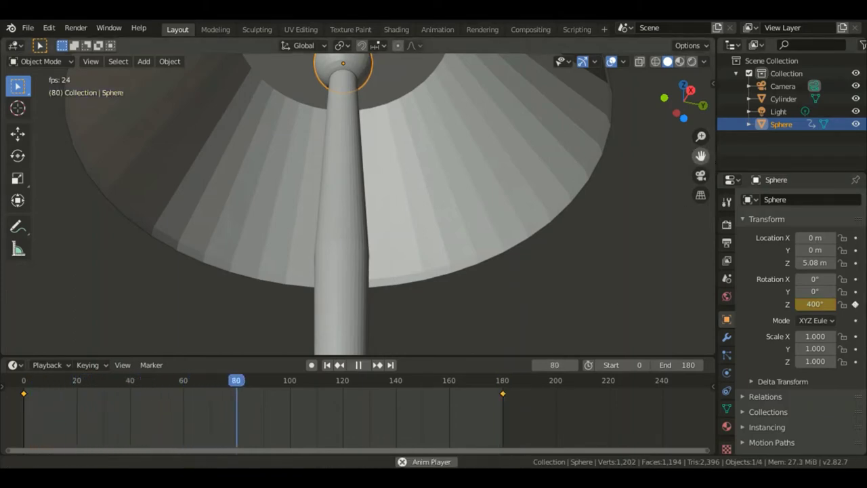
Extrude the end faces of the sphere's arm another 0.1 m and scale them by 10 into a wide plate
{"action": "left_click_drag", "start_coordinate": [711, 163], "coordinate": [695, 165]}
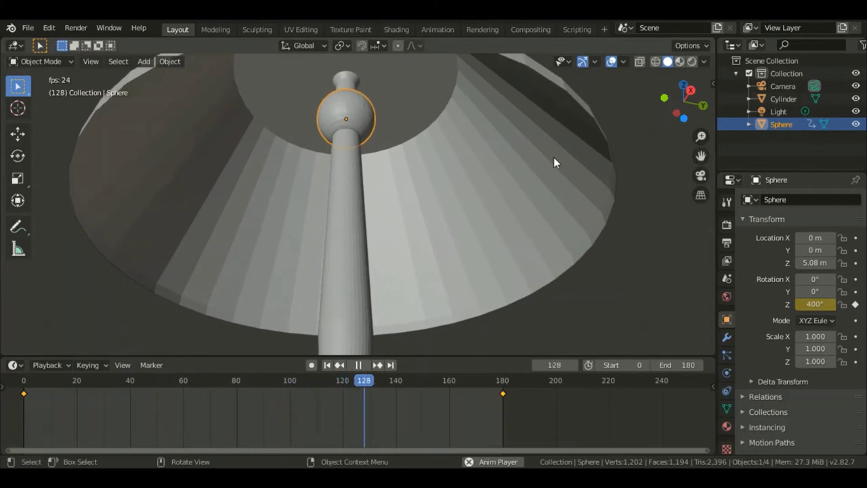
{"action": "scroll", "coordinate": [554, 157], "scroll_direction": "up", "scroll_amount": 1}
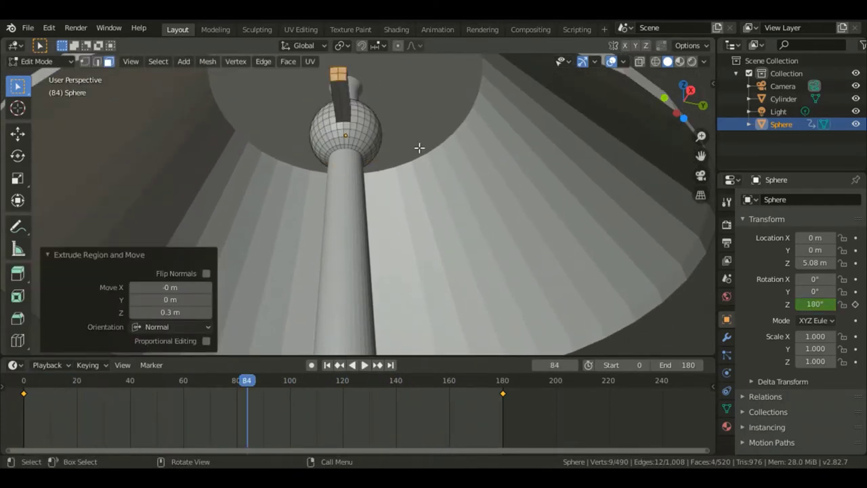
{"action": "type", "text": "e"}
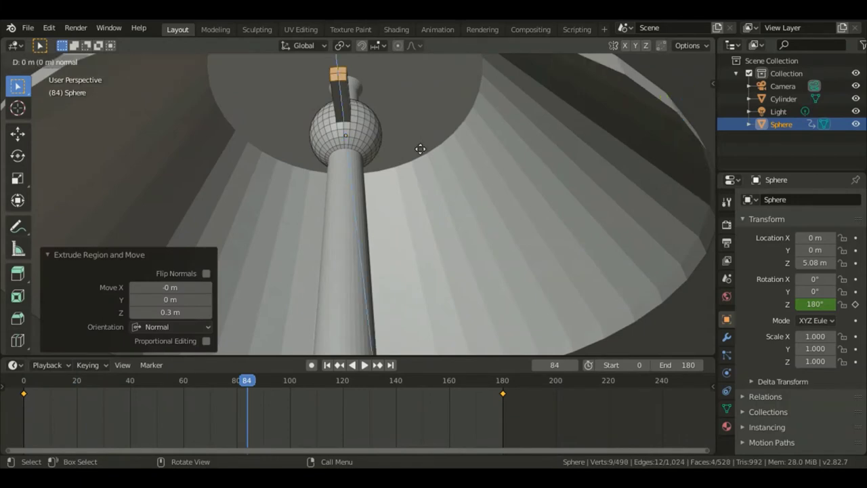
{"action": "type", "text": ".1"}
{"action": "key", "text": "Return"}
{"action": "type", "text": "s"}
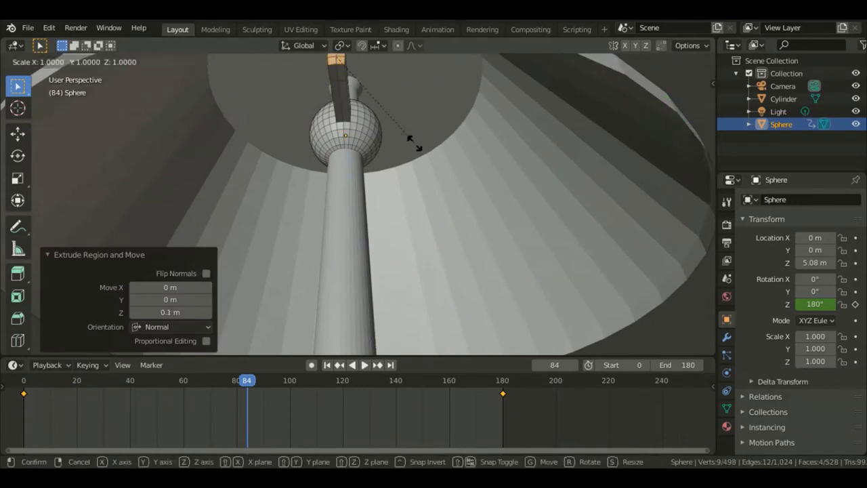
{"action": "type", "text": "10"}
{"action": "key", "text": "Return"}
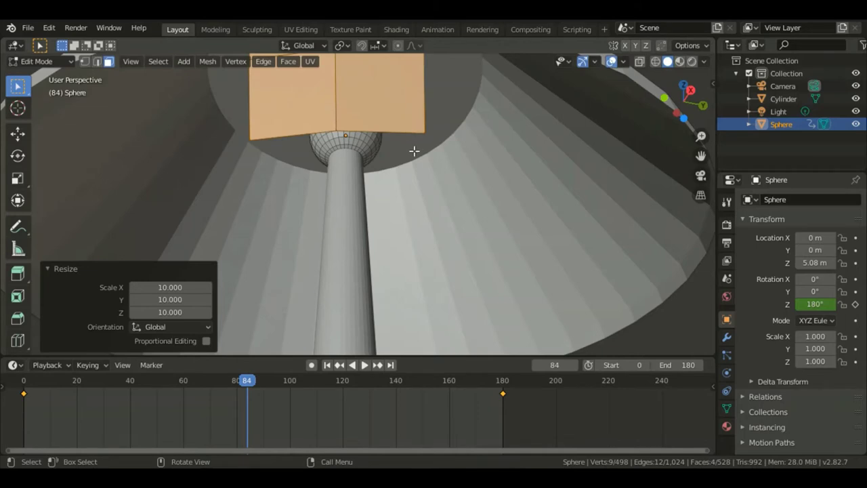
Move the enlarged plate at the arm's end by -0.2 m along Z
{"action": "key", "text": "g"}
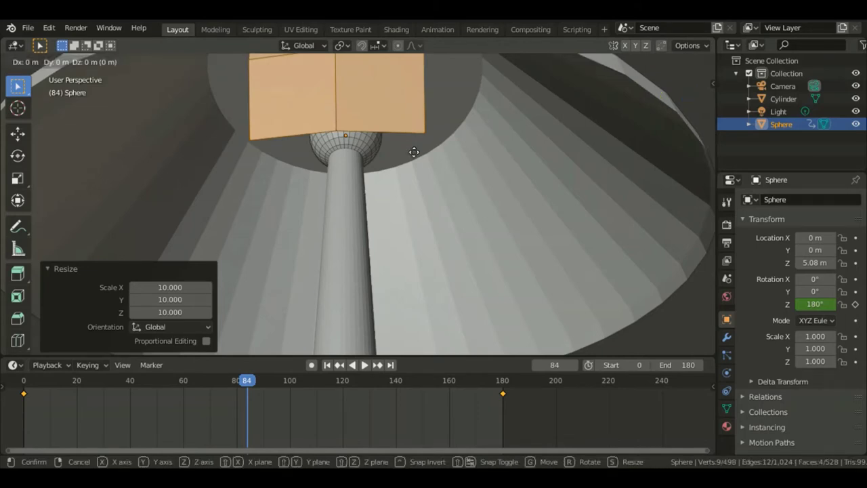
{"action": "type", "text": "z.2"}
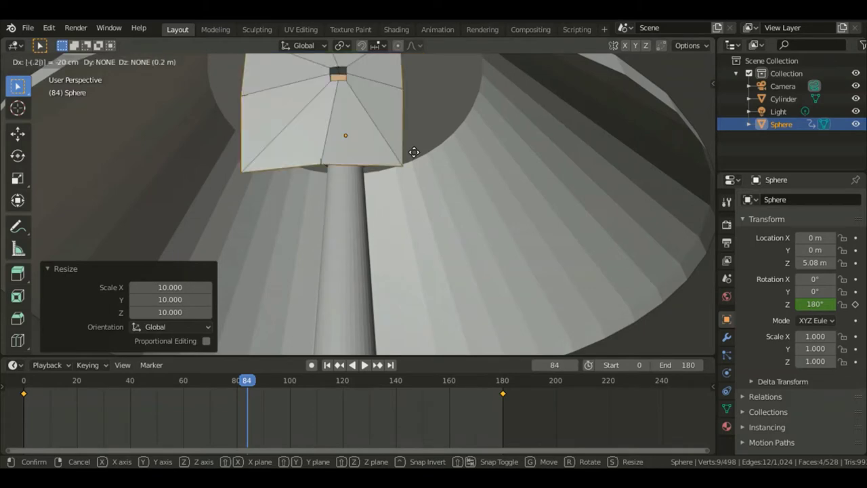
{"action": "type", "text": "-"}
{"action": "key", "text": "Return"}
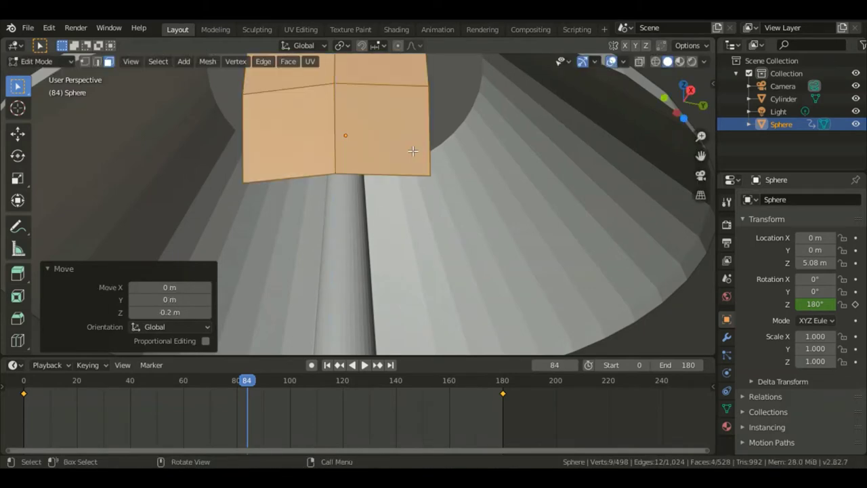
Play the animation on to frame 106 and extrude four faces on the sphere's front 0.3 m as a second arm
{"action": "key", "text": "space"}
{"action": "key", "text": "space"}
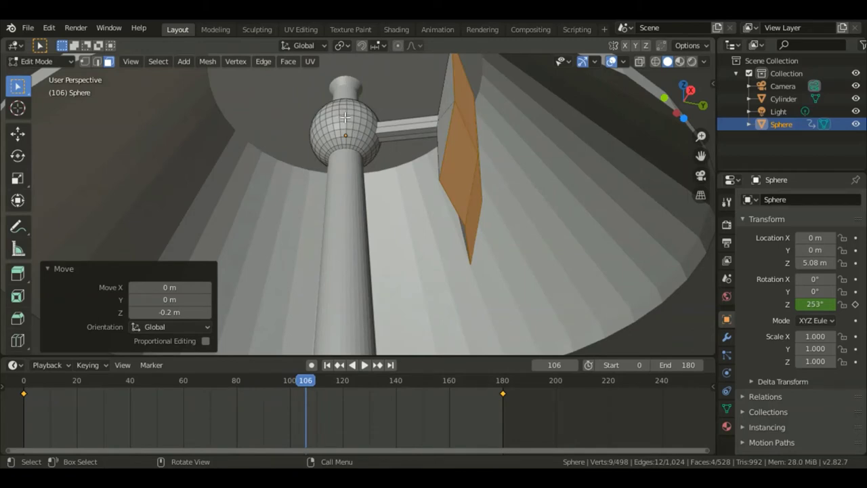
{"action": "key", "text": "b"}
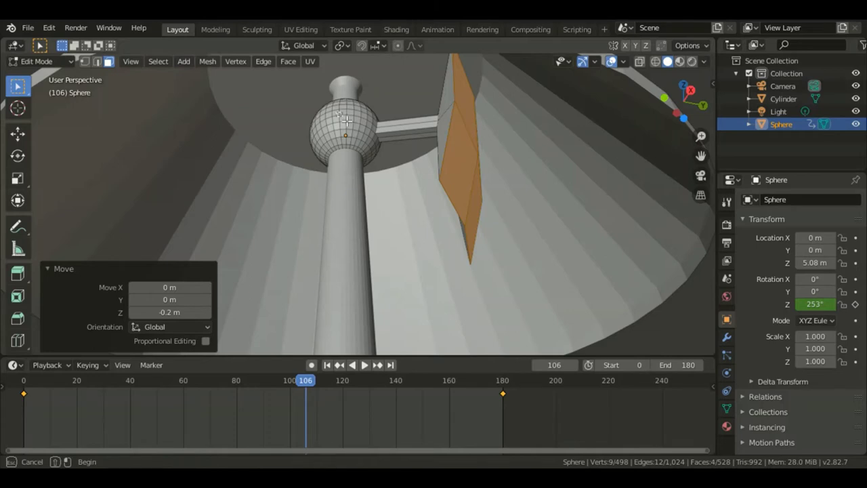
{"action": "left_click_drag", "start_coordinate": [346, 120], "coordinate": [334, 111]}
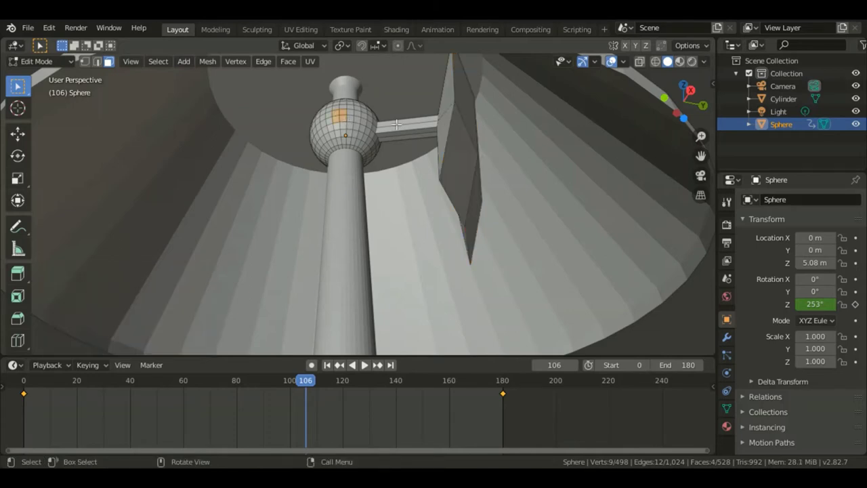
{"action": "type", "text": "e.3"}
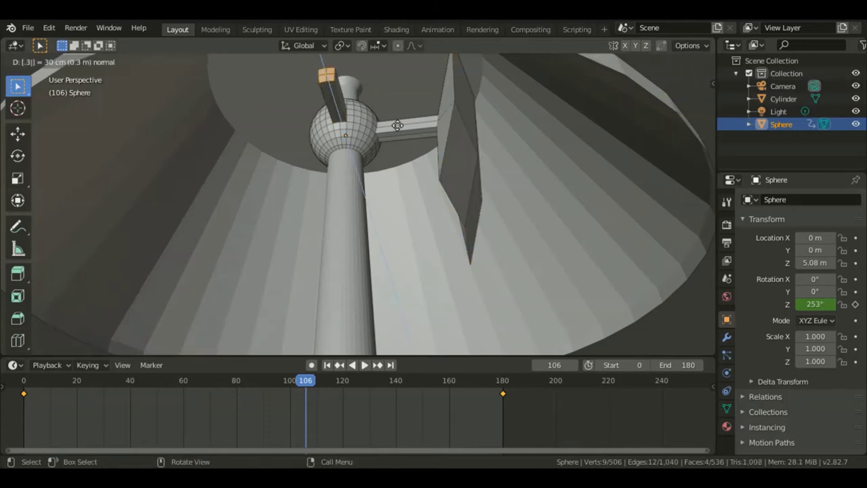
{"action": "key", "text": "Return"}
Extrude the end faces of the sphere's second arm another 0.1 m and scale them by 10 into a wide plate
{"action": "type", "text": "e.1"}
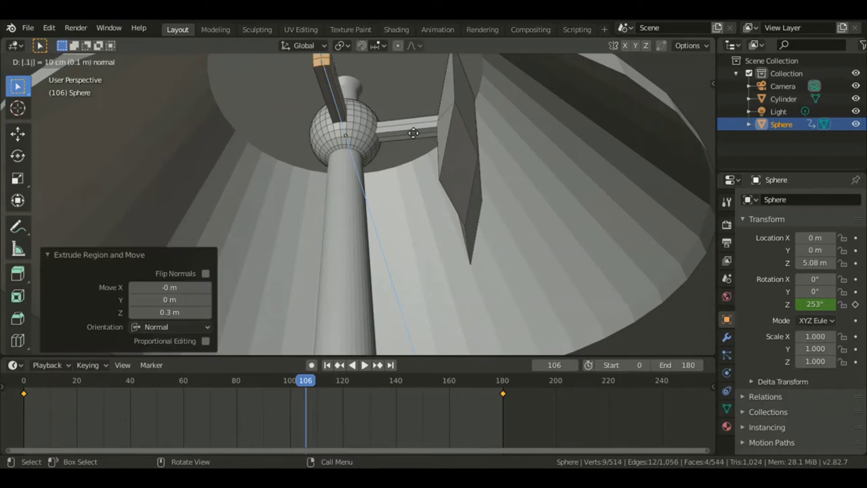
{"action": "key", "text": "Return"}
{"action": "type", "text": "s"}
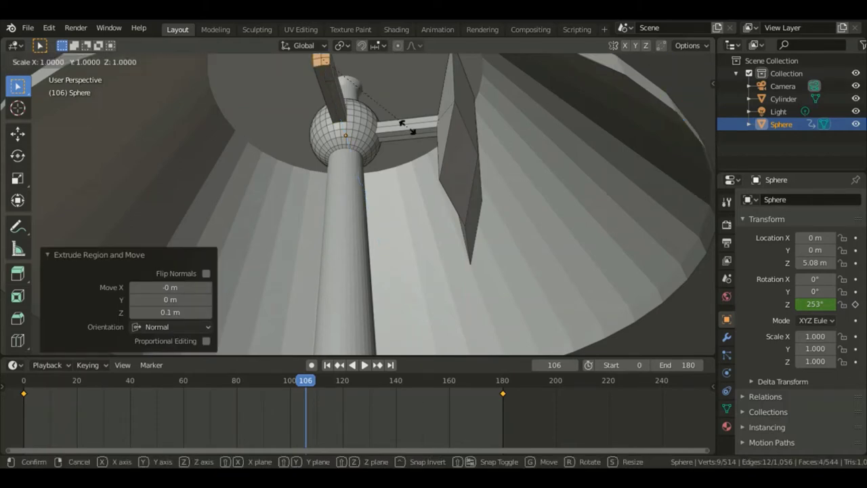
{"action": "type", "text": "10"}
{"action": "key", "text": "Return"}
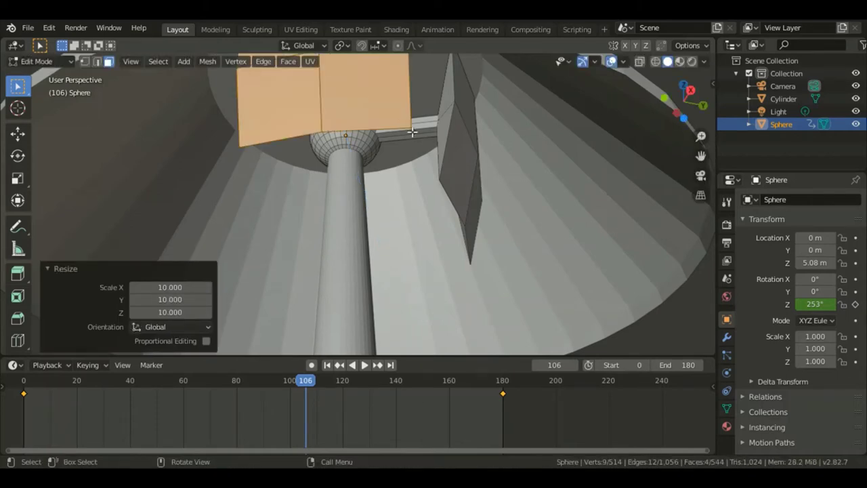
Move the second arm's enlarged plate by -0.2 m along Z
{"action": "type", "text": "g"}
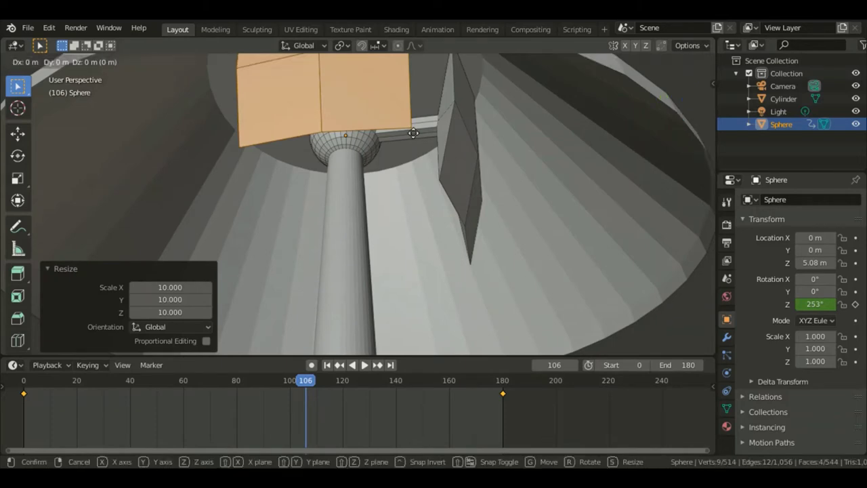
{"action": "type", "text": "-.2"}
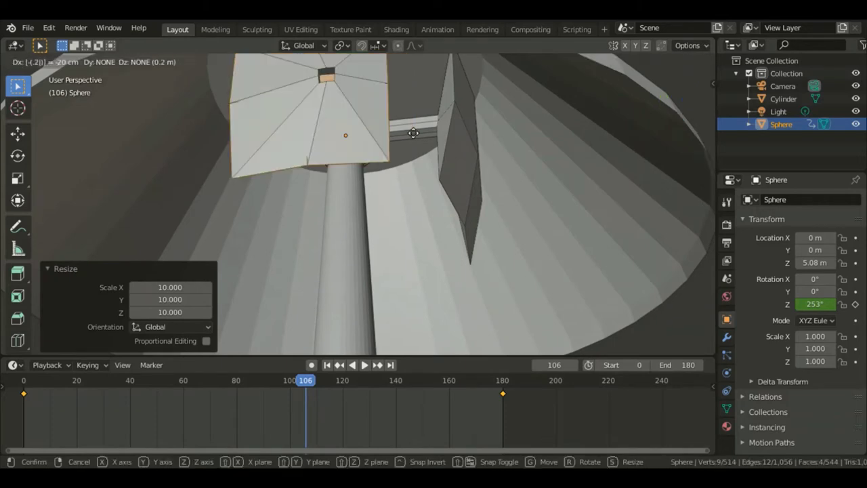
{"action": "type", "text": "z"}
{"action": "key", "text": "Return"}
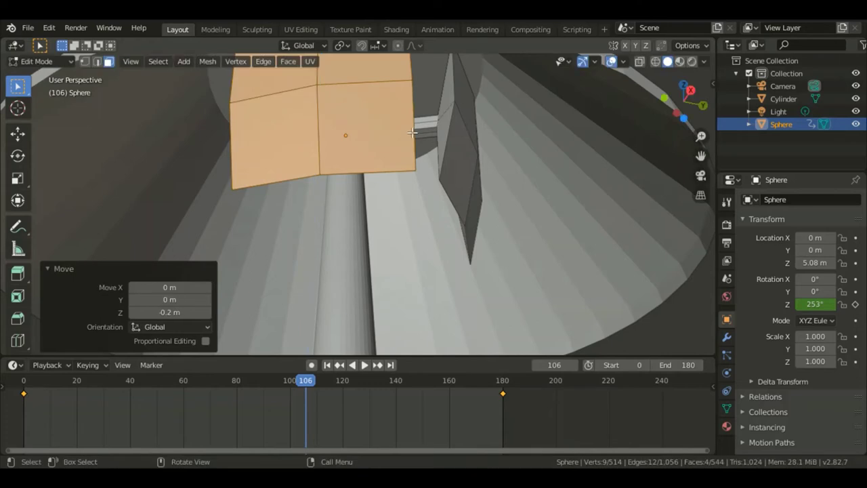
Play the animation on to frame 142 and extrude four faces on the sphere's front 0.3 m as a third arm
{"action": "key", "text": "space"}
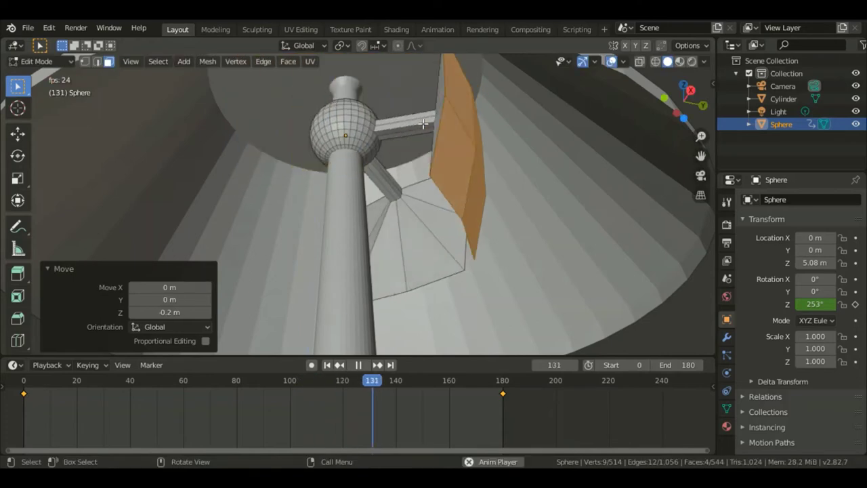
{"action": "key", "text": "space"}
{"action": "key", "text": "space"}
{"action": "key", "text": "space"}
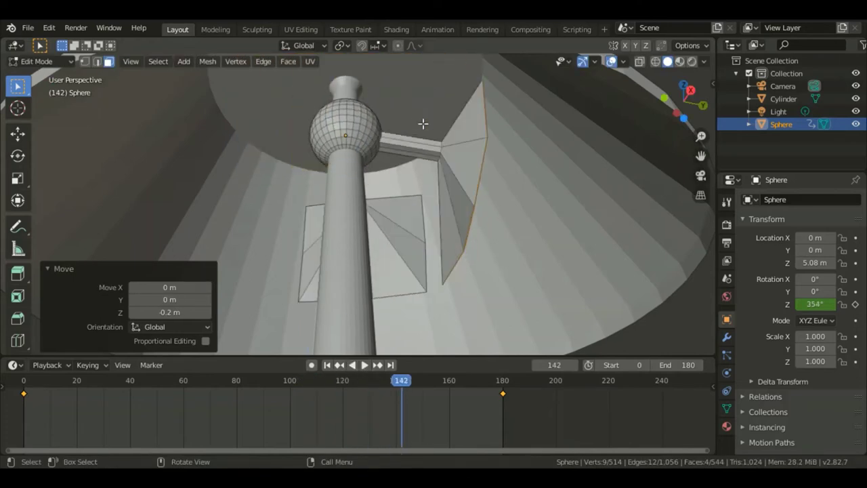
{"action": "left_click", "coordinate": [350, 118]}
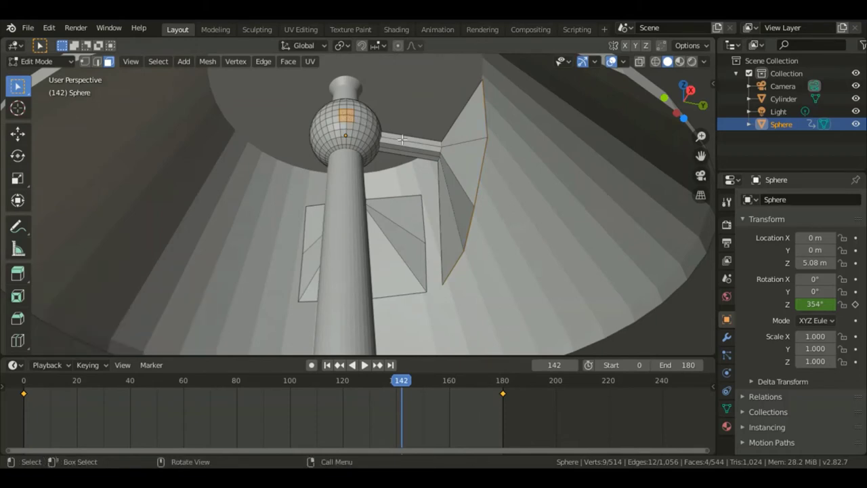
{"action": "type", "text": "e0.3"}
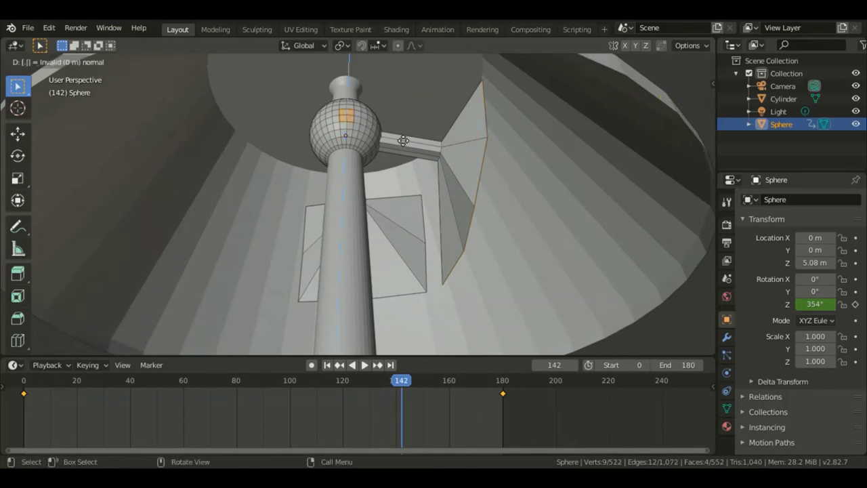
{"action": "key", "text": "Return"}
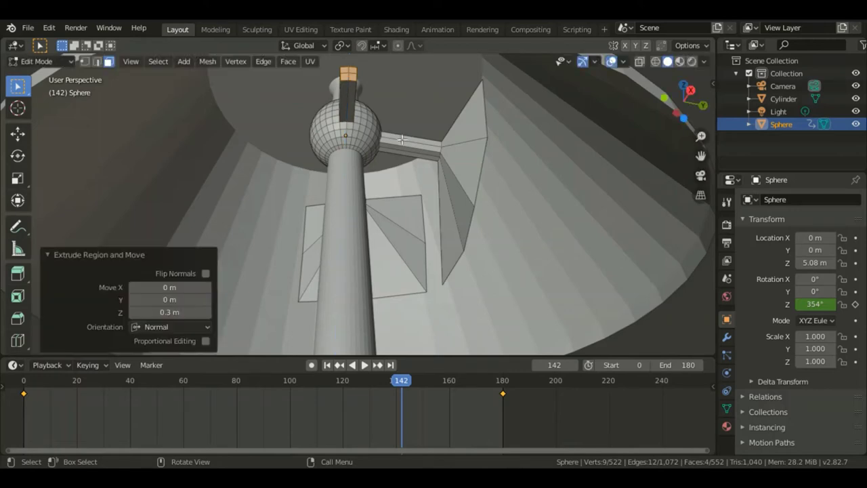
Extrude the third arm's end faces another 0.1 m and scale them by 10 into a wide plate
{"action": "type", "text": "e"}
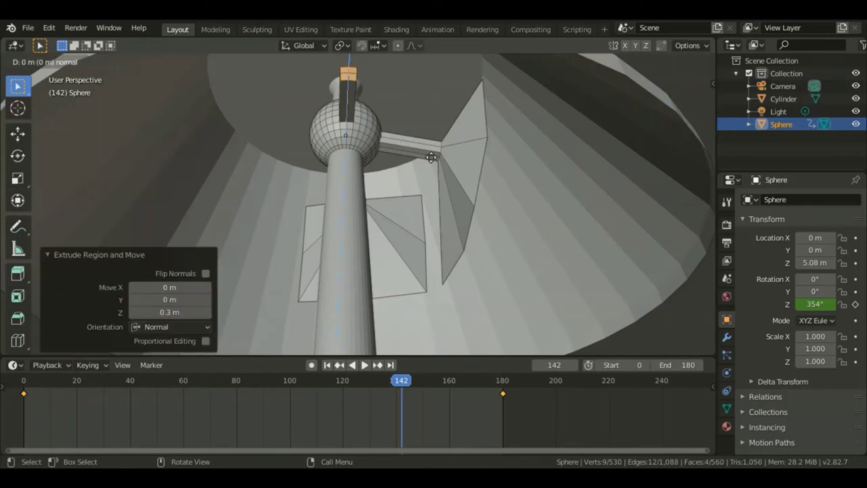
{"action": "type", "text": ".1"}
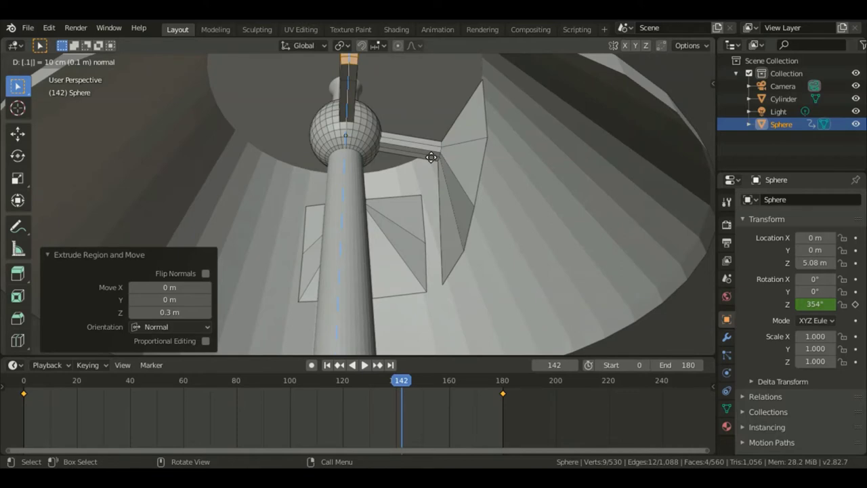
{"action": "key", "text": "Return"}
{"action": "type", "text": "s"}
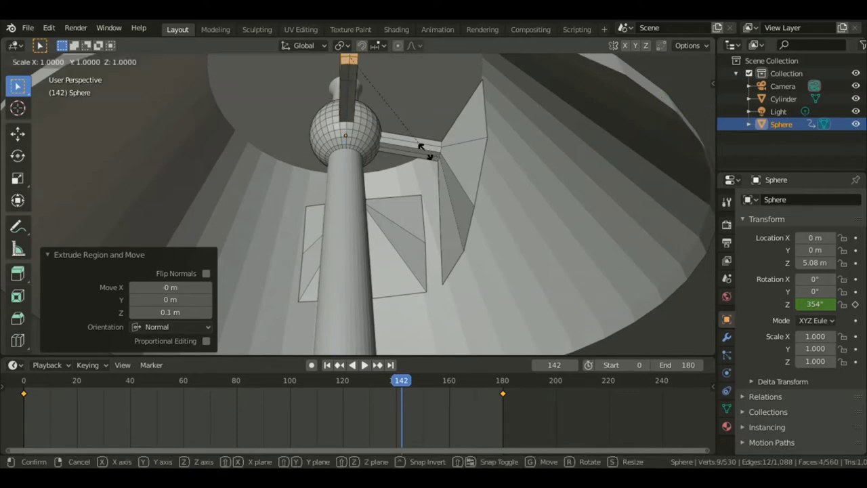
{"action": "type", "text": "10"}
{"action": "key", "text": "Return"}
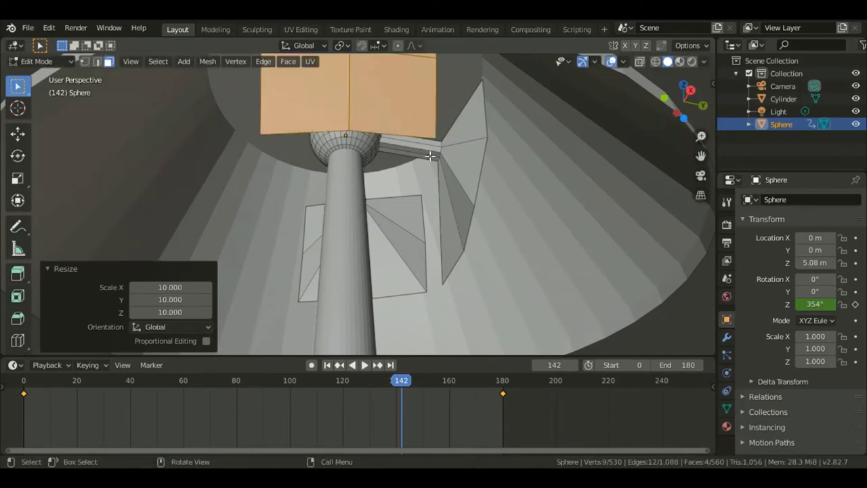
Move the third arm's enlarged plate by -0.2 m along Z
{"action": "key", "text": "g"}
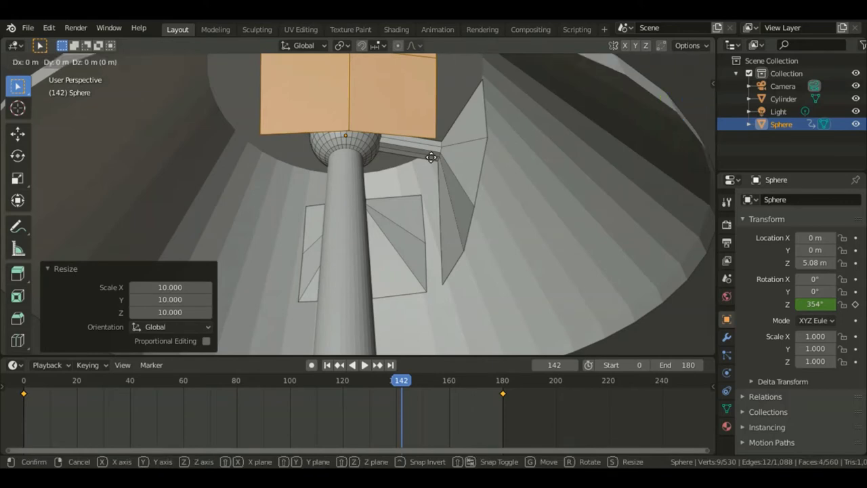
{"action": "type", "text": "x-.2"}
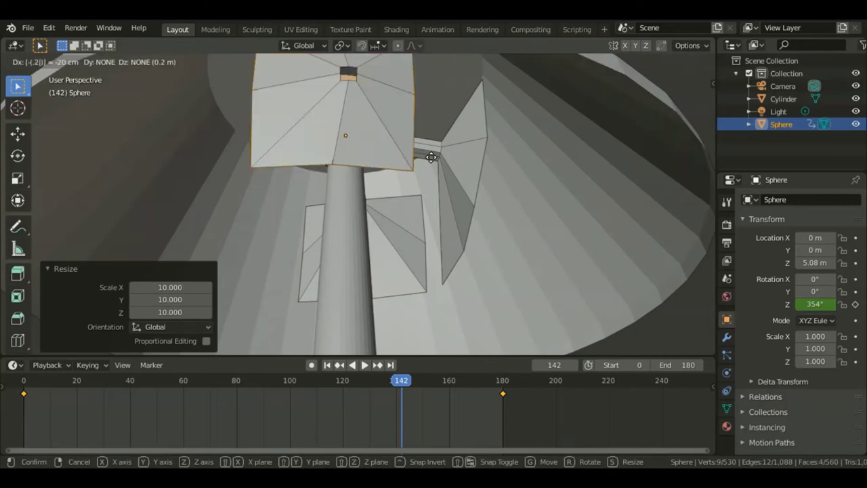
{"action": "type", "text": "z"}
{"action": "key", "text": "Return"}
Play the animation round to frame 52 and extrude four faces on the sphere's front 0.3 m as a fourth arm
{"action": "key", "text": "space"}
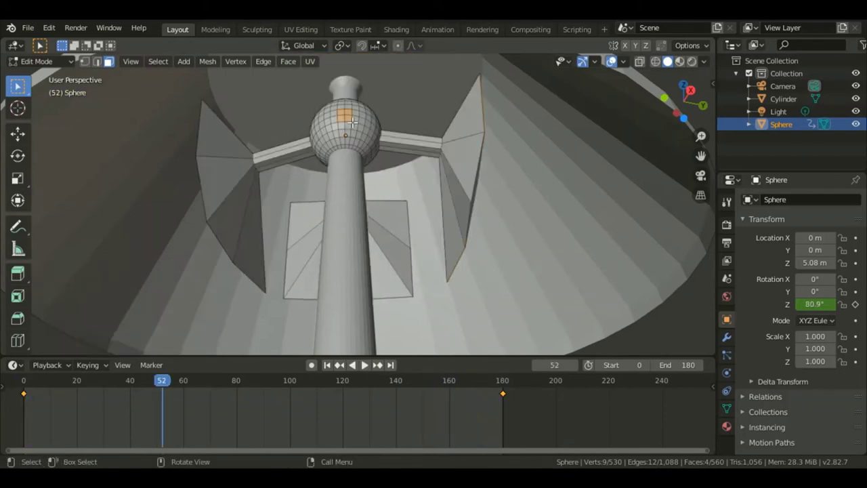
{"action": "type", "text": "e.3"}
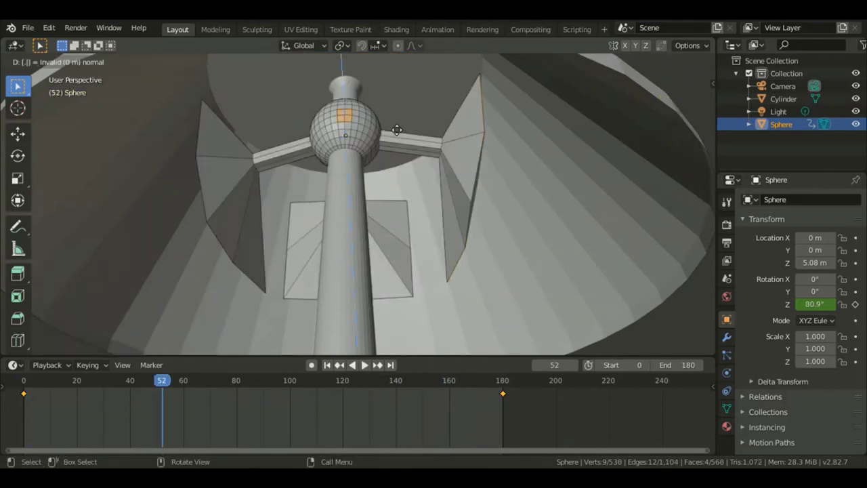
{"action": "key", "text": "Return"}
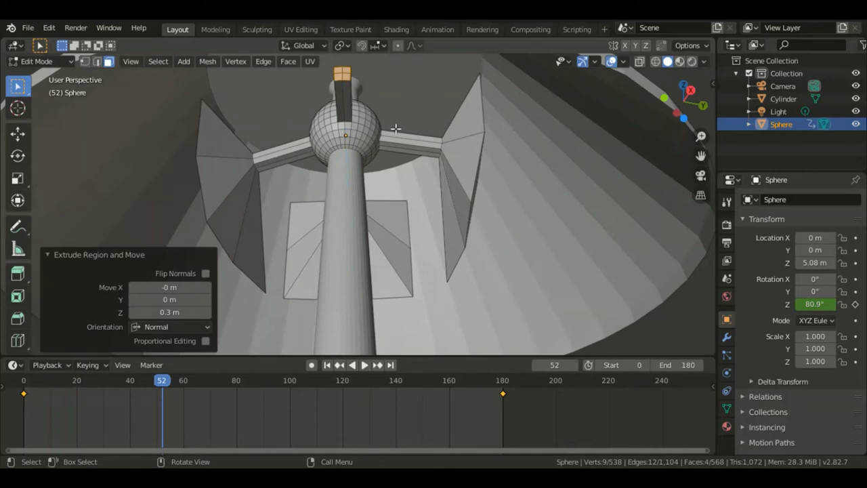
Extrude the fourth arm's end faces another 0.1 m and scale them by 10 into a wide plate
{"action": "type", "text": "e."}
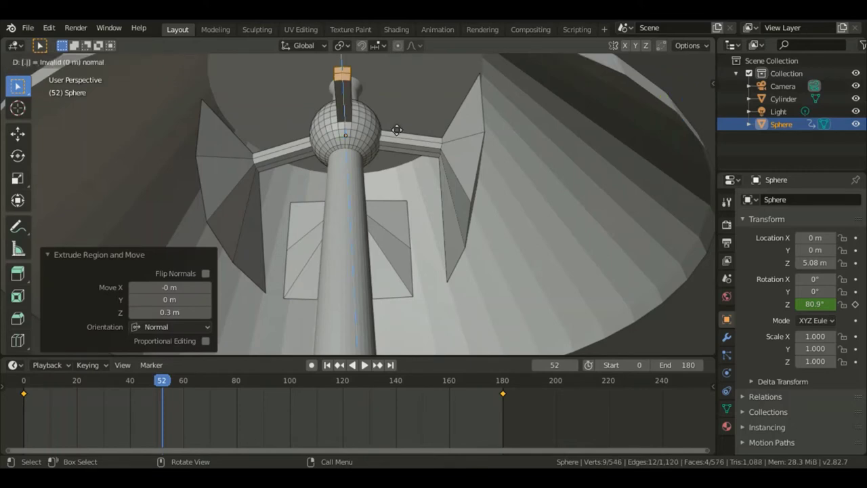
{"action": "type", "text": "1"}
{"action": "key", "text": "Return"}
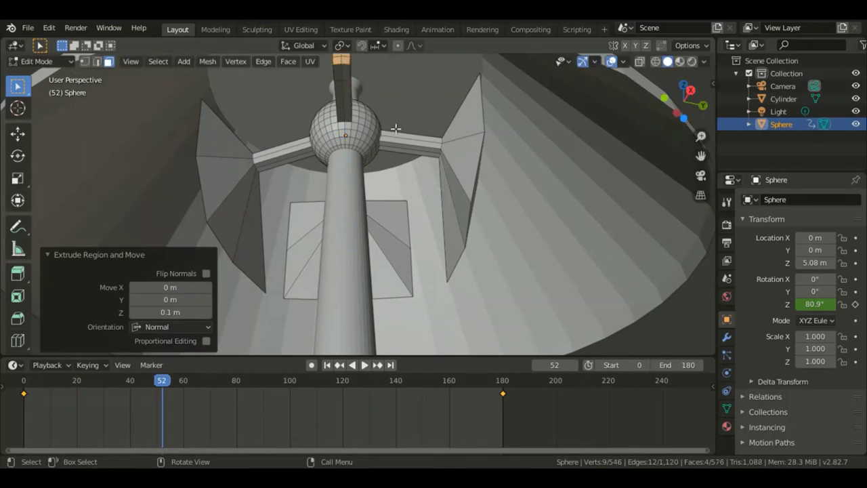
{"action": "type", "text": "s10"}
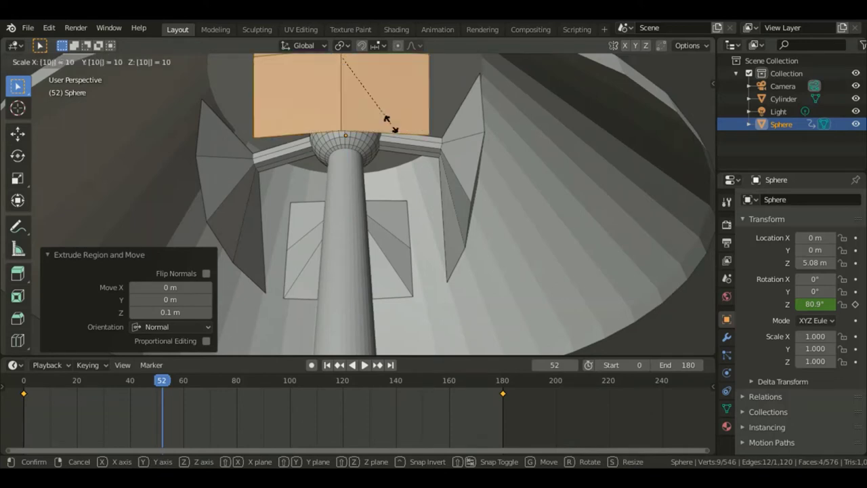
{"action": "key", "text": "Return"}
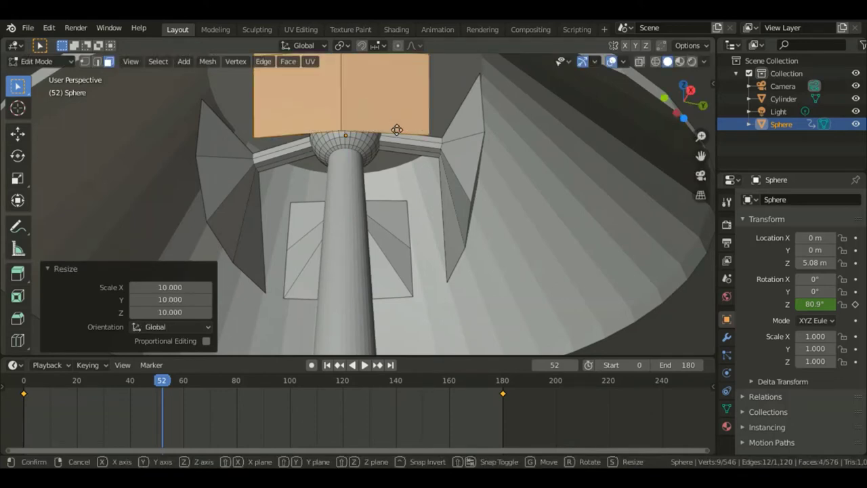
Move the fourth arm's enlarged plate by -0.2 m along Z
{"action": "type", "text": "g"}
{"action": "type", "text": "-."}
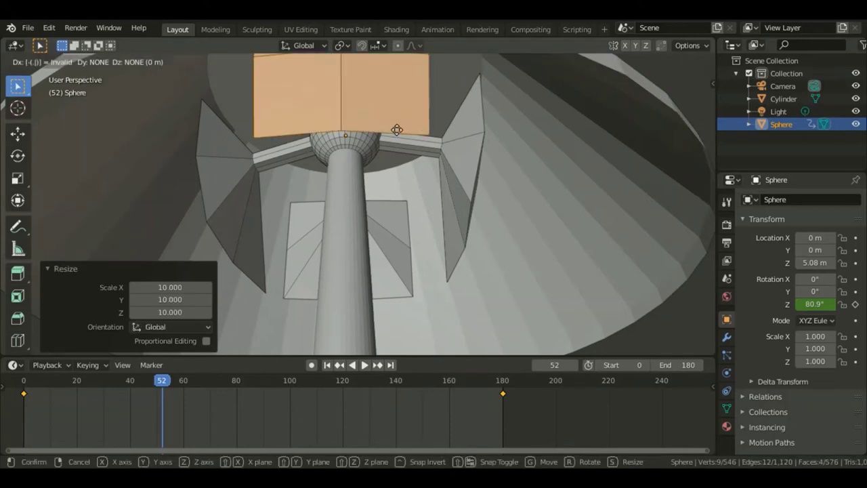
{"action": "type", "text": "2z"}
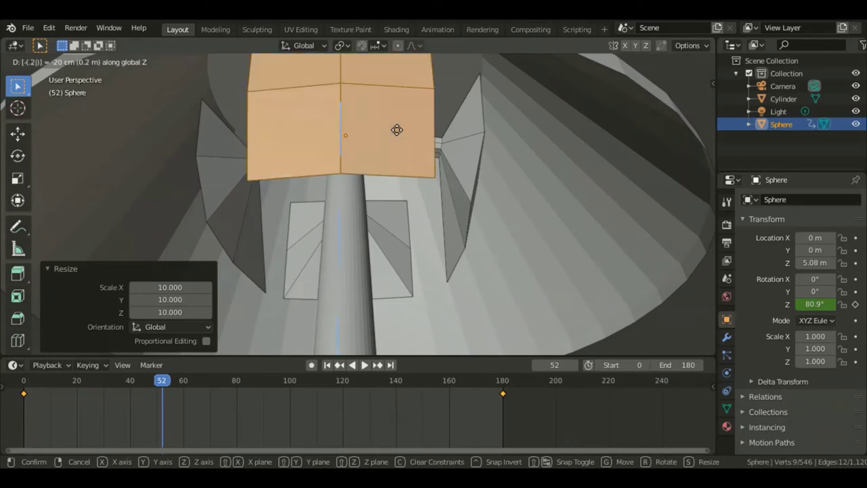
{"action": "key", "text": "Return"}
Set the interpolation of the sphere's rotation keyframes to Linear, playing the animation before and after the change to check the spin
{"action": "scroll", "coordinate": [396, 129], "scroll_direction": "down", "scroll_amount": 3}
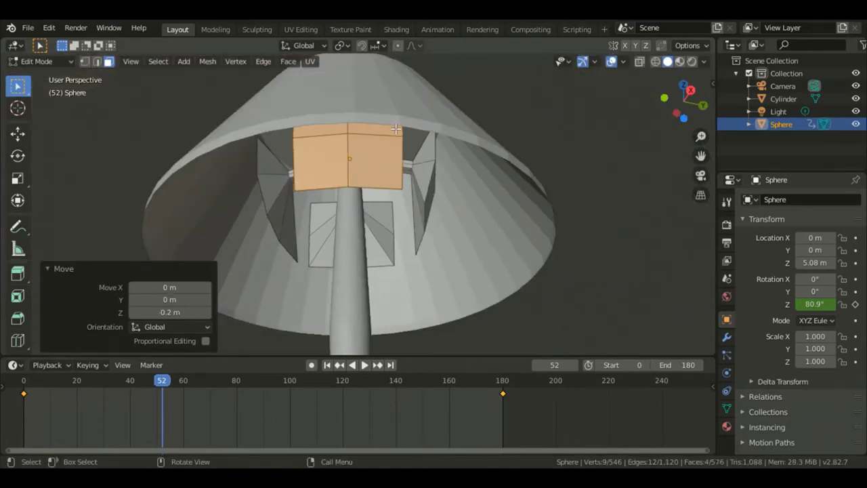
{"action": "key", "text": "space"}
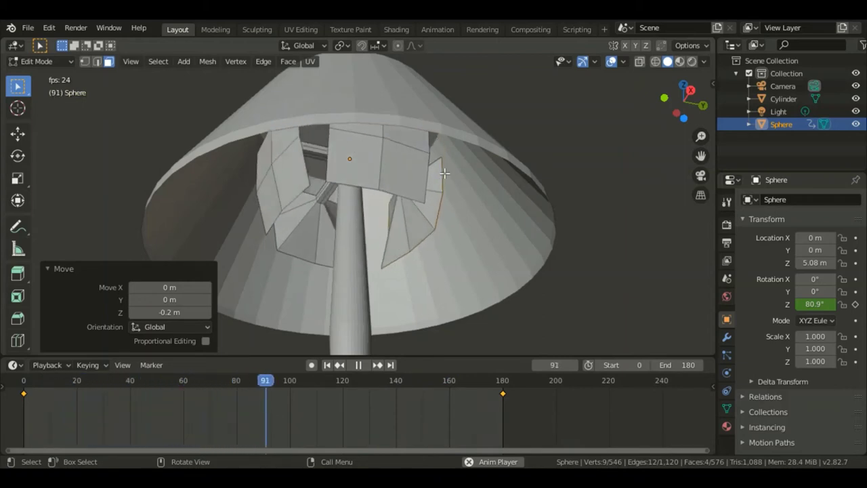
{"action": "key", "text": "space"}
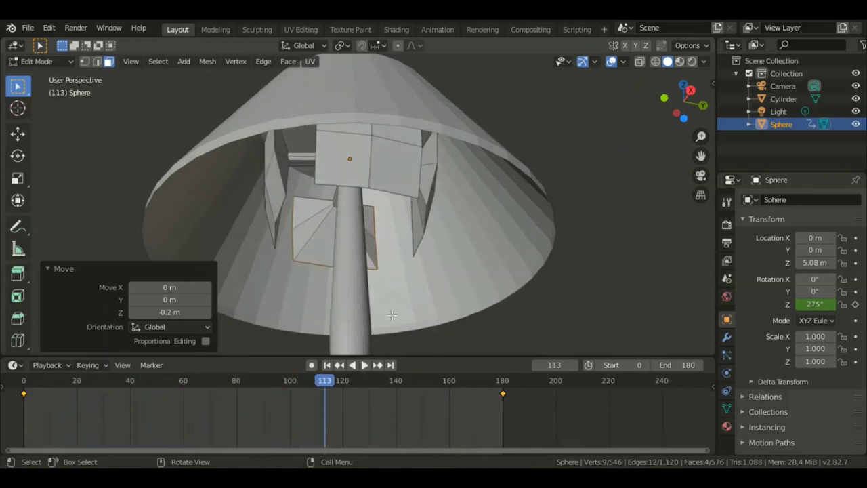
{"action": "right_click", "coordinate": [349, 420]}
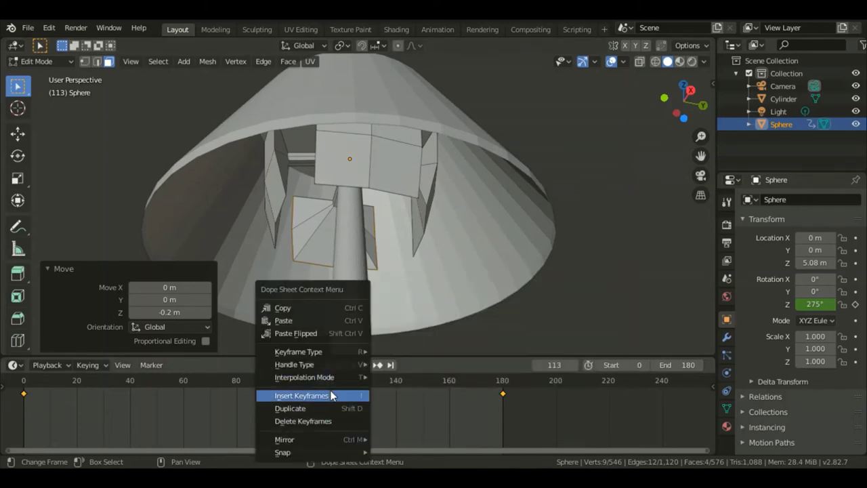
{"action": "mouse_move", "coordinate": [330, 378]}
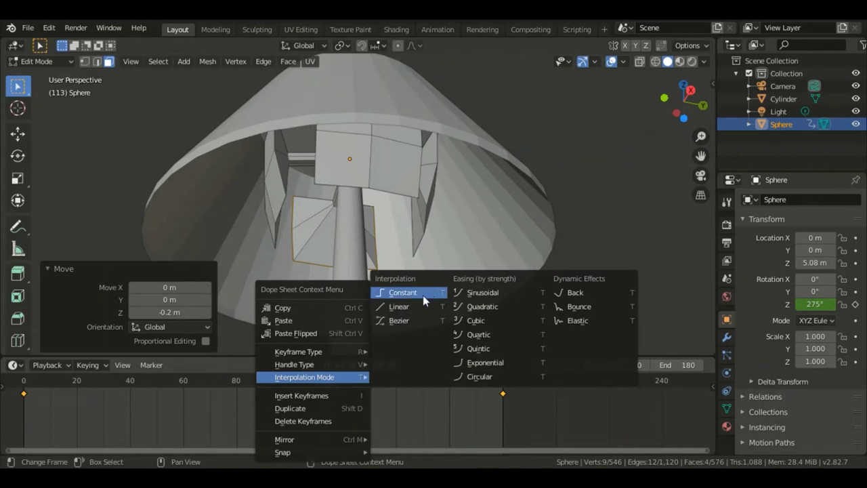
{"action": "left_click", "coordinate": [401, 306]}
{"action": "key", "text": "space"}
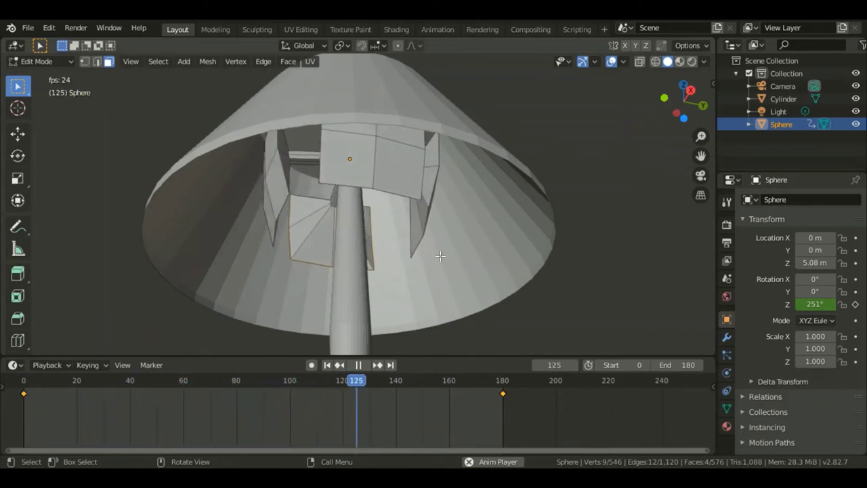
{"action": "key", "text": "Escape"}
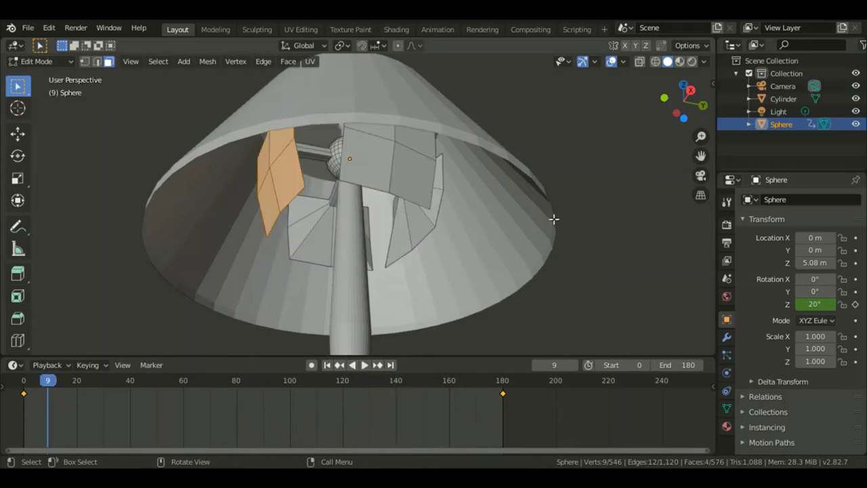
Set the camera's focal length to 26 mm and raise the camera about 0.934 m along Z
{"action": "scroll", "coordinate": [554, 219], "scroll_direction": "down", "scroll_amount": 5}
{"action": "scroll", "coordinate": [554, 219], "scroll_direction": "up", "scroll_amount": 4}
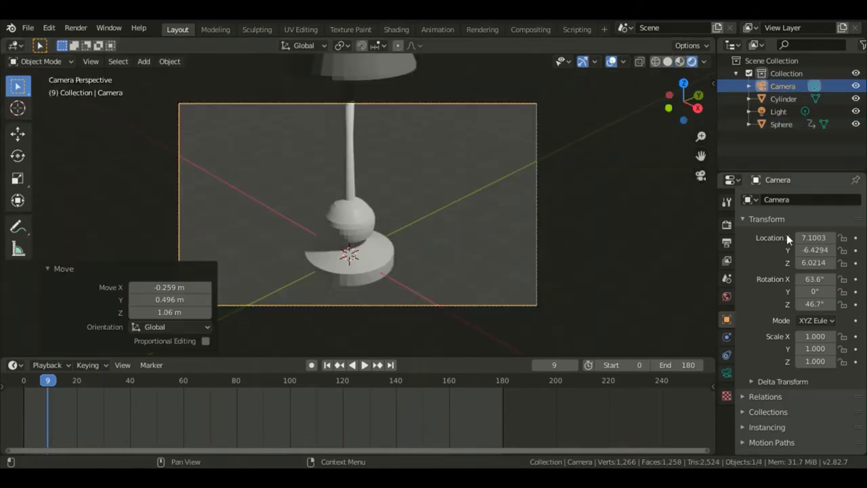
{"action": "left_click", "coordinate": [728, 373]}
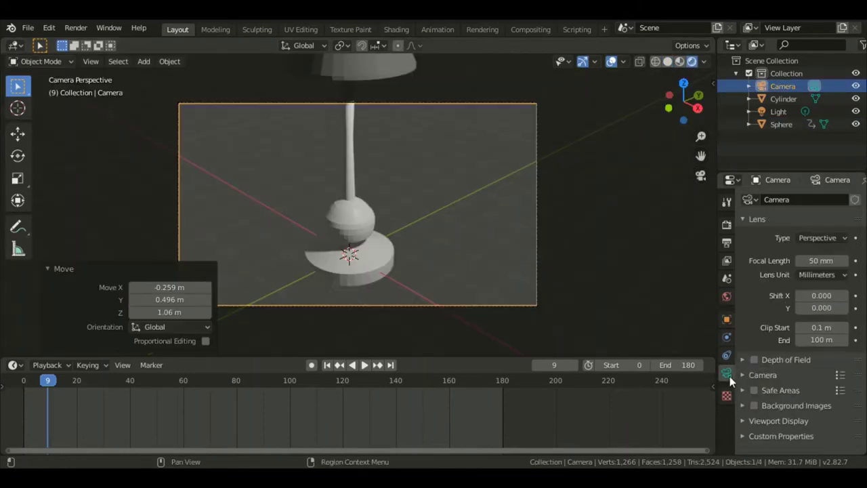
{"action": "left_click_drag", "start_coordinate": [839, 260], "coordinate": [792, 260]}
{"action": "key", "text": "g"}
{"action": "key", "text": "z"}
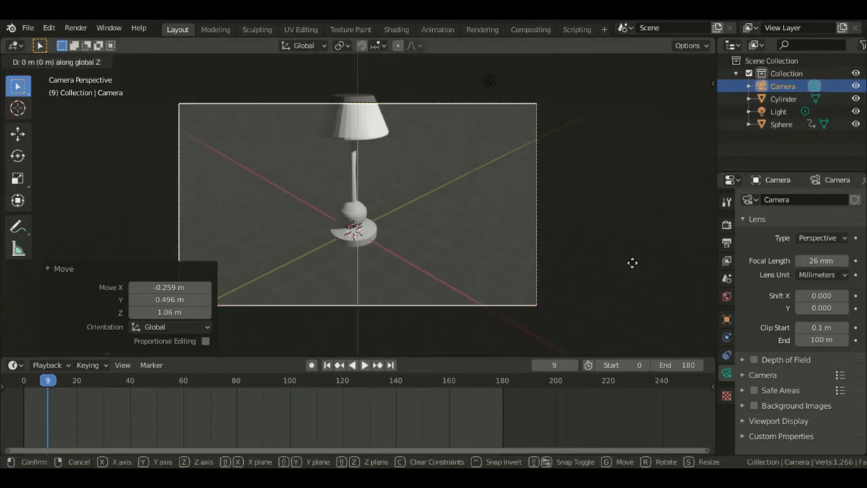
{"action": "left_click", "coordinate": [631, 224]}
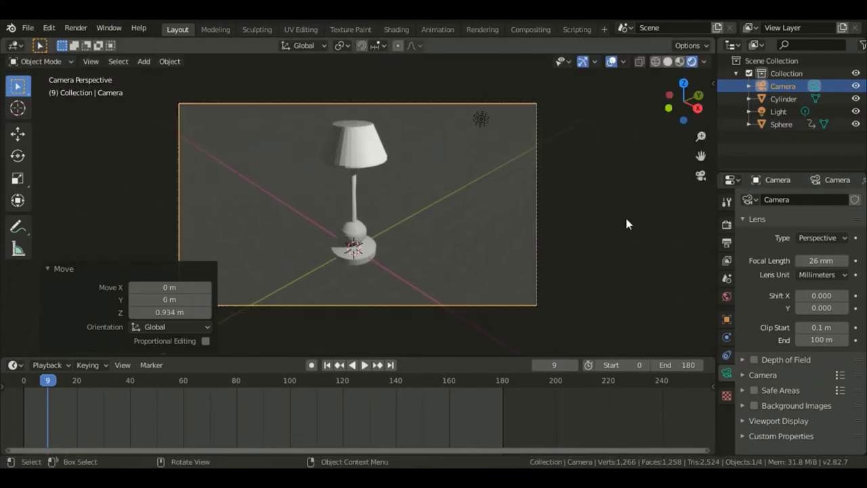
Raise the camera another 0.352 m along Z and set its focal length to 32 mm to frame the whole lamp
{"action": "key", "text": "g"}
{"action": "key", "text": "z"}
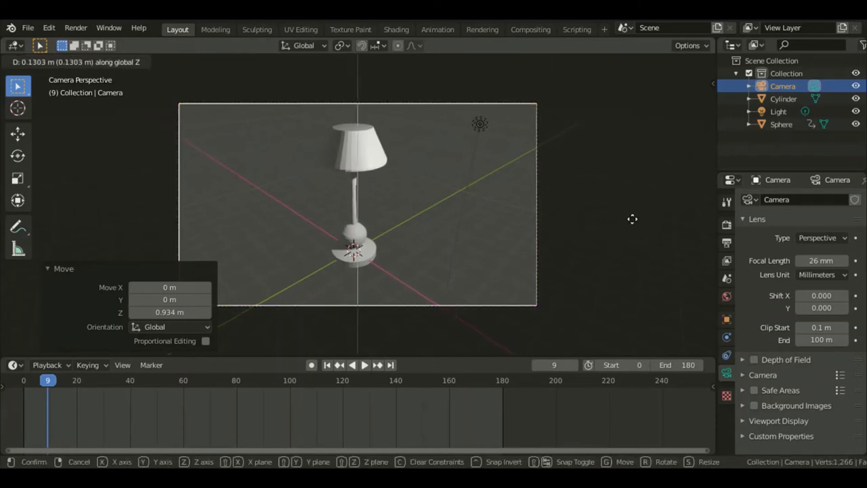
{"action": "left_click", "coordinate": [635, 210]}
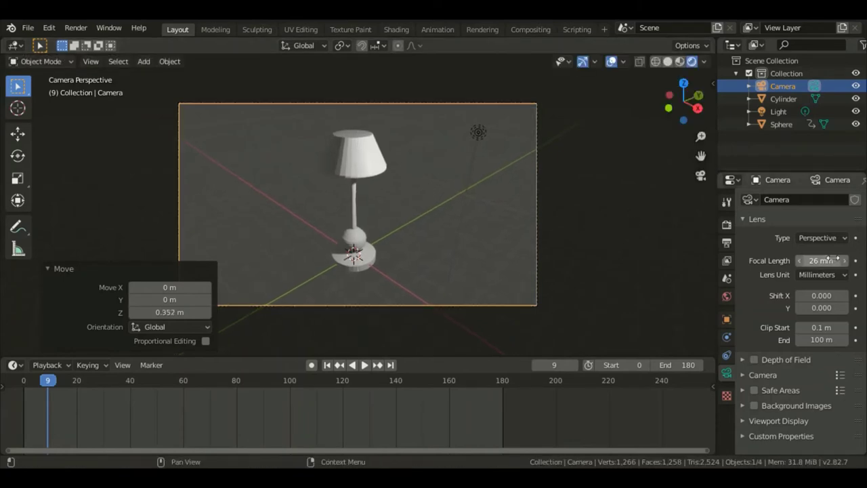
{"action": "left_click_drag", "start_coordinate": [827, 260], "coordinate": [849, 261]}
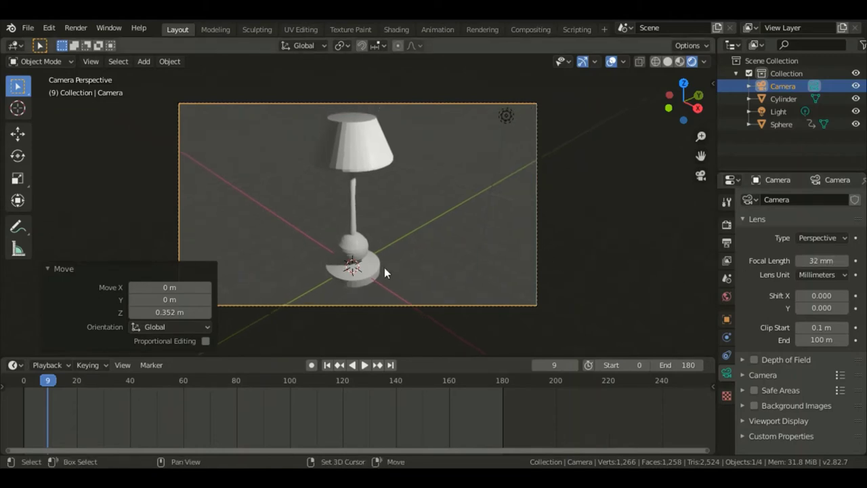
Add a plane mesh at the origin as the floor and set its size to 20 m
{"action": "key", "text": "shift+a"}
{"action": "mouse_move", "coordinate": [401, 216]}
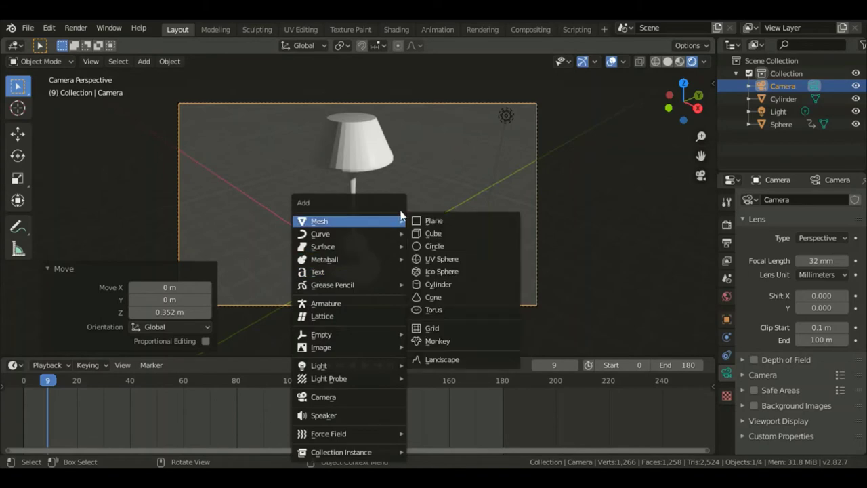
{"action": "left_click", "coordinate": [451, 224]}
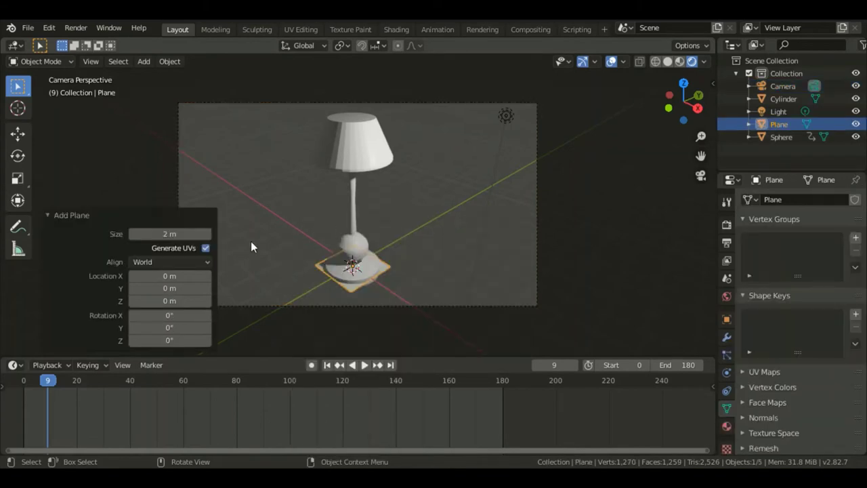
{"action": "left_click", "coordinate": [168, 235]}
{"action": "type", "text": "20"}
{"action": "key", "text": "Return"}
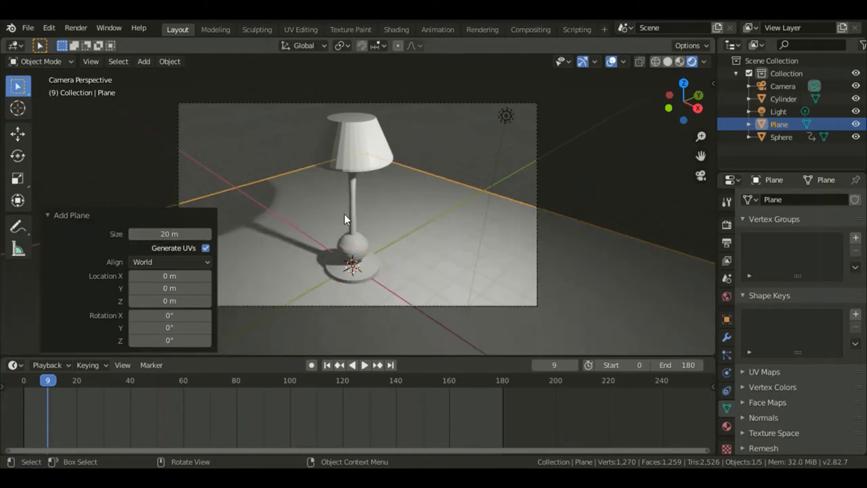
Move the floor plane about -3.8 m along X and scale it by 2
{"action": "key", "text": "g"}
{"action": "key", "text": "x"}
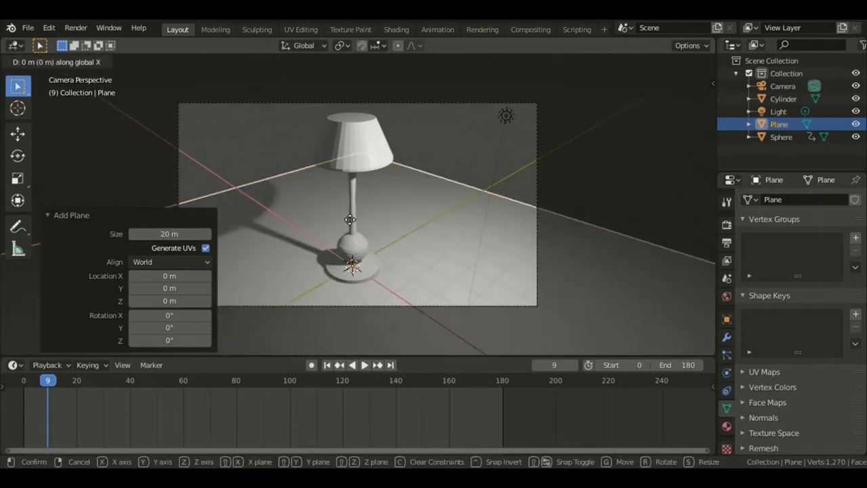
{"action": "left_click", "coordinate": [284, 180]}
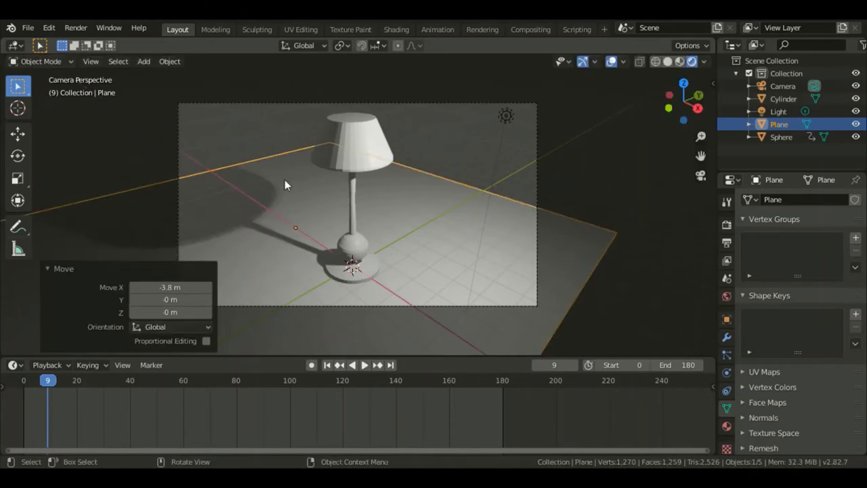
{"action": "type", "text": "s2"}
{"action": "key", "text": "Return"}
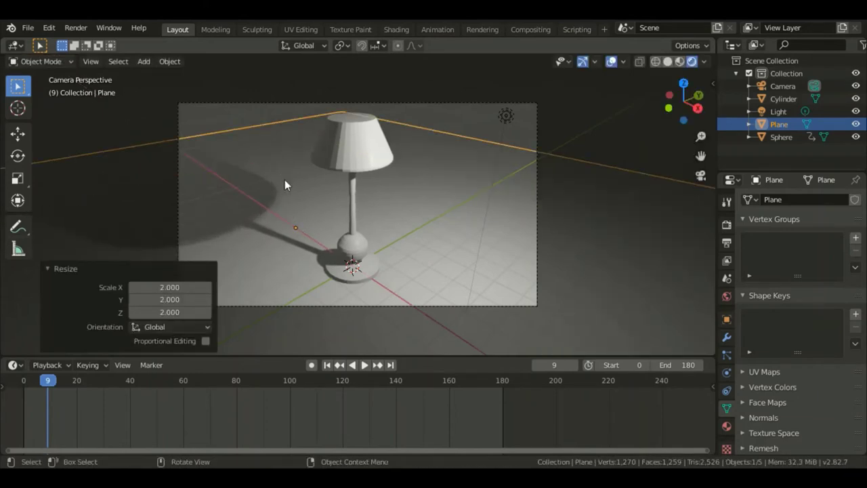
Move the enlarged floor plane about -10.4 m along X and about 14.7 m along Y
{"action": "key", "text": "g"}
{"action": "key", "text": "x"}
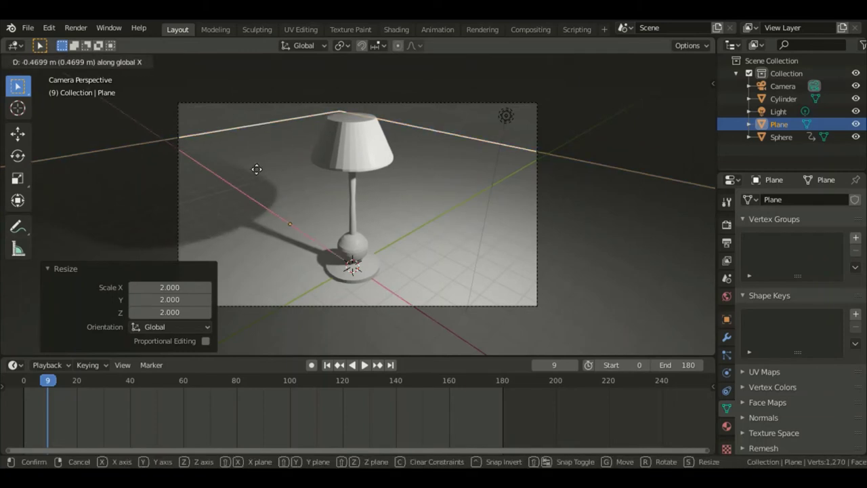
{"action": "left_click", "coordinate": [194, 129]}
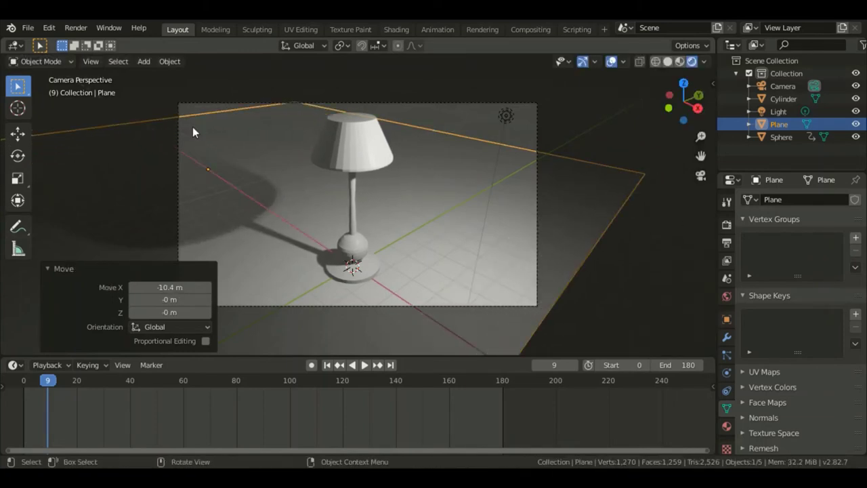
{"action": "key", "text": "g"}
{"action": "key", "text": "y"}
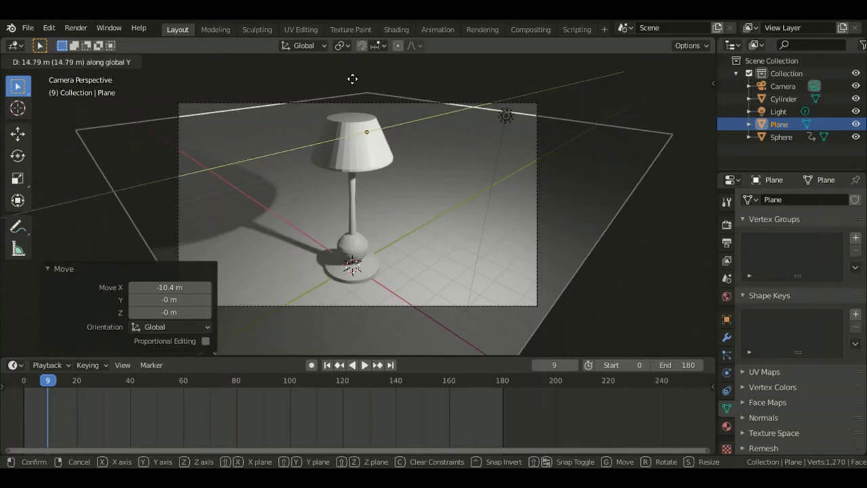
{"action": "left_click", "coordinate": [352, 79]}
Scale the repositioned floor plane by 2 once more so it extends beyond the camera frame
{"action": "key", "text": "s"}
{"action": "key", "text": "2"}
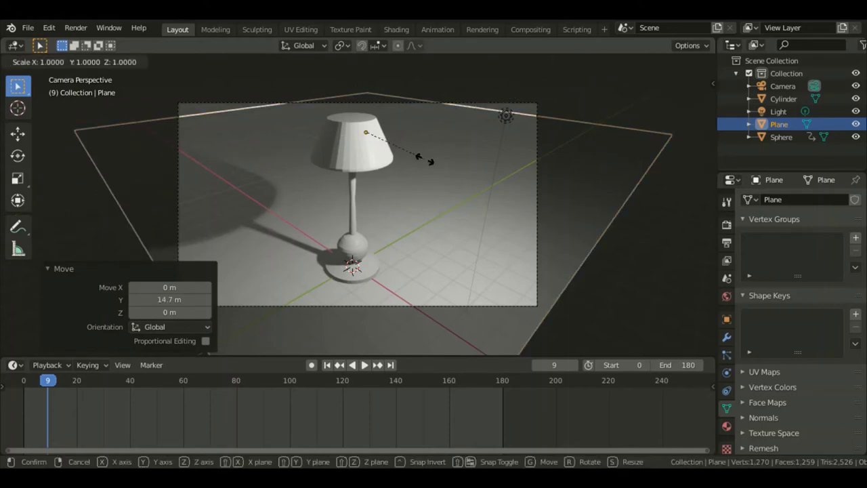
{"action": "key", "text": "Return"}
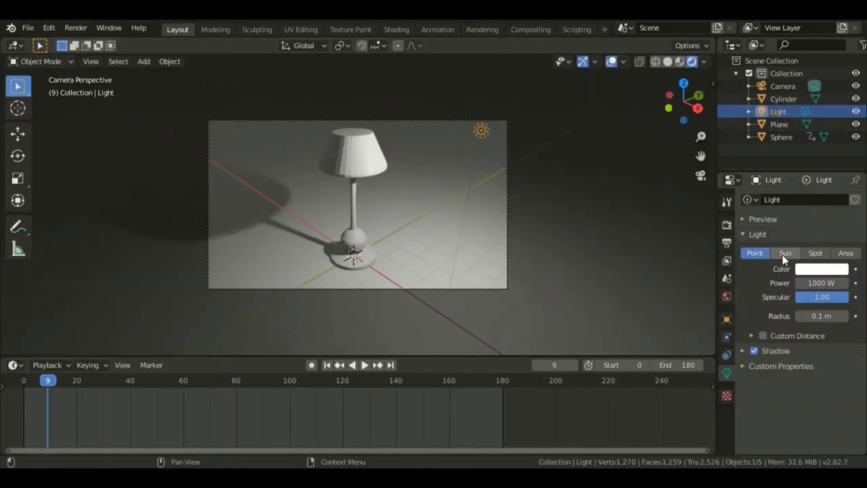
Change the scene light's type to Sun and set its strength to 0.3
{"action": "left_click", "coordinate": [786, 254]}
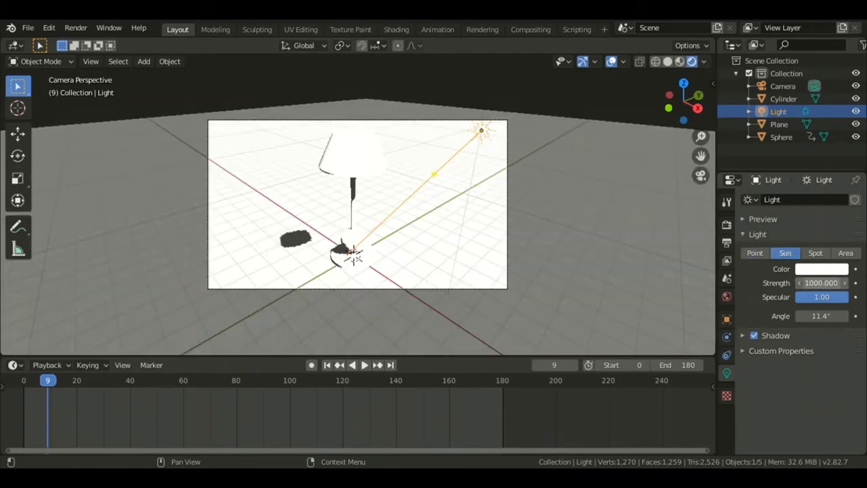
{"action": "left_click", "coordinate": [827, 283]}
{"action": "type", "text": "0.3"}
{"action": "key", "text": "Return"}
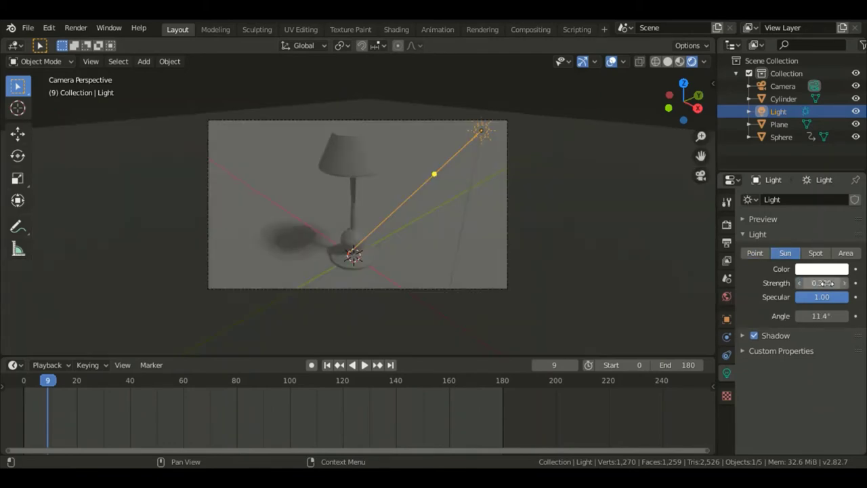
{"action": "scroll", "coordinate": [659, 238], "scroll_direction": "up", "scroll_amount": 1}
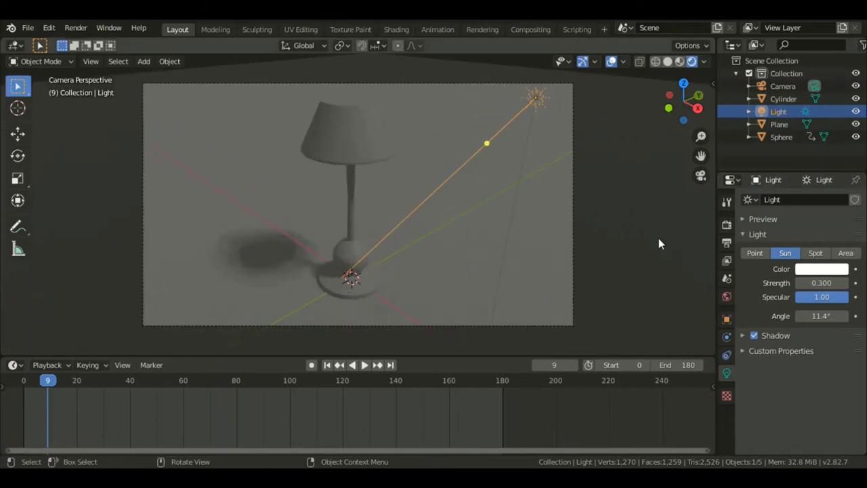
Give the floor plane a new material with a turquoise base color, about hue 0.484 and saturation 1
{"action": "left_click", "coordinate": [546, 228]}
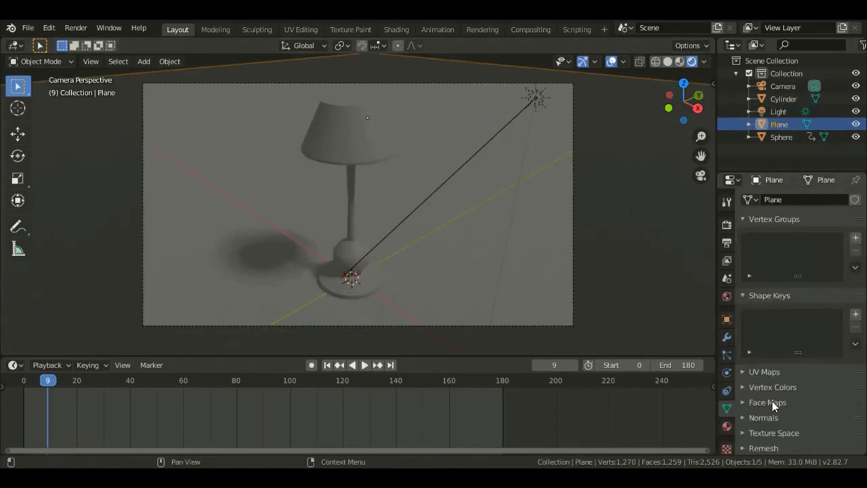
{"action": "left_click", "coordinate": [727, 426]}
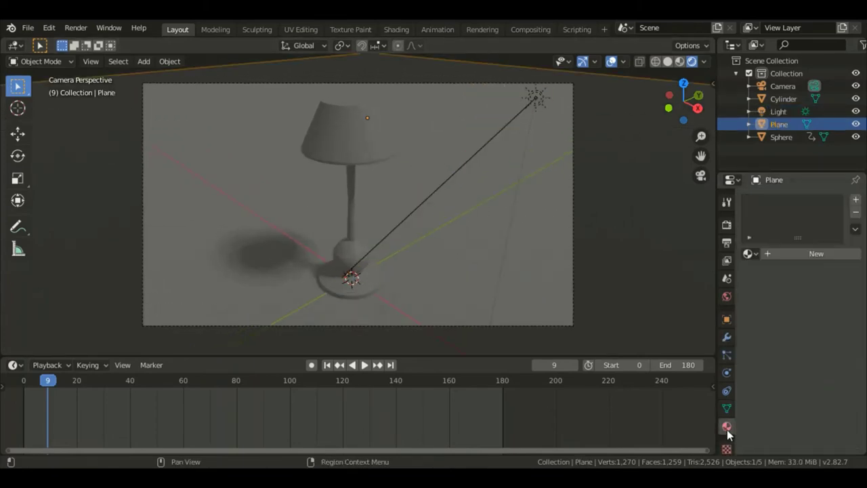
{"action": "left_click", "coordinate": [819, 256]}
{"action": "scroll", "coordinate": [800, 344], "scroll_direction": "down", "scroll_amount": 5}
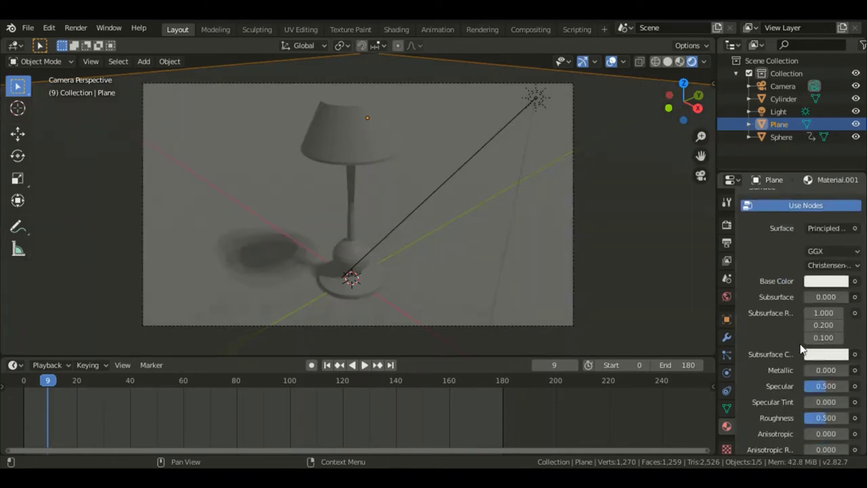
{"action": "left_click", "coordinate": [825, 281]}
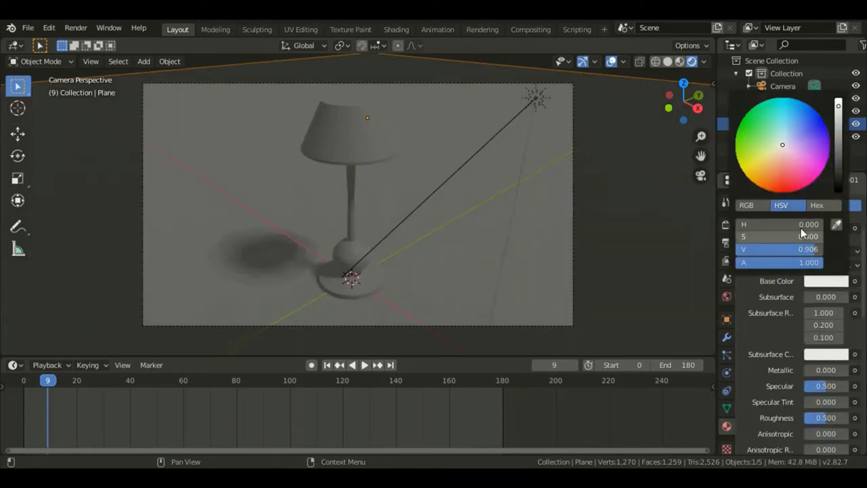
{"action": "left_click_drag", "start_coordinate": [784, 145], "coordinate": [783, 99]}
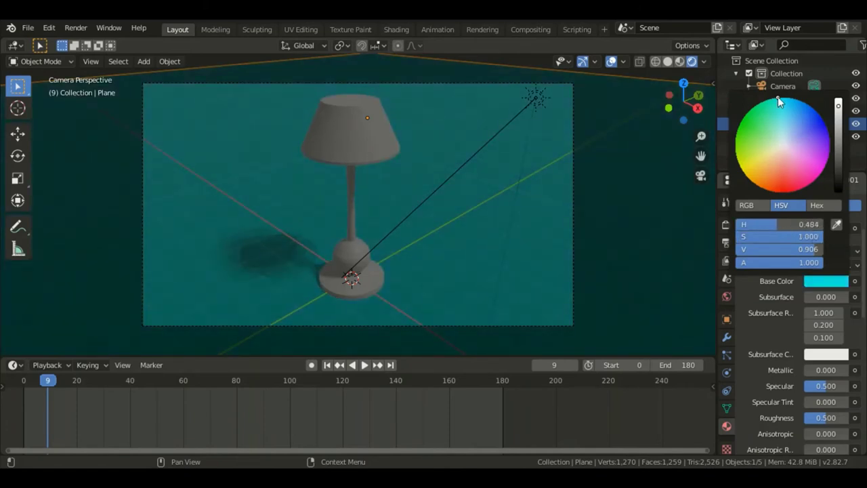
Give the lamp a new material with a slightly darkened red base color, about hue 0.978 and saturation 0.956
{"action": "left_click", "coordinate": [378, 144]}
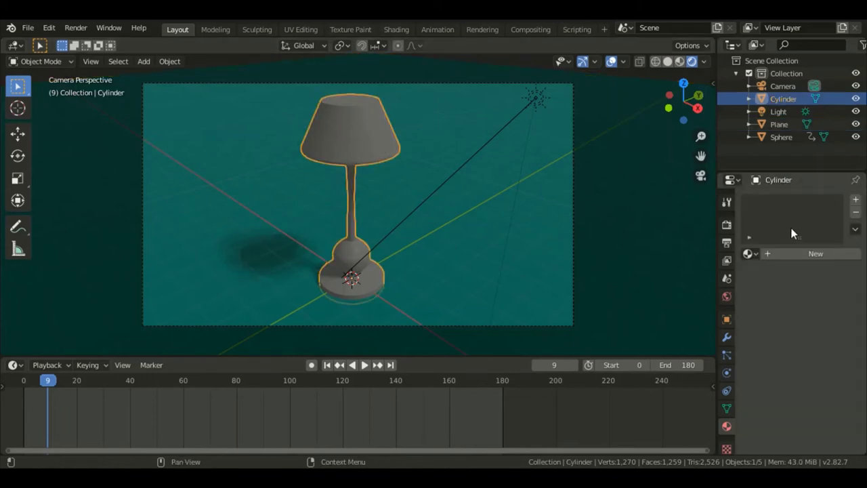
{"action": "left_click", "coordinate": [797, 252]}
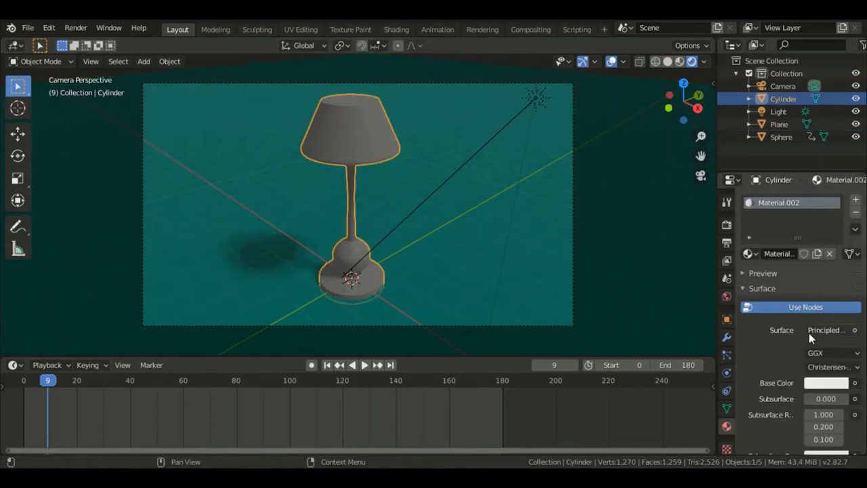
{"action": "left_click", "coordinate": [819, 383]}
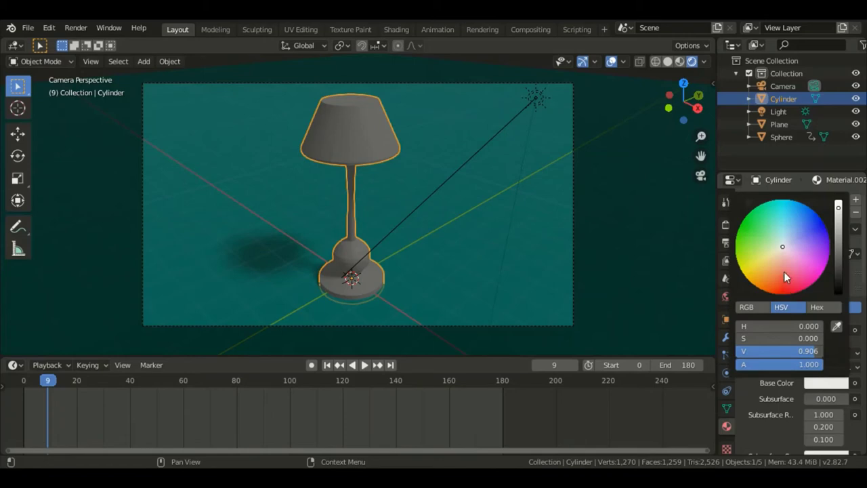
{"action": "left_click_drag", "start_coordinate": [787, 283], "coordinate": [788, 292]}
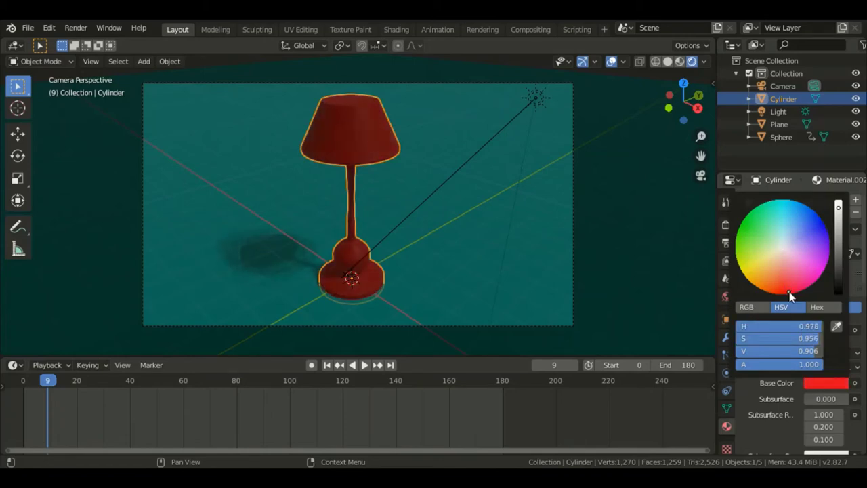
{"action": "left_click_drag", "start_coordinate": [839, 208], "coordinate": [841, 214]}
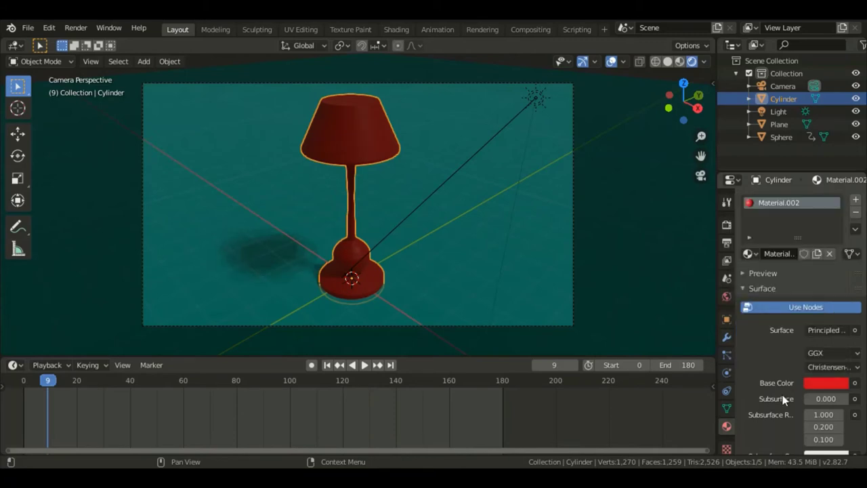
Set the lamp material's Specular to 0.097 and bring the inside of the lampshade into view from below
{"action": "scroll", "coordinate": [783, 399], "scroll_direction": "down", "scroll_amount": 8}
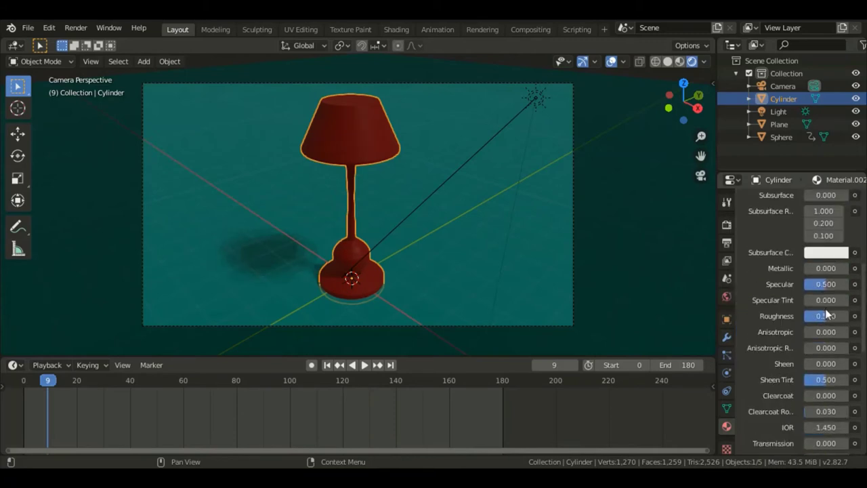
{"action": "left_click_drag", "start_coordinate": [826, 284], "coordinate": [807, 284]}
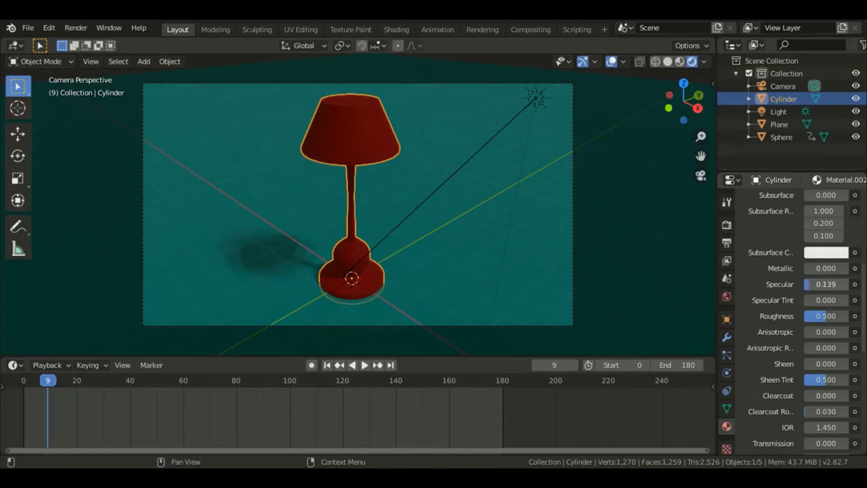
{"action": "scroll", "coordinate": [685, 109], "scroll_direction": "up", "scroll_amount": 4}
{"action": "left_click_drag", "start_coordinate": [684, 110], "coordinate": [683, 107]}
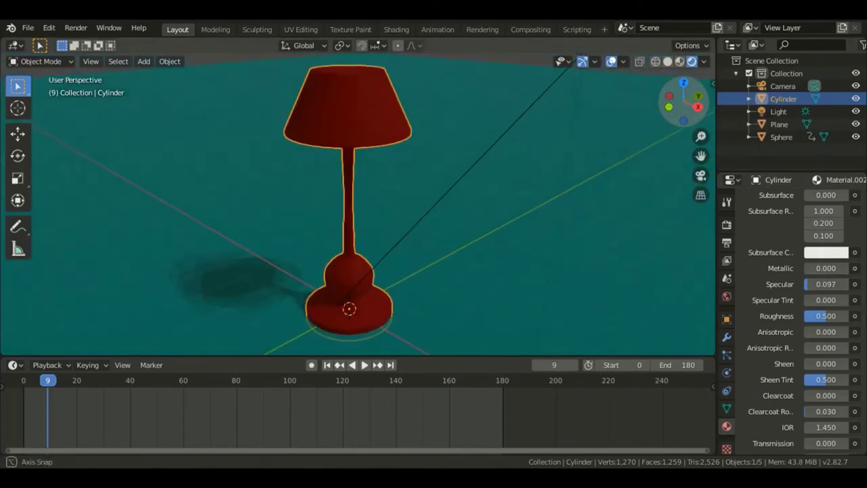
{"action": "scroll", "coordinate": [564, 187], "scroll_direction": "up", "scroll_amount": 4}
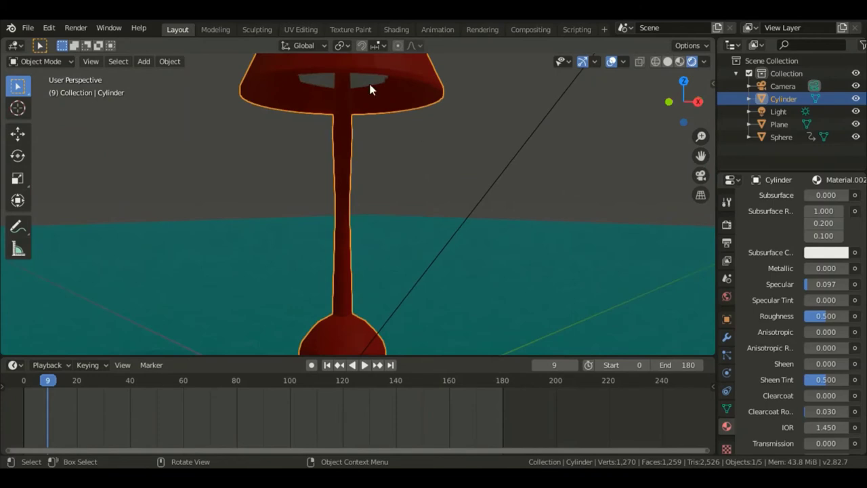
Give the sphere inside the lampshade a new material with its base color darkened to a mid gray
{"action": "left_click", "coordinate": [370, 82]}
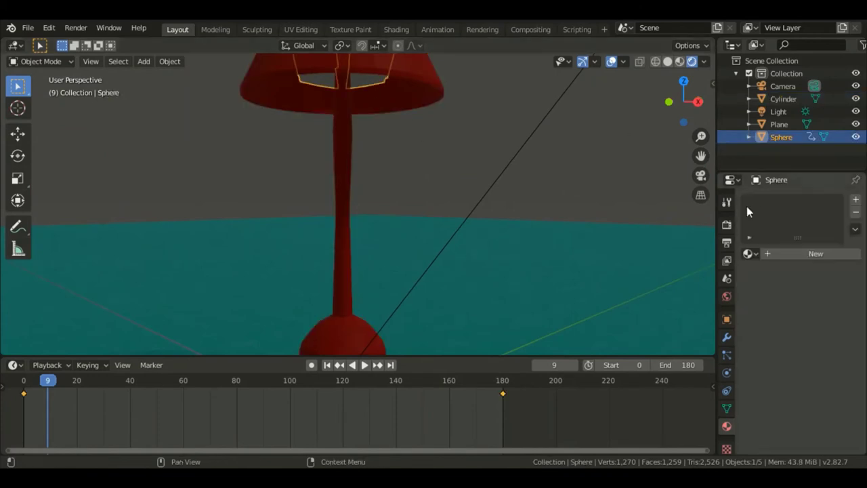
{"action": "left_click", "coordinate": [825, 253]}
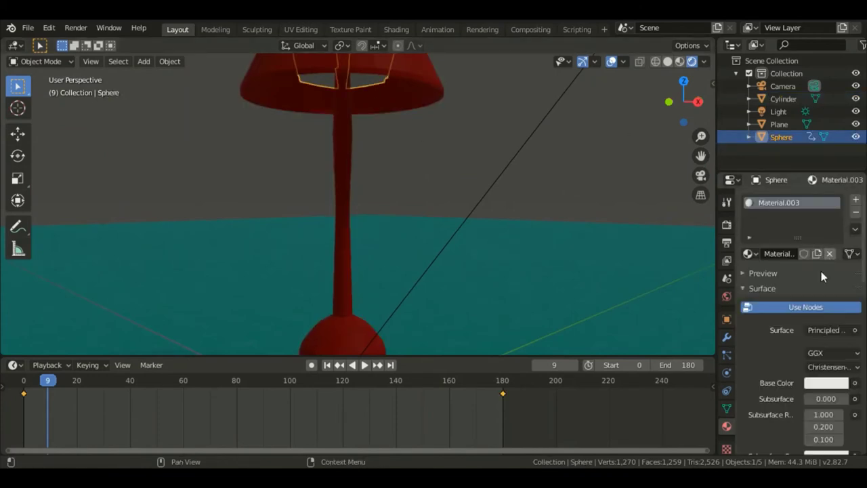
{"action": "left_click", "coordinate": [817, 383]}
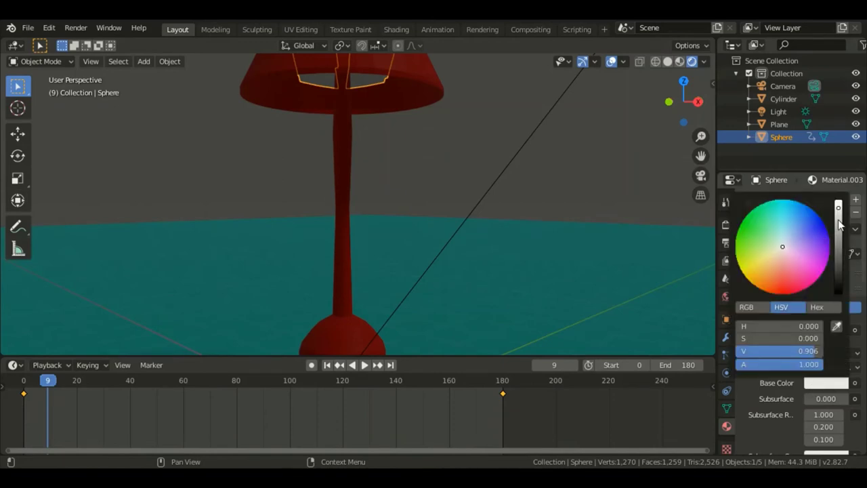
{"action": "left_click_drag", "start_coordinate": [840, 225], "coordinate": [840, 252]}
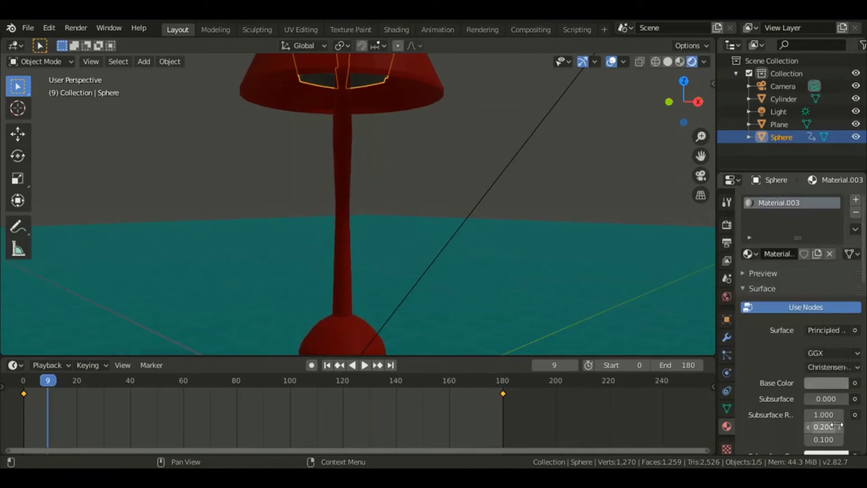
Set the sphere material's Metallic to 0.653 and its Roughness to 0.194
{"action": "scroll", "coordinate": [831, 424], "scroll_direction": "down", "scroll_amount": 5}
{"action": "scroll", "coordinate": [830, 422], "scroll_direction": "down", "scroll_amount": 1}
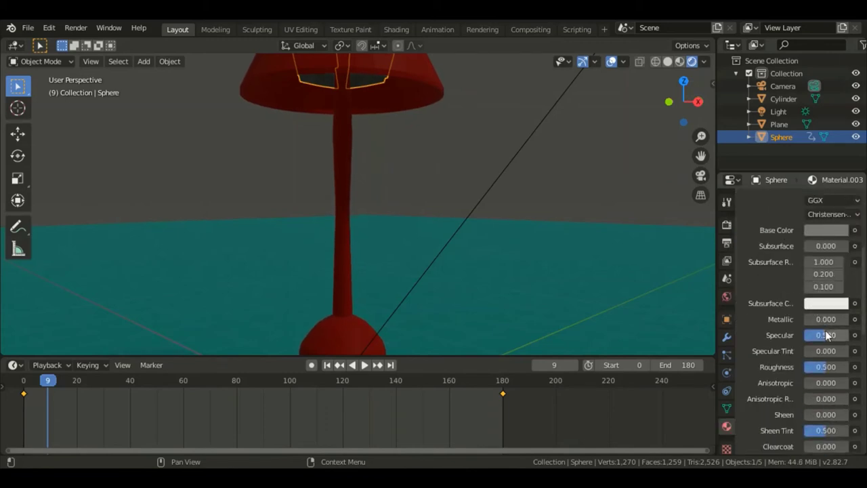
{"action": "left_click_drag", "start_coordinate": [825, 323], "coordinate": [843, 322]}
{"action": "left_click_drag", "start_coordinate": [825, 364], "coordinate": [818, 367]}
In Edit Mode, select one arm's outer panel on the sphere and add a second material slot with a new material
{"action": "scroll", "coordinate": [434, 169], "scroll_direction": "up", "scroll_amount": 5}
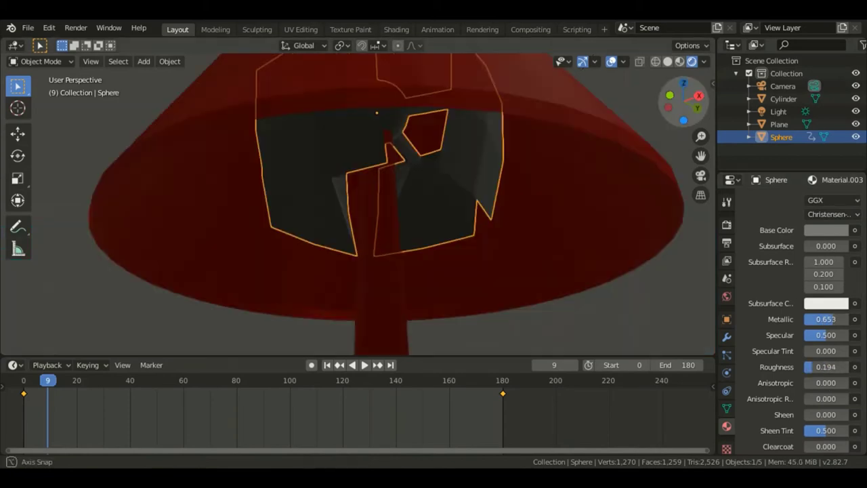
{"action": "middle_click_drag", "start_coordinate": [433, 169], "coordinate": [459, 174]}
{"action": "key", "text": "Tab"}
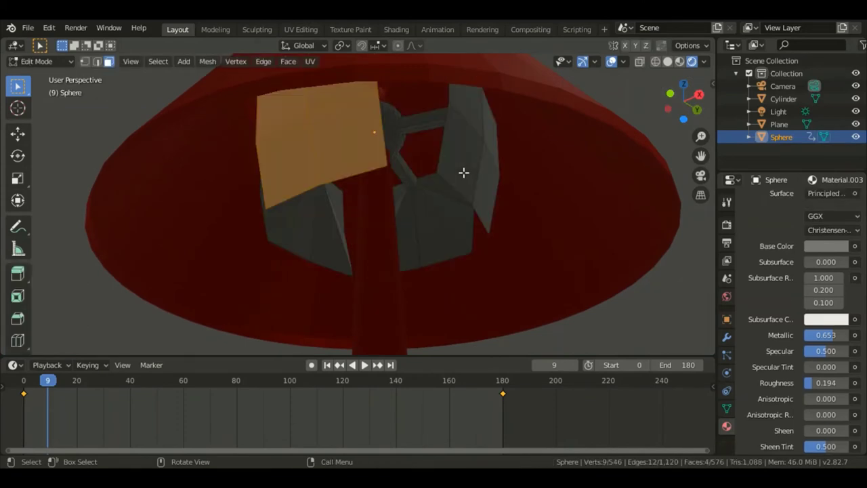
{"action": "left_click", "coordinate": [498, 163]}
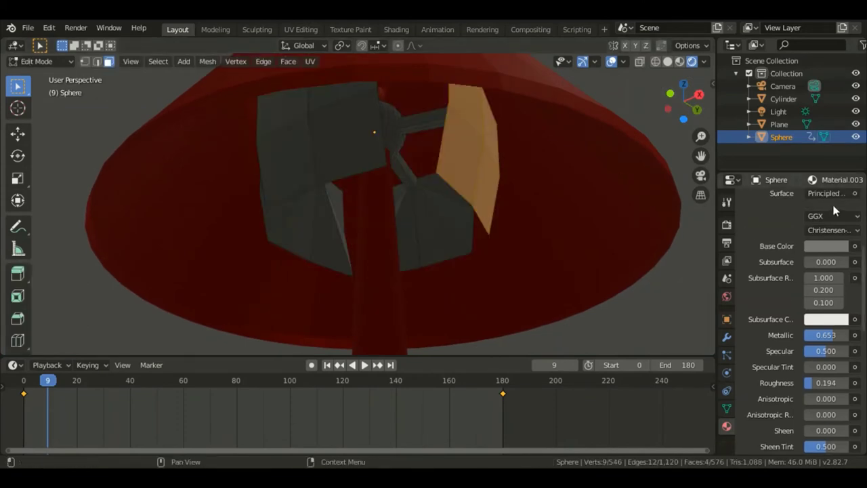
{"action": "scroll", "coordinate": [834, 204], "scroll_direction": "up", "scroll_amount": 5}
{"action": "left_click", "coordinate": [856, 201]}
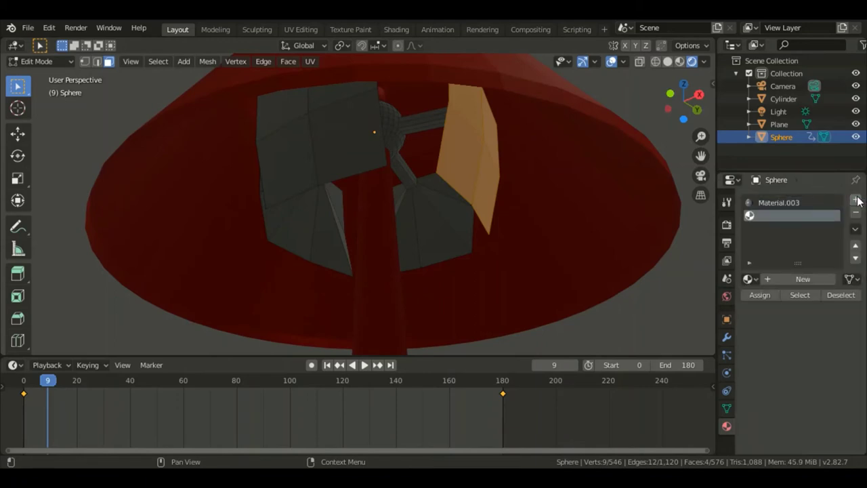
{"action": "left_click", "coordinate": [792, 279]}
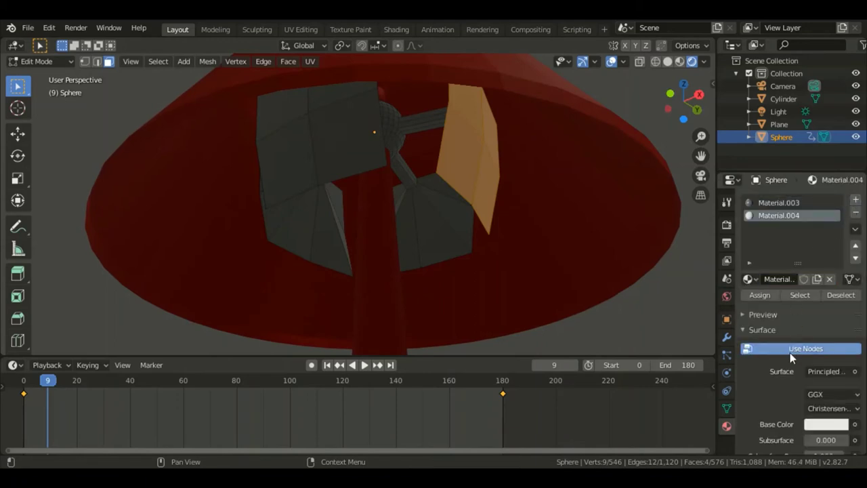
Make the new material a red Emission shader with hue 0.983, saturation 1 and strength 3, and assign it to the selected panel
{"action": "scroll", "coordinate": [790, 356], "scroll_direction": "down", "scroll_amount": 5}
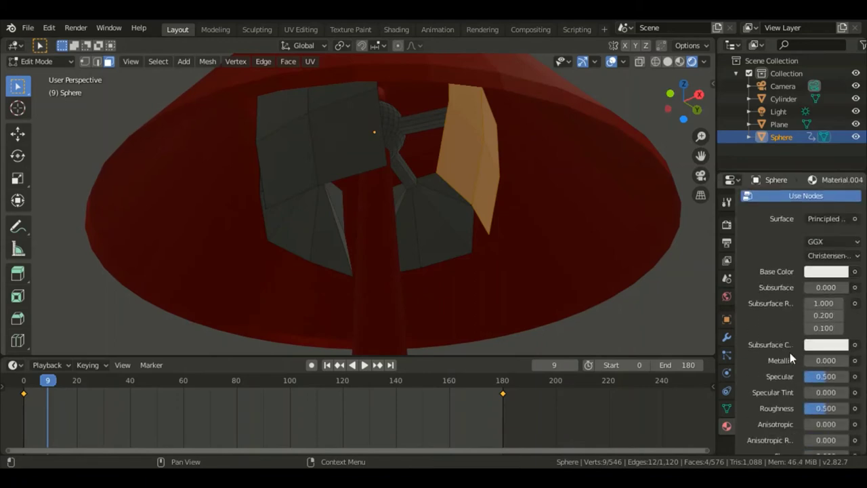
{"action": "left_click", "coordinate": [845, 221]}
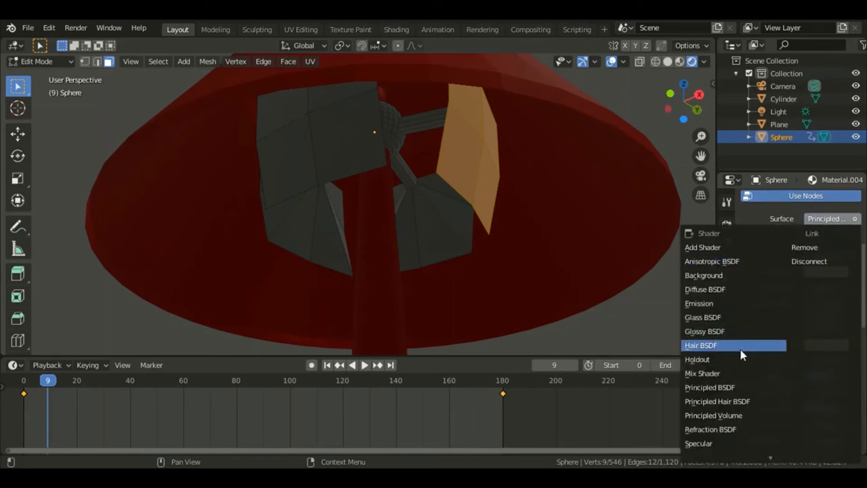
{"action": "left_click", "coordinate": [738, 301]}
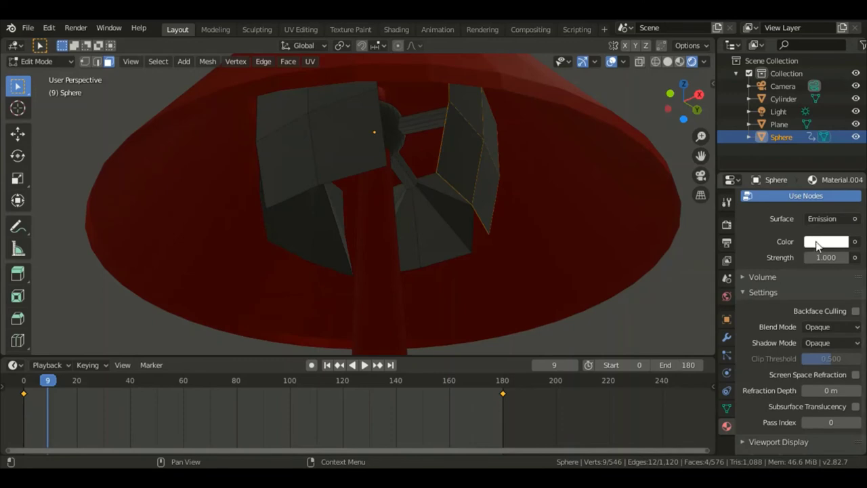
{"action": "left_click", "coordinate": [818, 242]}
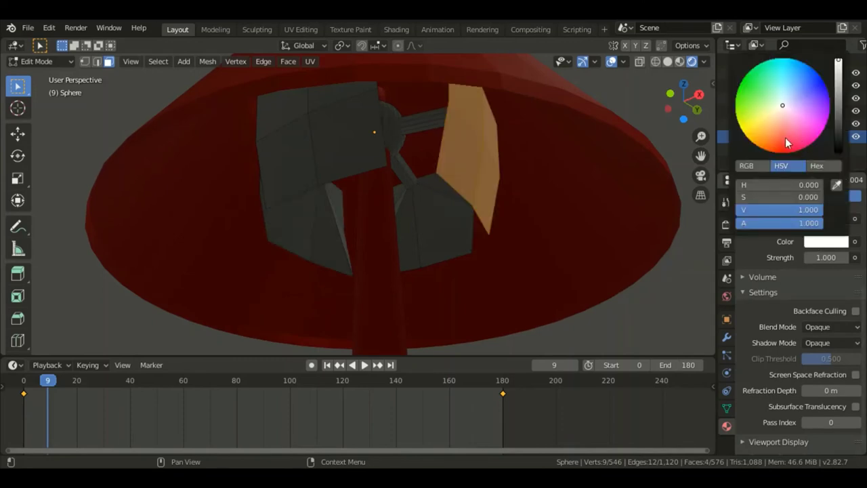
{"action": "left_click_drag", "start_coordinate": [786, 138], "coordinate": [786, 152]}
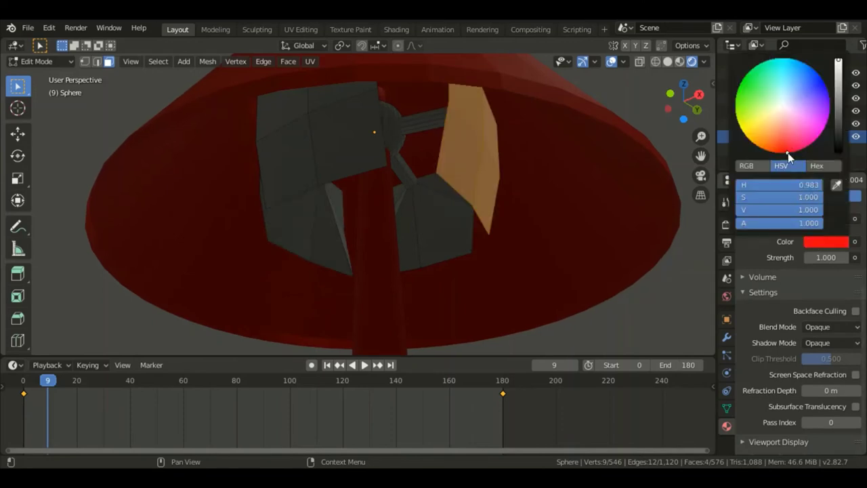
{"action": "left_click", "coordinate": [832, 259]}
{"action": "type", "text": "3"}
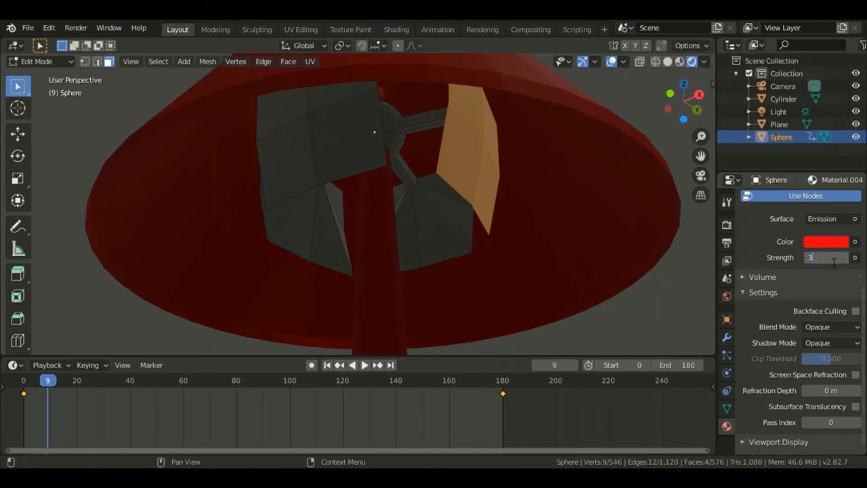
{"action": "key", "text": "Return"}
{"action": "scroll", "coordinate": [780, 214], "scroll_direction": "up", "scroll_amount": 5}
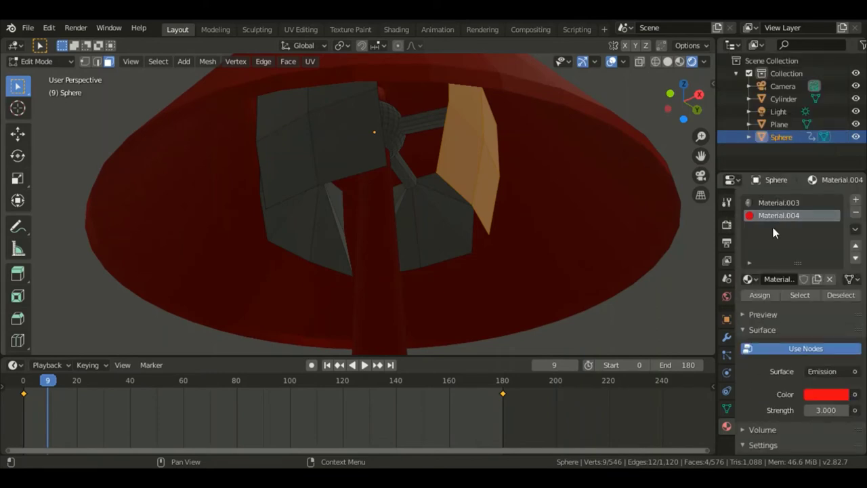
{"action": "left_click", "coordinate": [759, 296]}
Select the neighboring arm's outer panel and assign it a new material in a third slot
{"action": "left_click", "coordinate": [326, 131]}
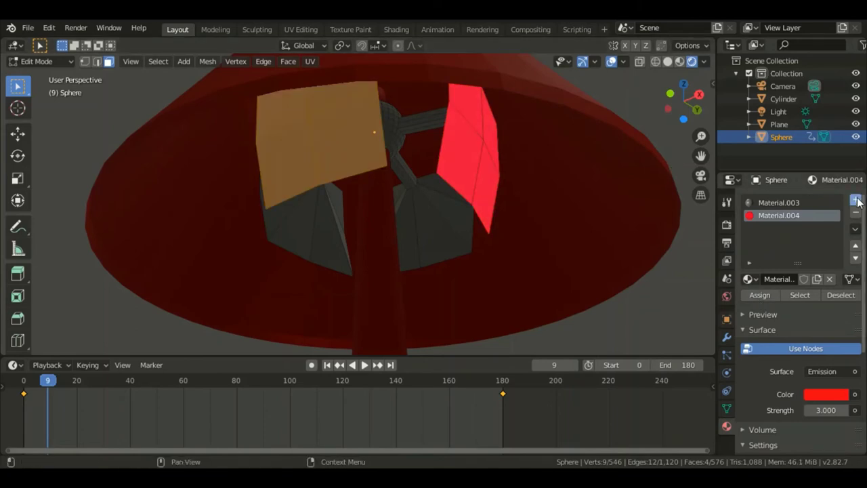
{"action": "left_click", "coordinate": [856, 200]}
{"action": "left_click", "coordinate": [812, 280]}
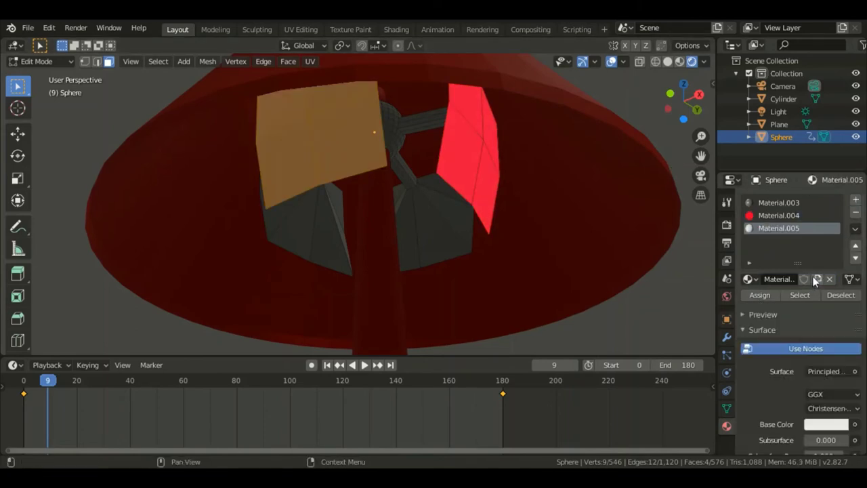
{"action": "scroll", "coordinate": [806, 298], "scroll_direction": "down", "scroll_amount": 1}
{"action": "scroll", "coordinate": [806, 298], "scroll_direction": "down", "scroll_amount": 3}
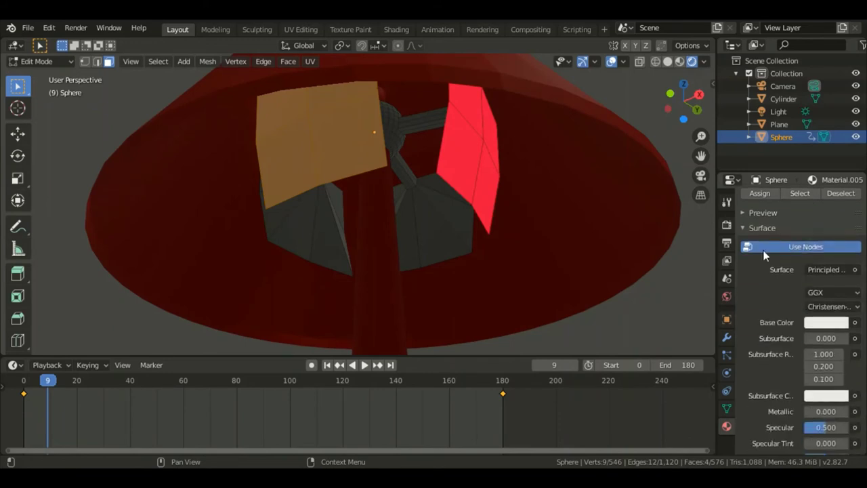
{"action": "left_click", "coordinate": [759, 193]}
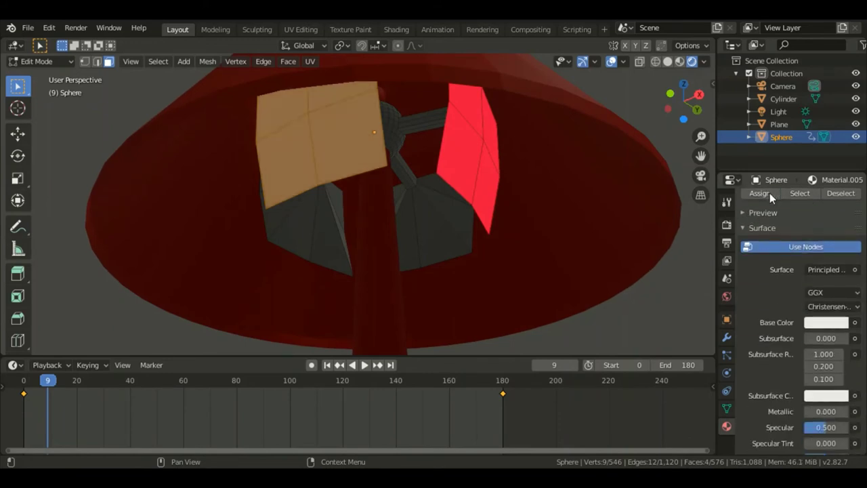
Change the third material to a blue Emission shader with hue 0.674, saturation 1 and strength 3
{"action": "left_click", "coordinate": [845, 270]}
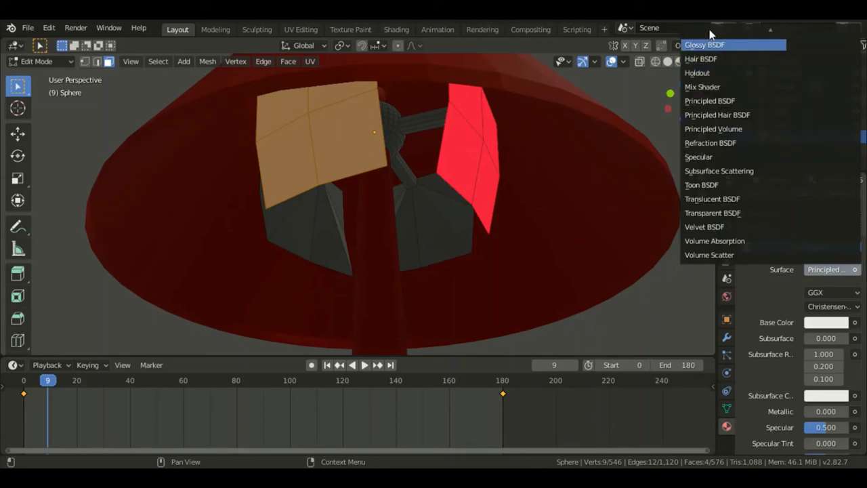
{"action": "mouse_move", "coordinate": [708, 30]}
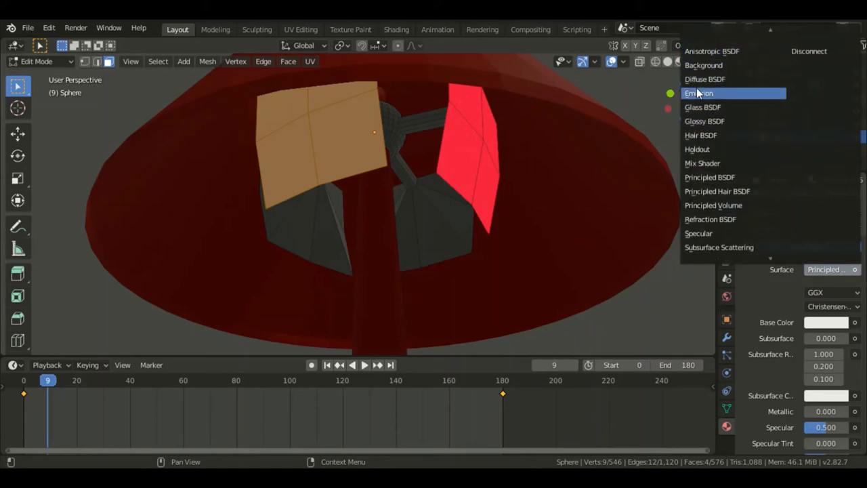
{"action": "left_click", "coordinate": [699, 96]}
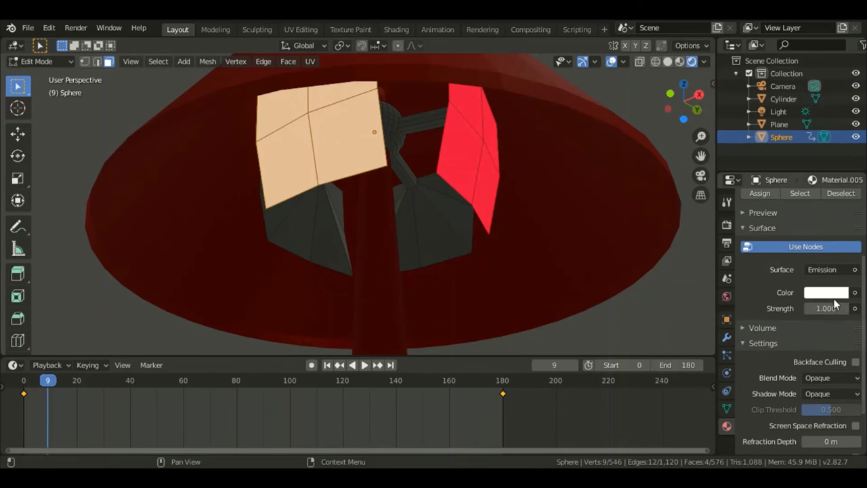
{"action": "left_click", "coordinate": [837, 293]}
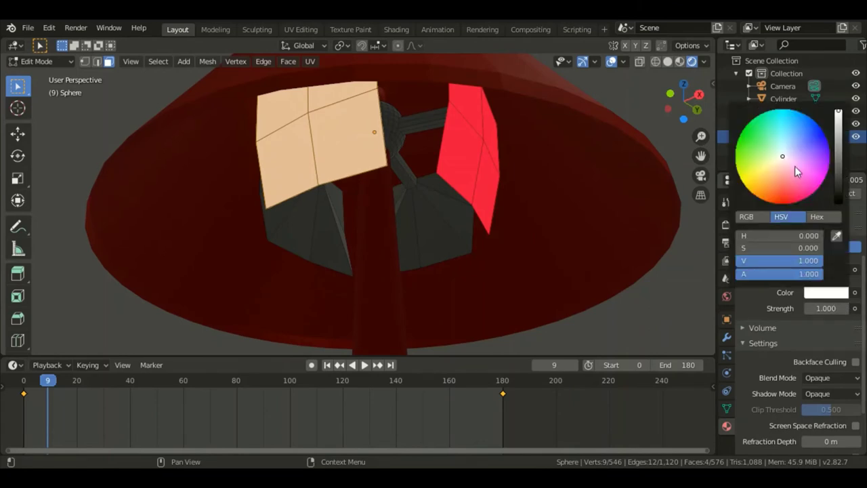
{"action": "left_click_drag", "start_coordinate": [791, 164], "coordinate": [825, 134]}
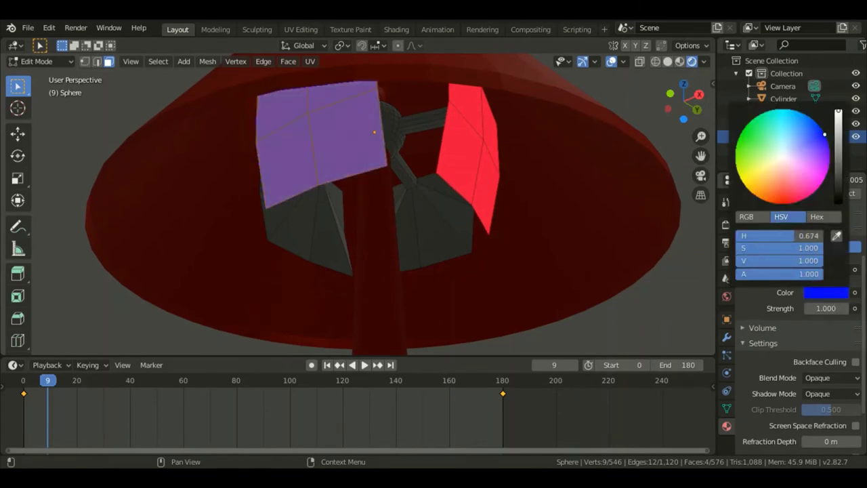
{"action": "left_click", "coordinate": [837, 308]}
{"action": "type", "text": "3"}
{"action": "key", "text": "Return"}
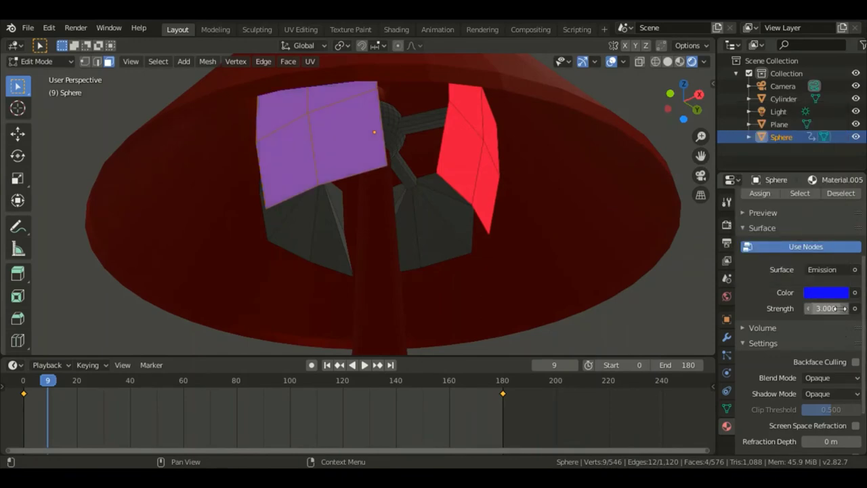
Play the animation to frame 53 and select all linked faces of the uncolored outer panel facing the view
{"action": "key", "text": "space"}
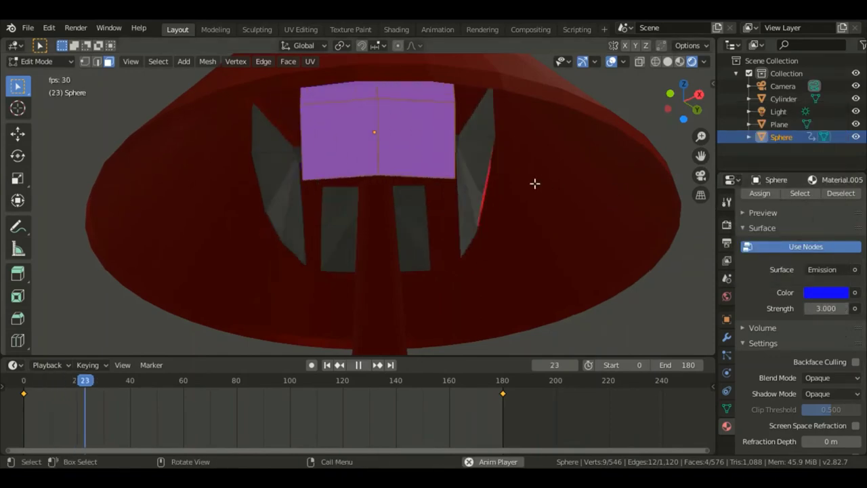
{"action": "key", "text": "space"}
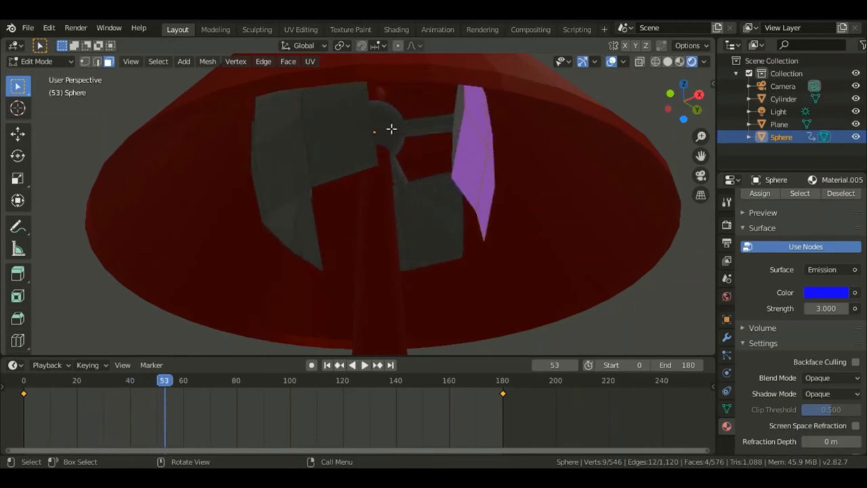
{"action": "left_click", "coordinate": [294, 107]}
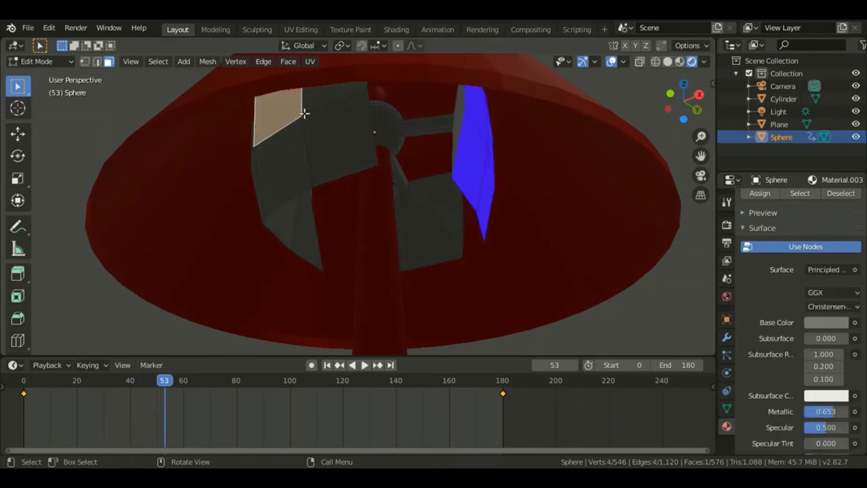
{"action": "key", "text": "l"}
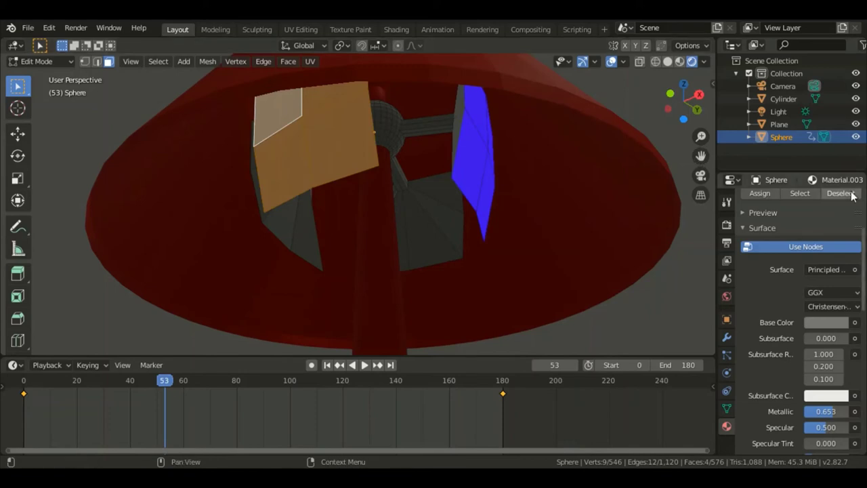
Add a new material in a fourth slot of the sphere and set its surface shader to Emission
{"action": "left_click", "coordinate": [834, 270]}
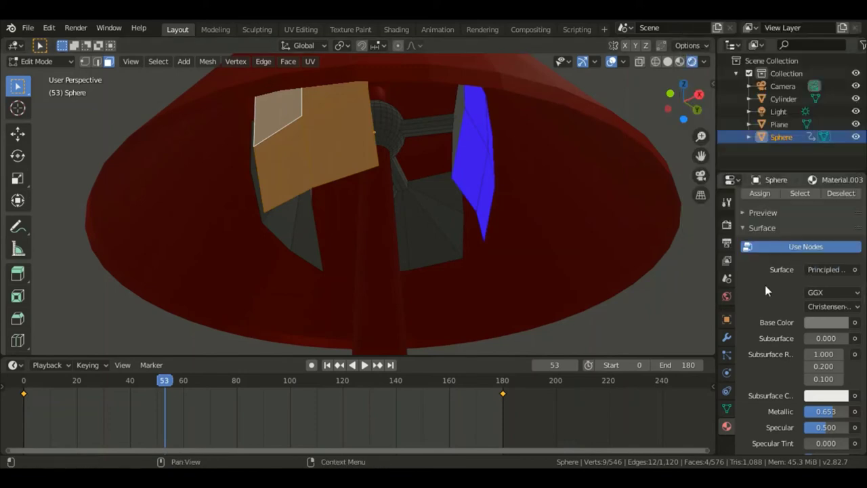
{"action": "scroll", "coordinate": [803, 260], "scroll_direction": "up", "scroll_amount": 3}
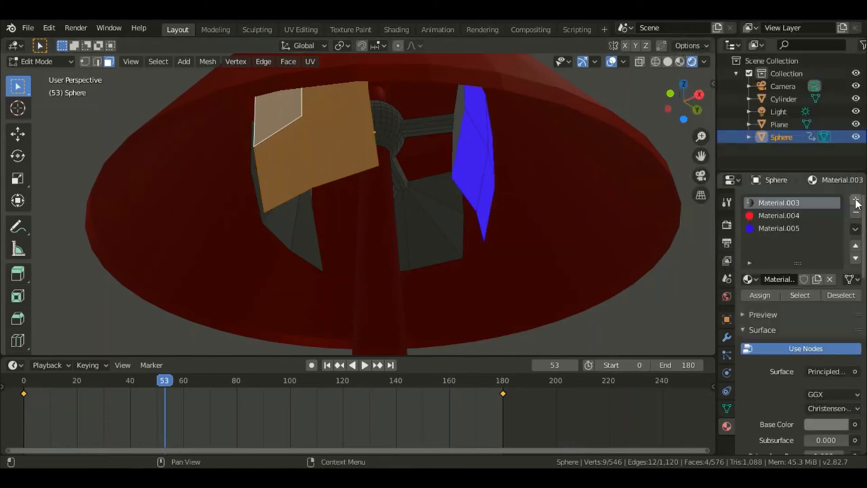
{"action": "left_click", "coordinate": [856, 200]}
{"action": "left_click", "coordinate": [803, 277]}
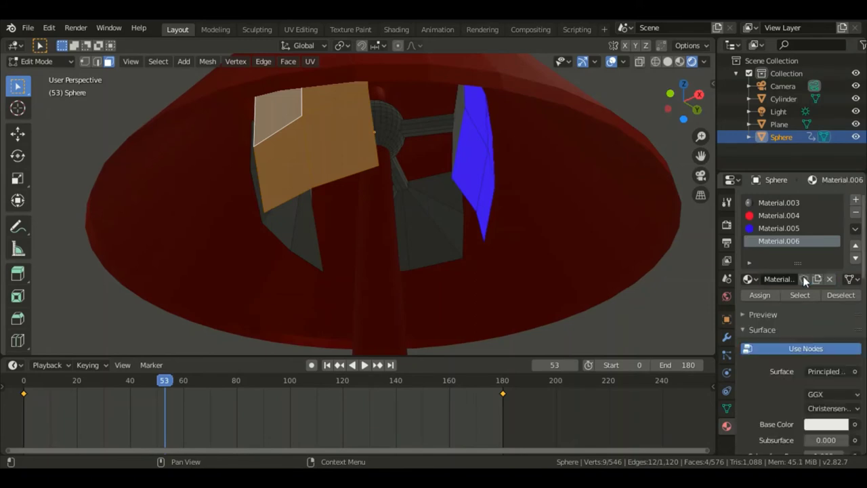
{"action": "scroll", "coordinate": [805, 360], "scroll_direction": "down", "scroll_amount": 3}
{"action": "scroll", "coordinate": [805, 361], "scroll_direction": "down", "scroll_amount": 1}
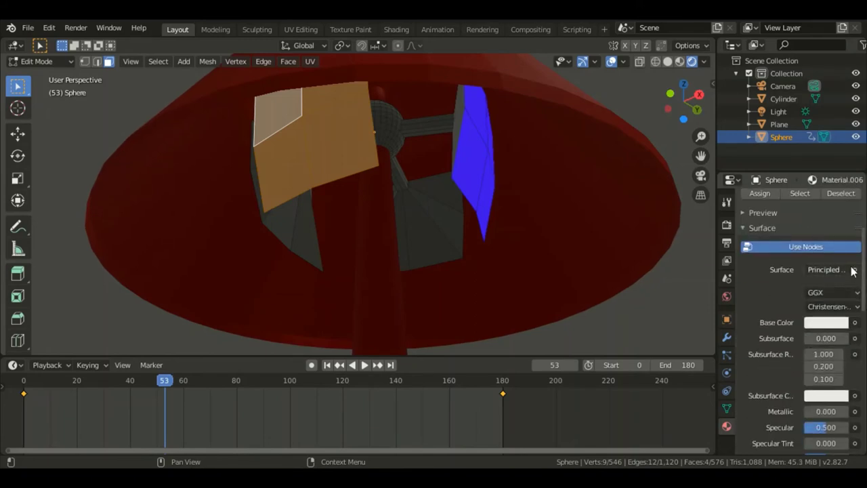
{"action": "left_click", "coordinate": [840, 270]}
{"action": "mouse_move", "coordinate": [685, 27]}
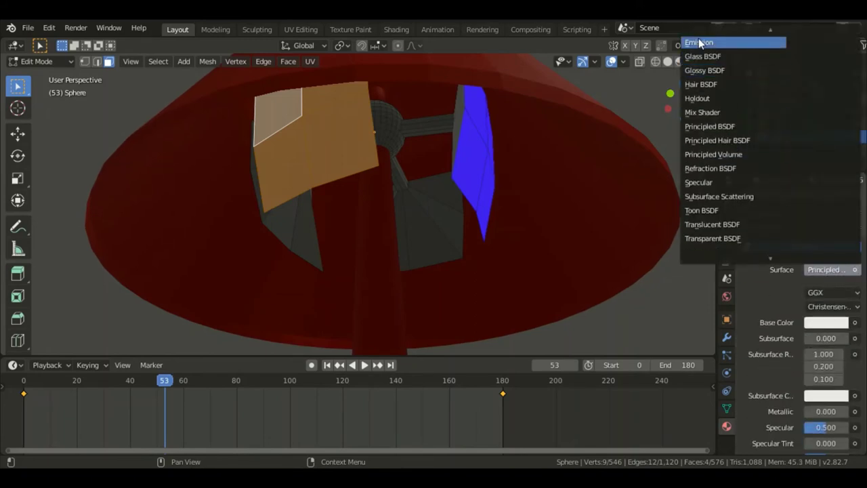
{"action": "left_click", "coordinate": [703, 43]}
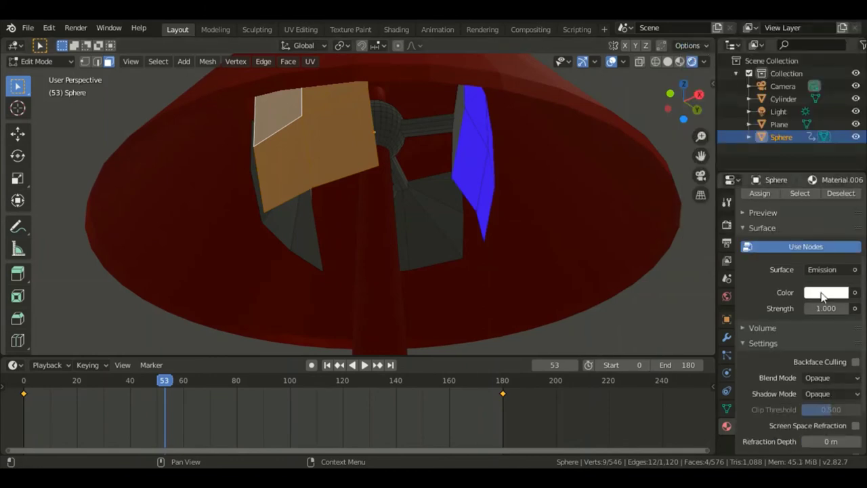
Set the emission to green with hue 0.356, saturation 1 and strength 3, and assign the material to the selected panel
{"action": "left_click", "coordinate": [822, 295]}
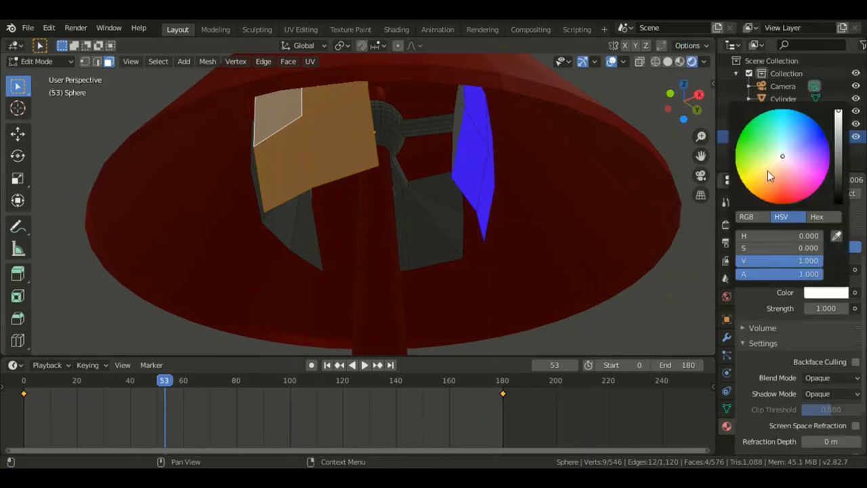
{"action": "left_click", "coordinate": [746, 127]}
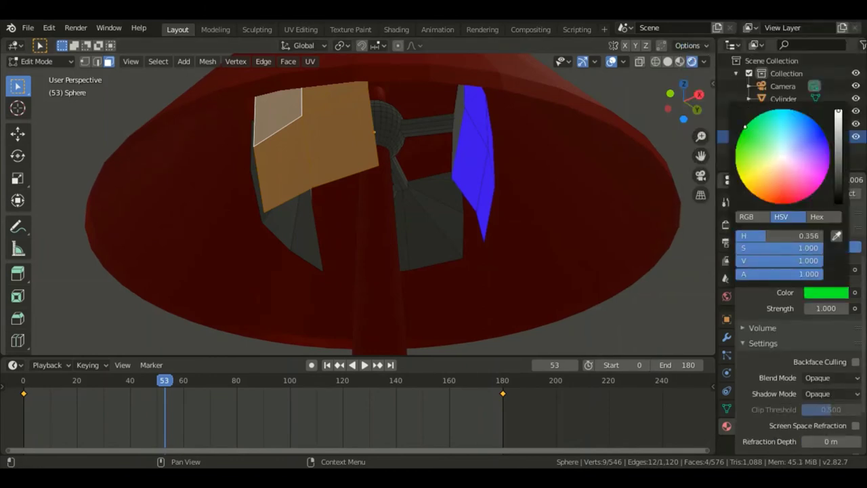
{"action": "left_click", "coordinate": [832, 308]}
{"action": "type", "text": "3"}
{"action": "key", "text": "Return"}
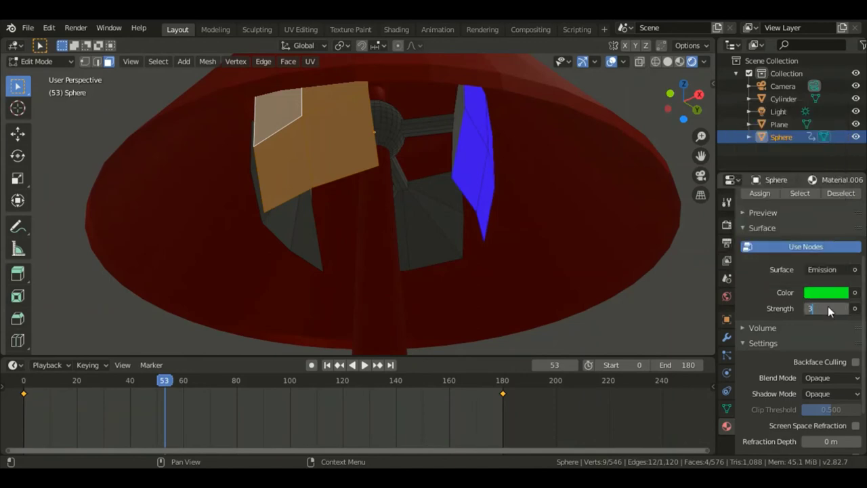
{"action": "scroll", "coordinate": [819, 267], "scroll_direction": "up", "scroll_amount": 4}
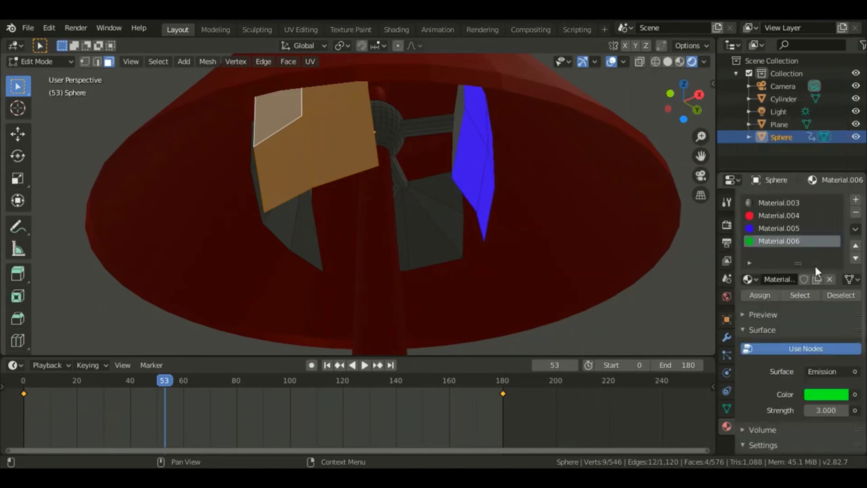
{"action": "left_click", "coordinate": [761, 297]}
Advance the animation to frame 89, select the remaining uncolored outer panel and assign it a new material in a fifth slot
{"action": "key", "text": "space"}
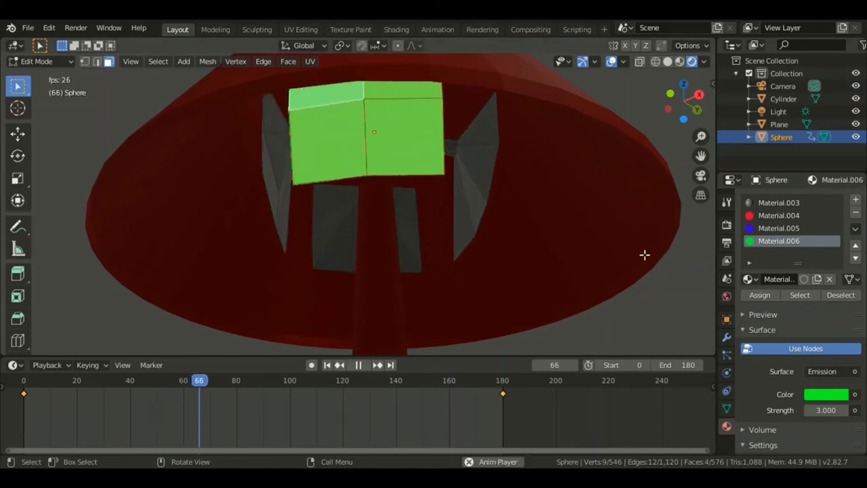
{"action": "key", "text": "space"}
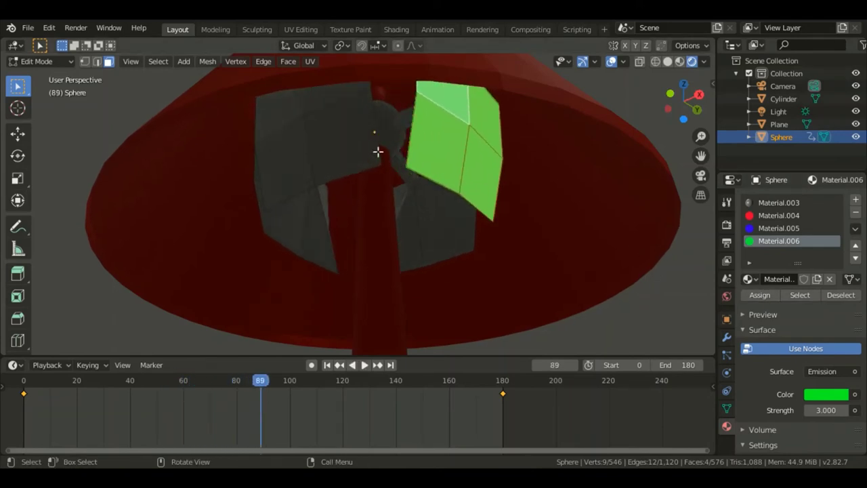
{"action": "left_click", "coordinate": [336, 134]}
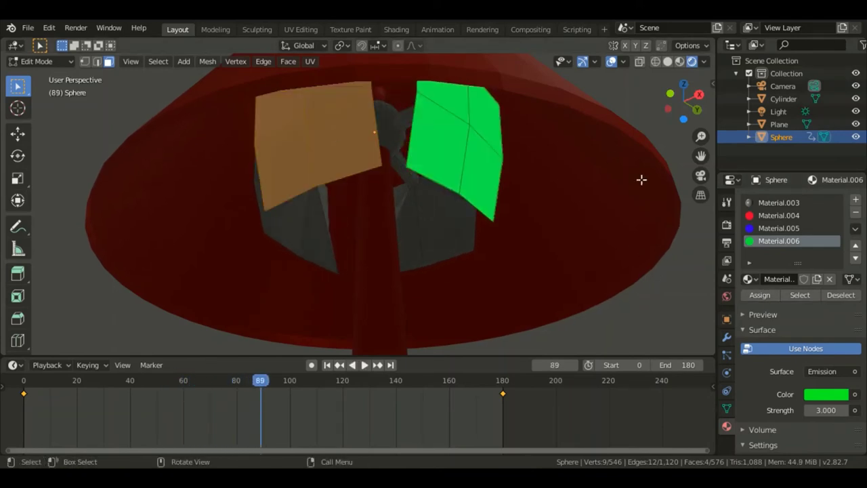
{"action": "left_click", "coordinate": [856, 199]}
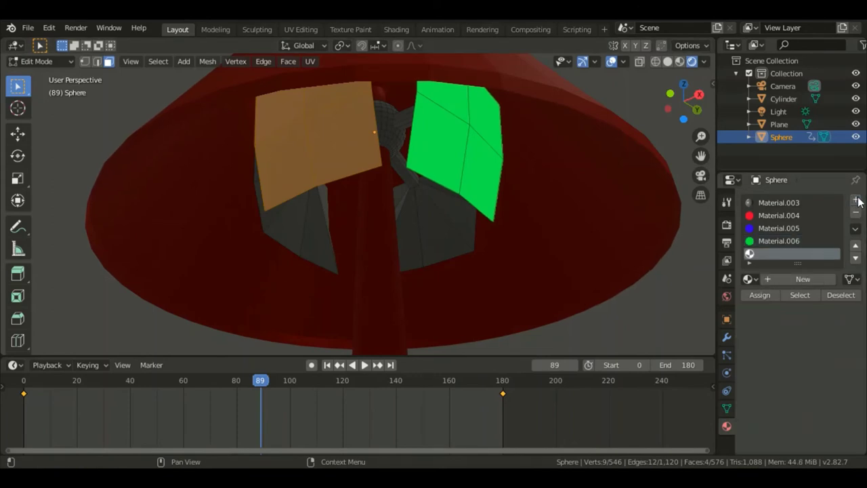
{"action": "left_click", "coordinate": [804, 279]}
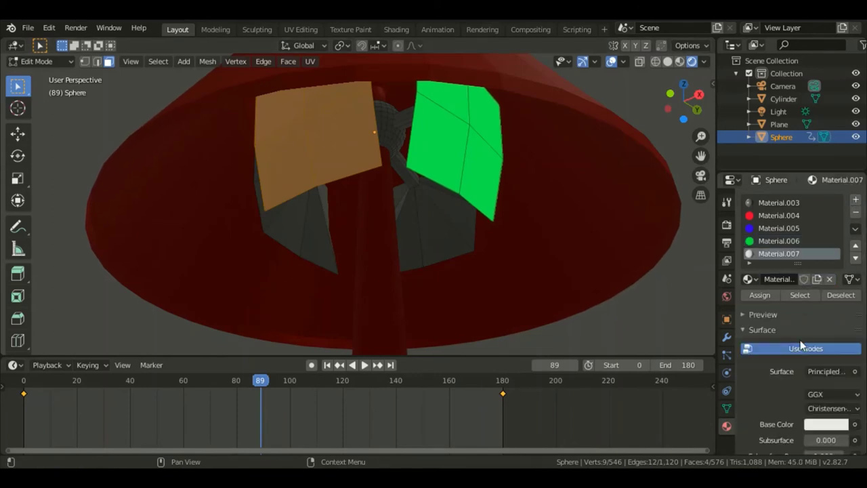
{"action": "scroll", "coordinate": [801, 345], "scroll_direction": "down", "scroll_amount": 3}
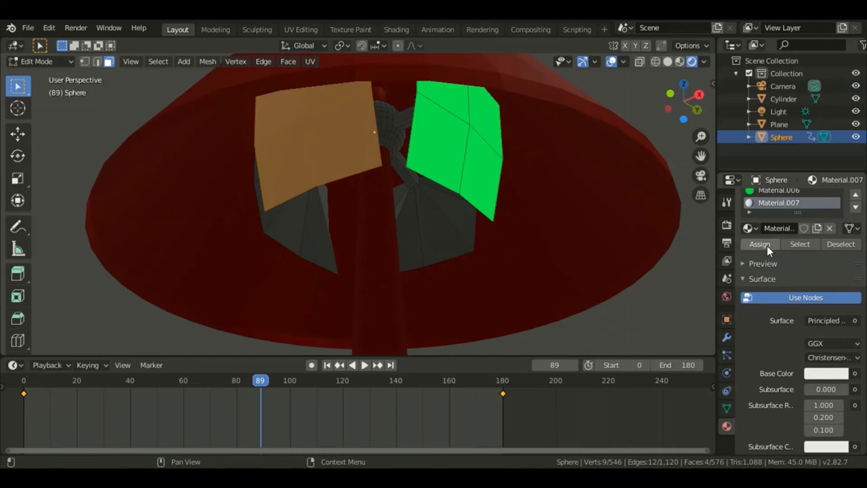
{"action": "left_click", "coordinate": [767, 245]}
Make the fifth material a magenta Emission shader with hue 0.830, saturation 1 and strength 3
{"action": "scroll", "coordinate": [813, 305], "scroll_direction": "down", "scroll_amount": 1}
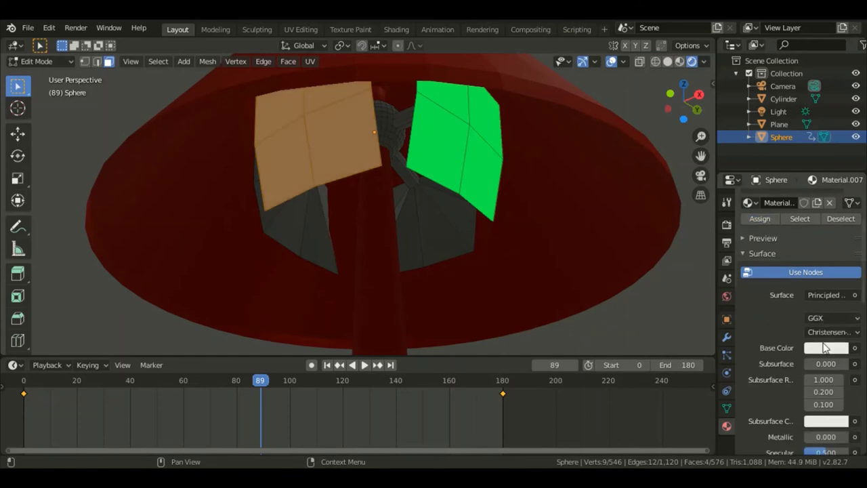
{"action": "left_click", "coordinate": [836, 295]}
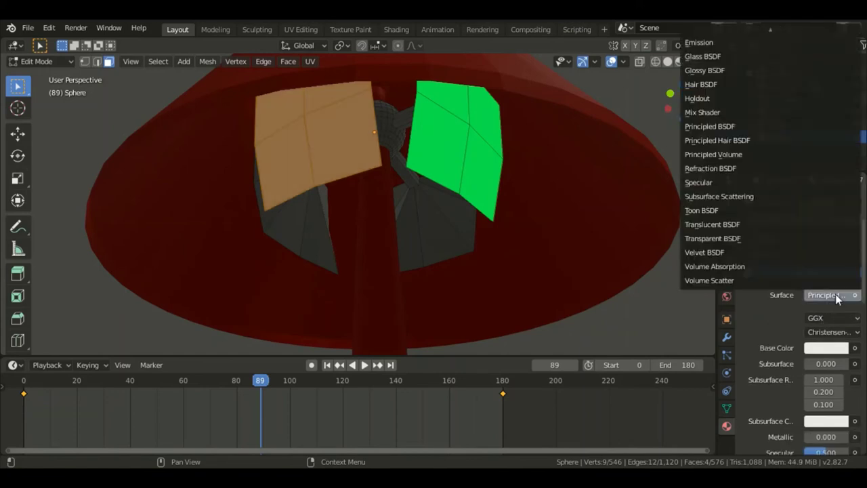
{"action": "left_click", "coordinate": [704, 41]}
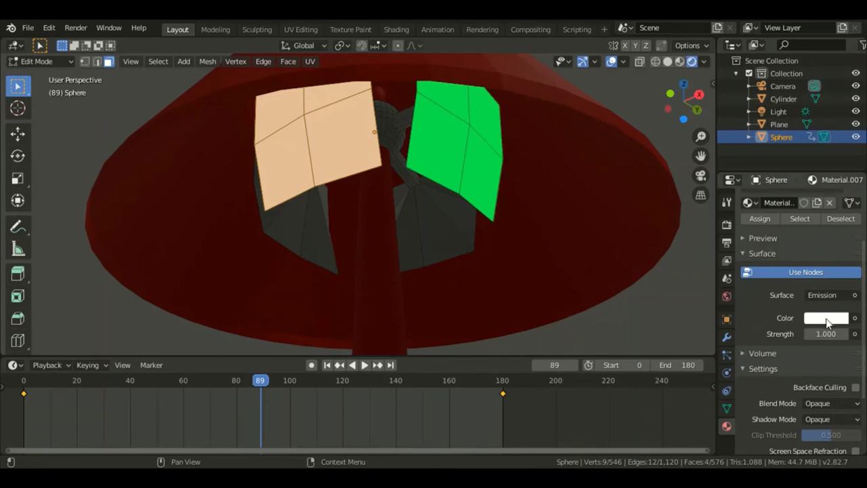
{"action": "left_click", "coordinate": [827, 321]}
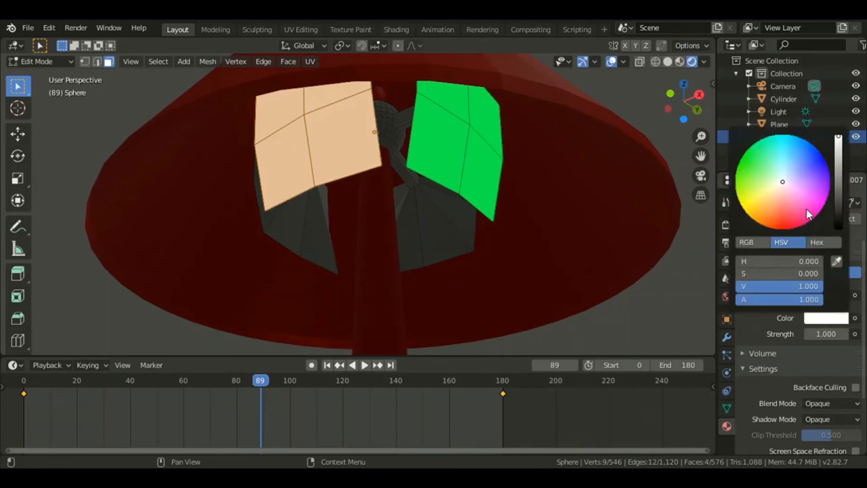
{"action": "left_click_drag", "start_coordinate": [807, 209], "coordinate": [824, 204]}
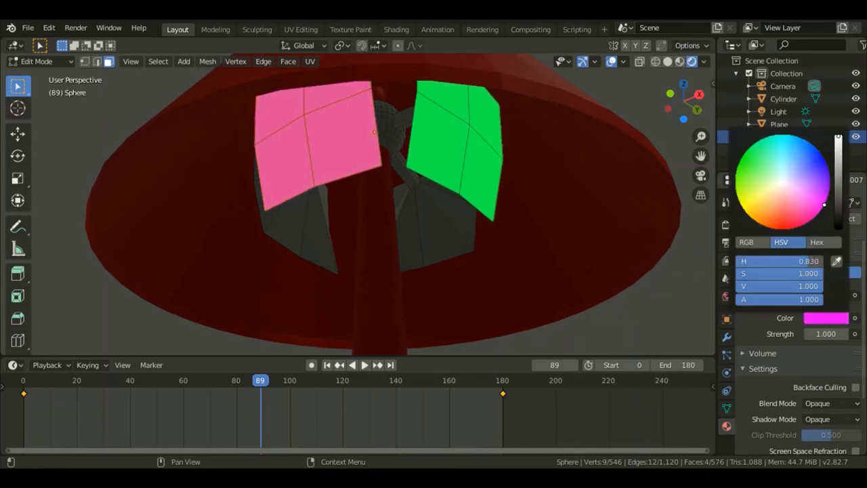
{"action": "left_click", "coordinate": [834, 334]}
{"action": "type", "text": "3"}
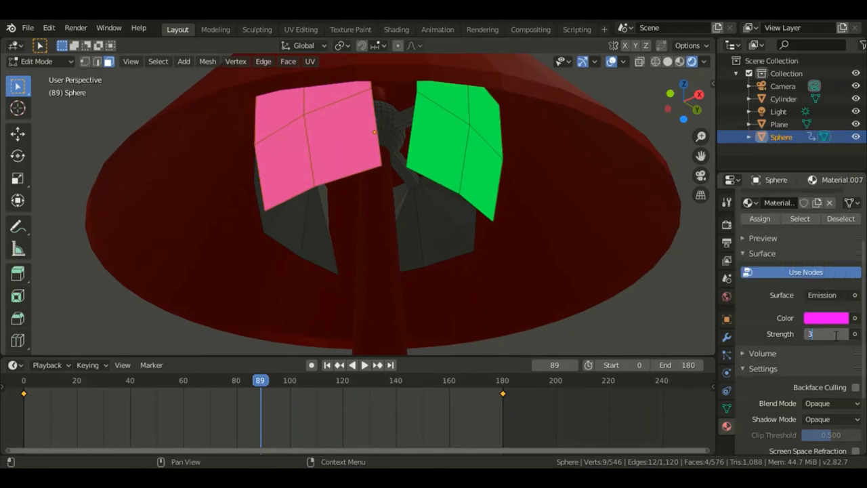
{"action": "left_click", "coordinate": [591, 302]}
Play the animation through to frame 180 to check the colored panels as the sphere spins
{"action": "key", "text": "space"}
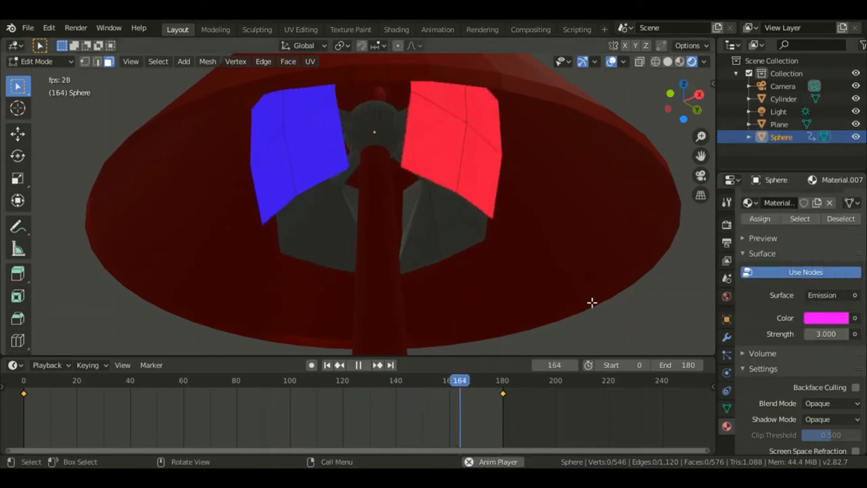
{"action": "key", "text": "space"}
{"action": "scroll", "coordinate": [592, 303], "scroll_direction": "down", "scroll_amount": 5}
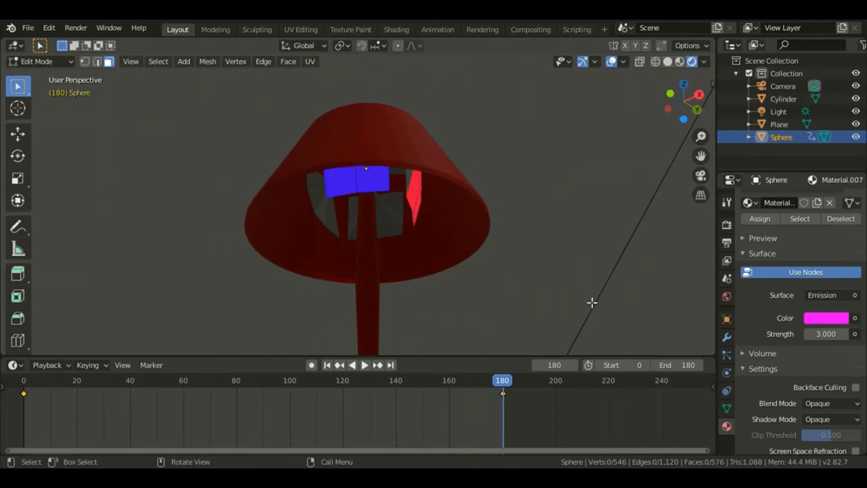
Switch from editing the sphere to the lamp cylinder and select the face loop around the lampshade
{"action": "key", "text": "Tab"}
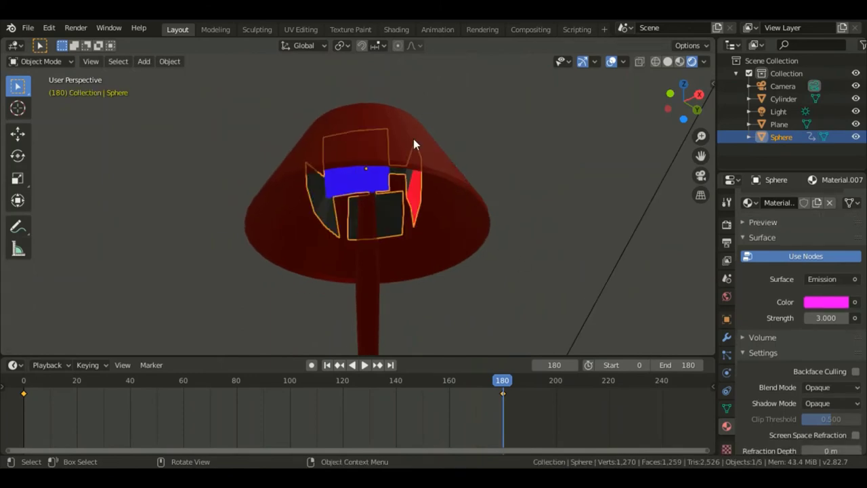
{"action": "left_click", "coordinate": [414, 140]}
{"action": "key", "text": "Tab"}
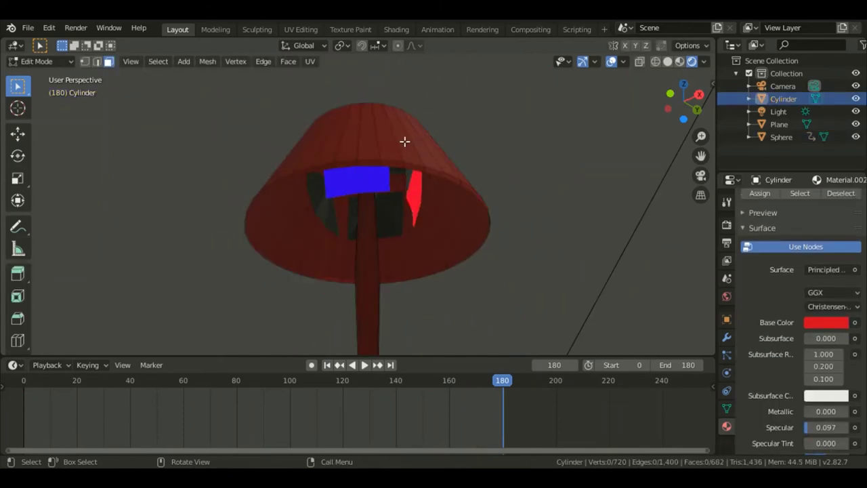
{"action": "left_click", "coordinate": [406, 141]}
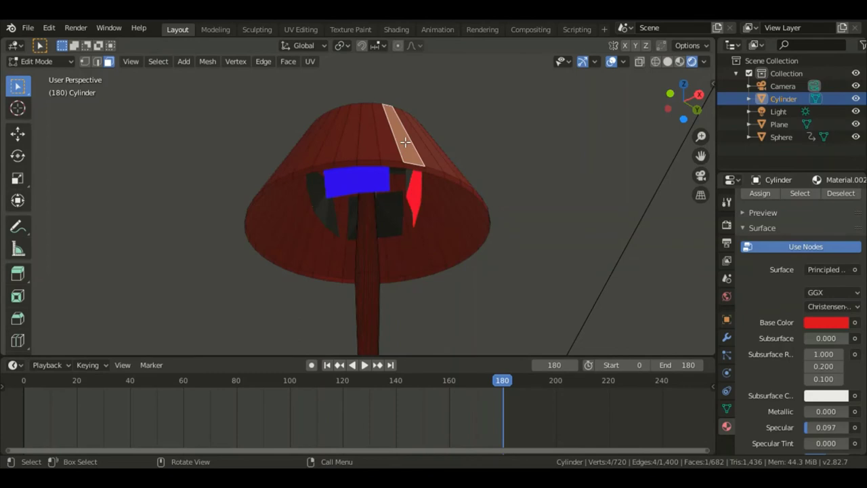
{"action": "left_click", "coordinate": [405, 141], "text": "alt"}
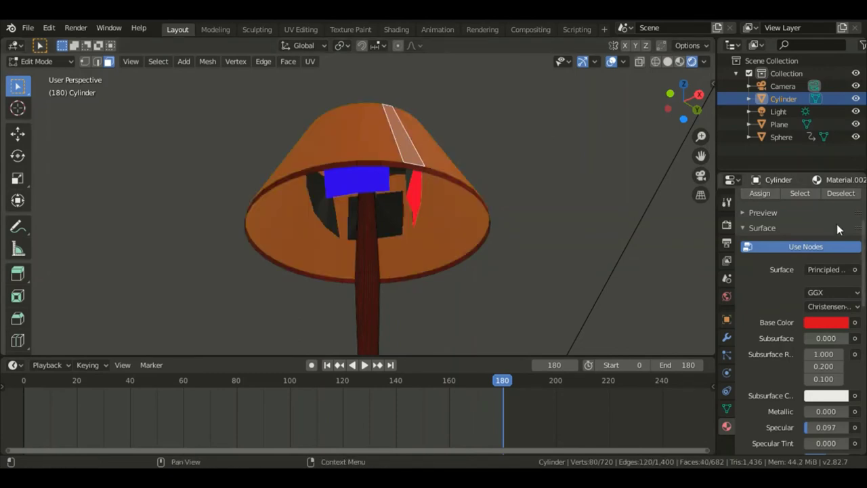
Add a new material in the cylinder's second slot with base color hue 0.039, saturation 0.110 and value 0.773
{"action": "scroll", "coordinate": [837, 224], "scroll_direction": "up", "scroll_amount": 3}
{"action": "left_click", "coordinate": [856, 202]}
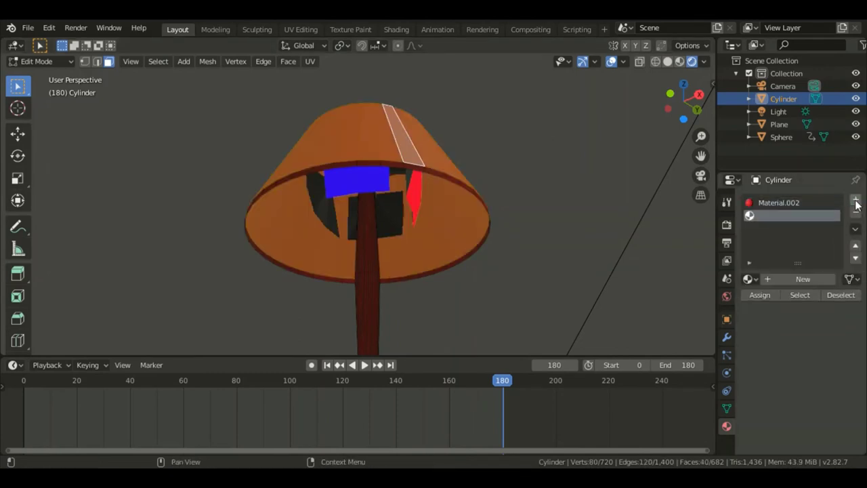
{"action": "left_click", "coordinate": [808, 279]}
{"action": "scroll", "coordinate": [809, 351], "scroll_direction": "down", "scroll_amount": 5}
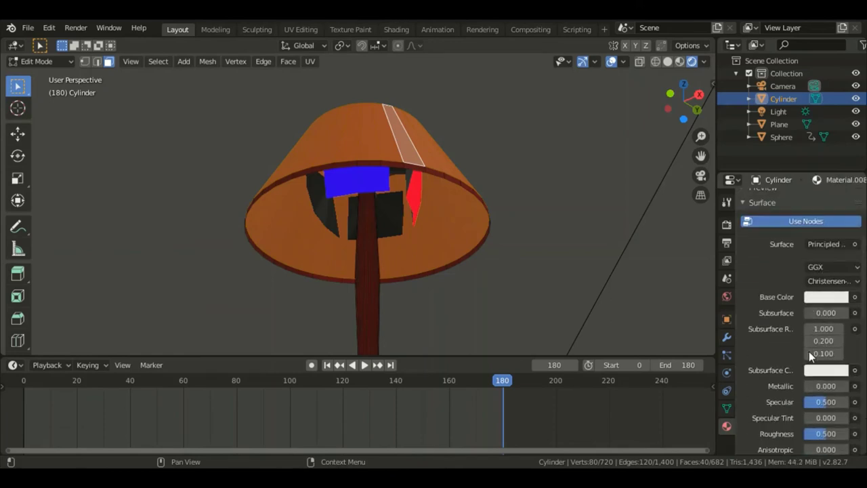
{"action": "left_click", "coordinate": [826, 298]}
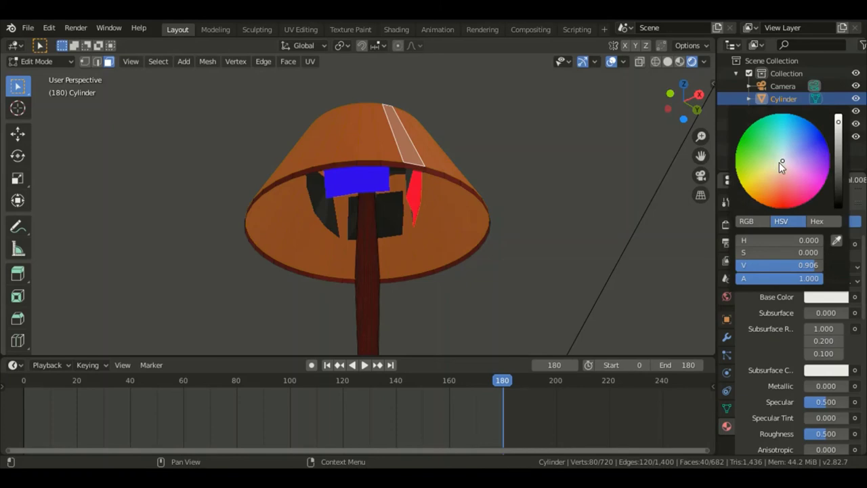
{"action": "left_click_drag", "start_coordinate": [779, 162], "coordinate": [782, 167]}
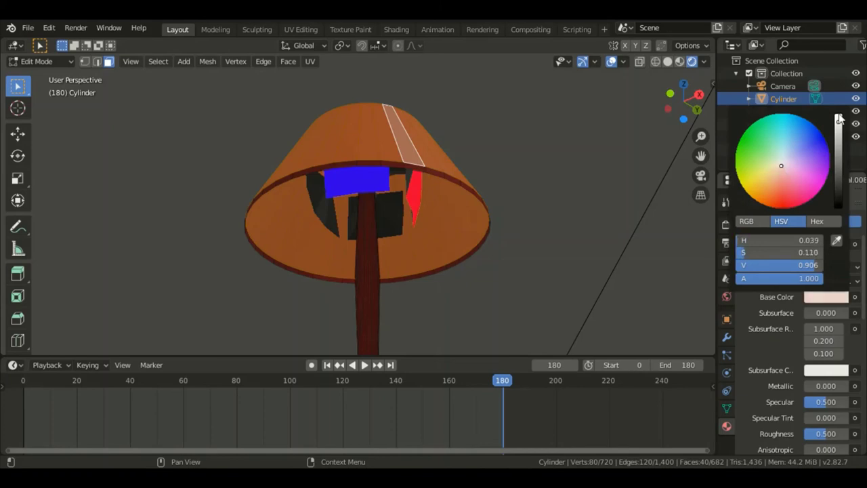
{"action": "left_click_drag", "start_coordinate": [839, 121], "coordinate": [839, 135]}
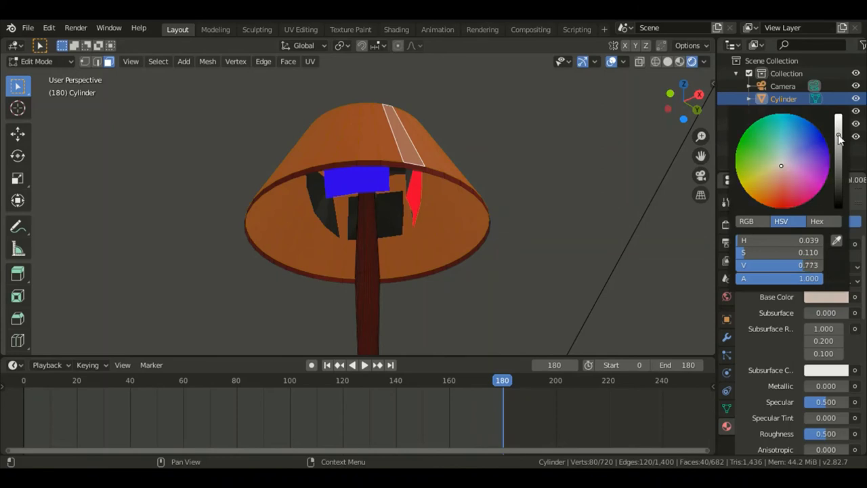
{"action": "scroll", "coordinate": [840, 320], "scroll_direction": "down", "scroll_amount": 3}
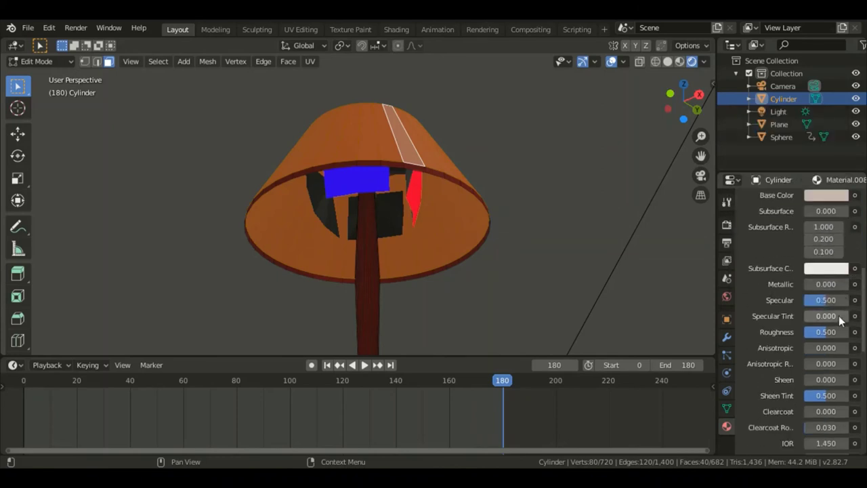
{"action": "scroll", "coordinate": [839, 315], "scroll_direction": "down", "scroll_amount": 2}
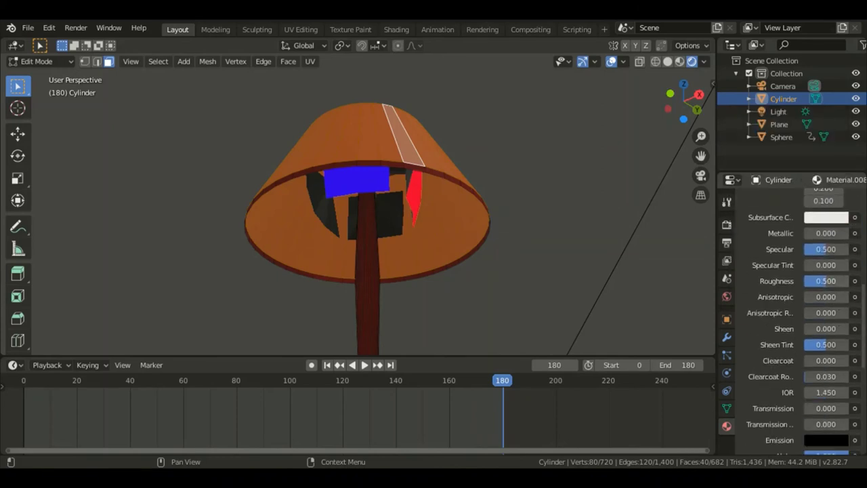
Set the new lampshade material's roughness to 0.153 and its blend mode to Alpha Blend
{"action": "left_click_drag", "start_coordinate": [828, 279], "coordinate": [822, 280]}
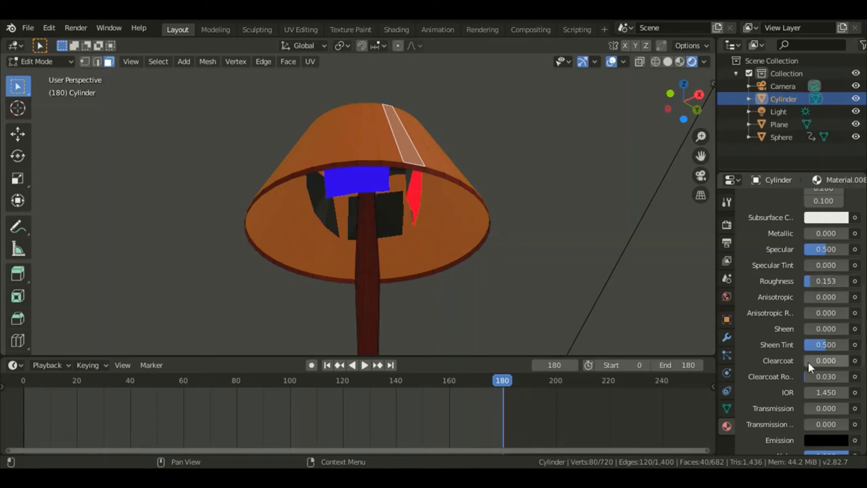
{"action": "scroll", "coordinate": [808, 362], "scroll_direction": "down", "scroll_amount": 4}
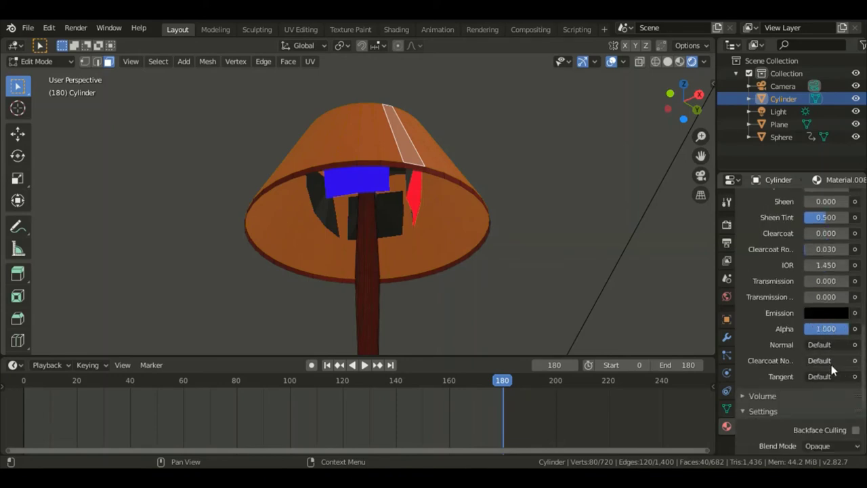
{"action": "left_click", "coordinate": [839, 448]}
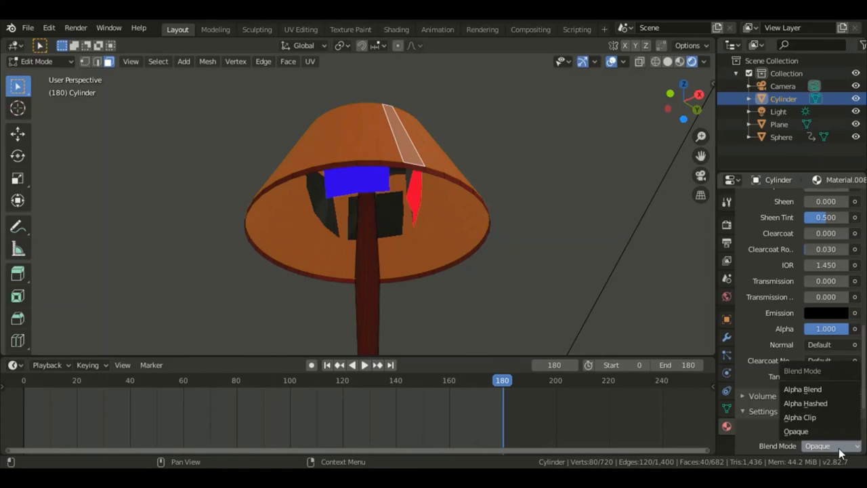
{"action": "left_click", "coordinate": [838, 391]}
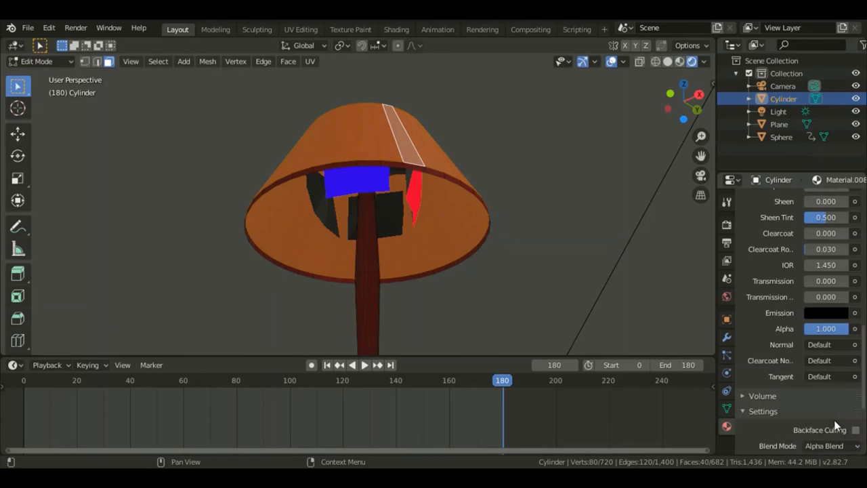
Set the lampshade material's shadow mode to Alpha Clip and enable Screen Space Refraction
{"action": "scroll", "coordinate": [837, 425], "scroll_direction": "down", "scroll_amount": 5}
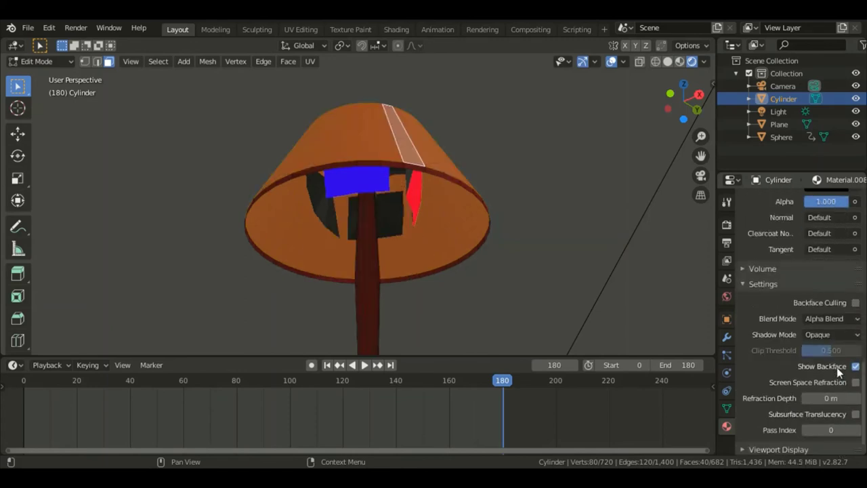
{"action": "left_click", "coordinate": [844, 334]}
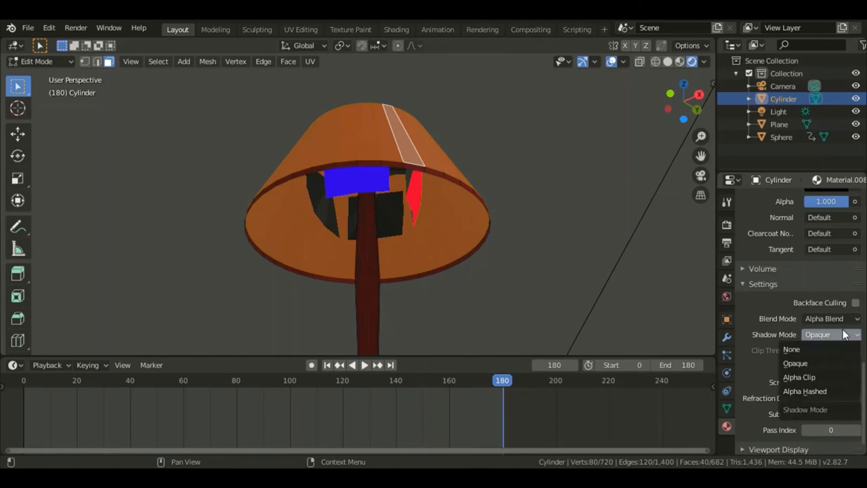
{"action": "left_click", "coordinate": [815, 376]}
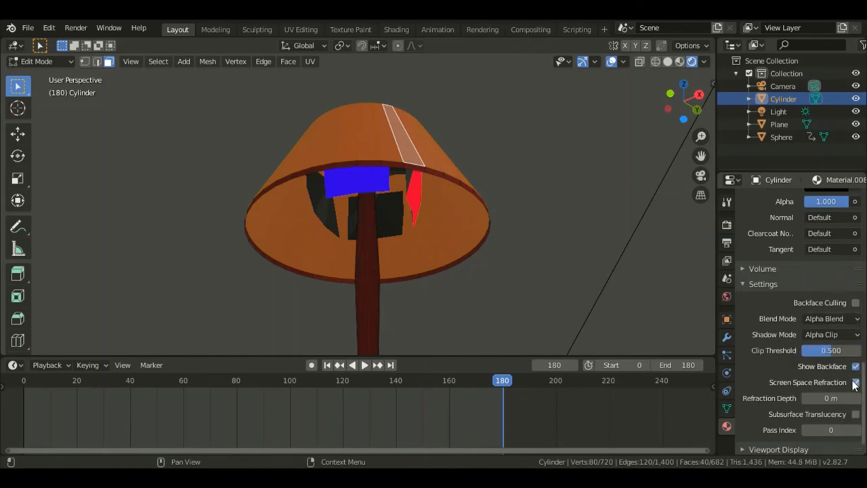
Lower the material's alpha to 0.486, assign it to the selected lampshade faces and clear the selection
{"action": "scroll", "coordinate": [807, 267], "scroll_direction": "up", "scroll_amount": 1}
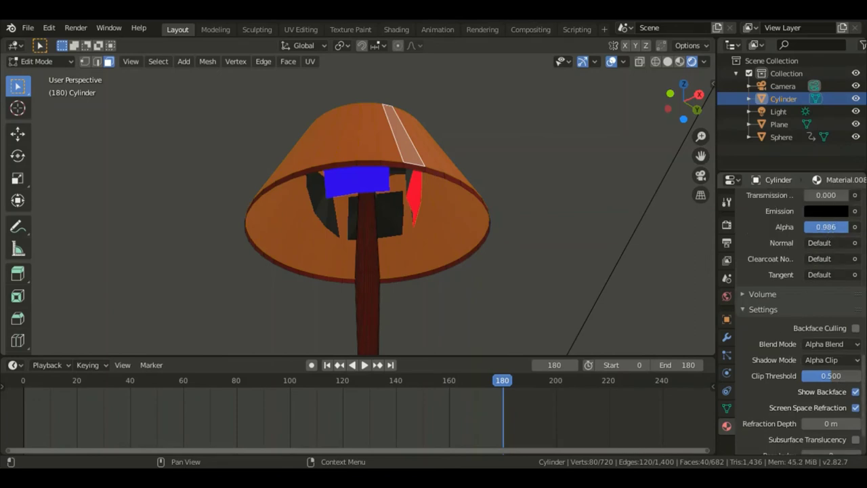
{"action": "scroll", "coordinate": [770, 252], "scroll_direction": "up", "scroll_amount": 20}
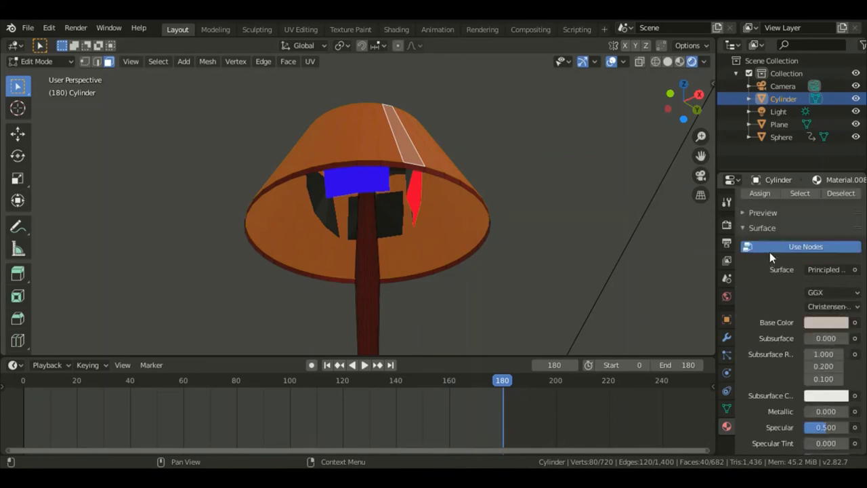
{"action": "left_click", "coordinate": [760, 294]}
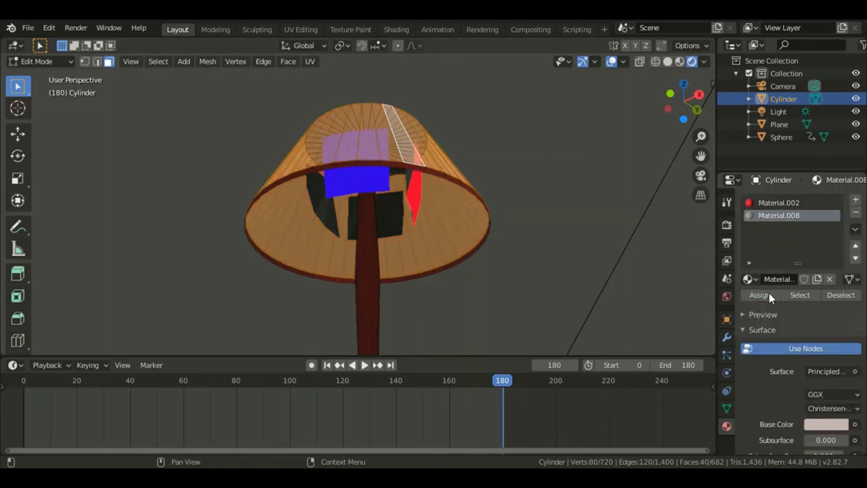
{"action": "key", "text": "alt+a"}
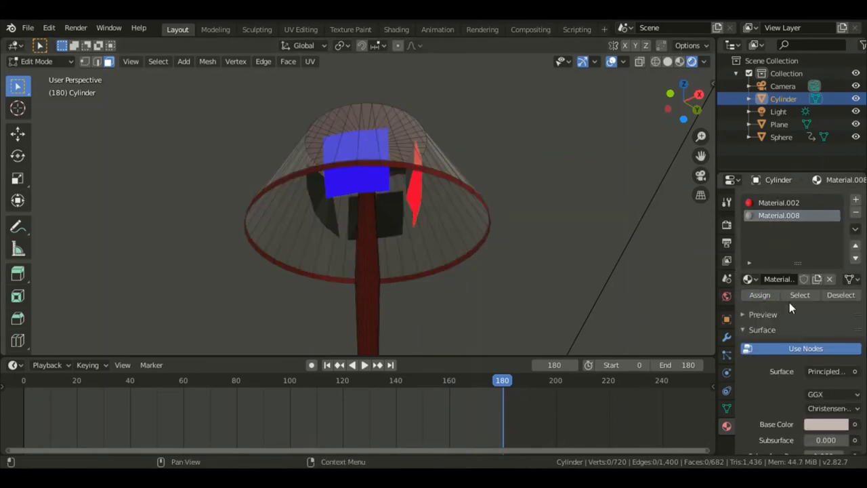
Select the ring of faces on top of the lampshade and assign the translucent second-slot material to it
{"action": "scroll", "coordinate": [790, 302], "scroll_direction": "down", "scroll_amount": 5}
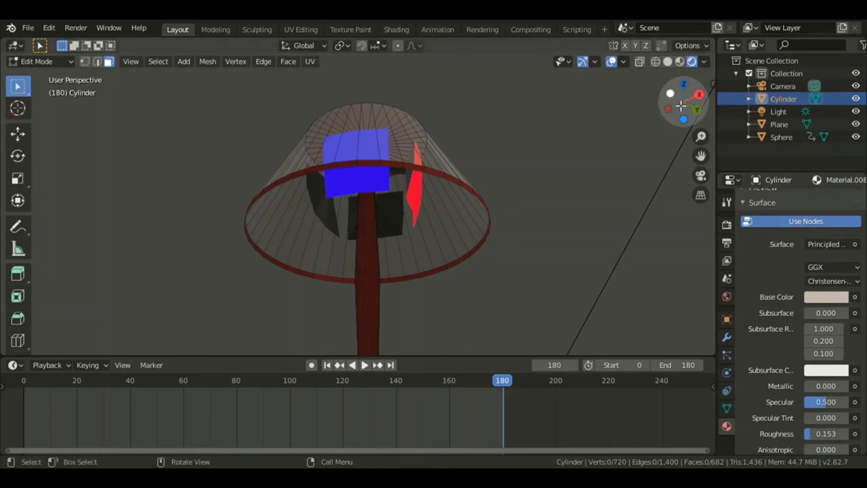
{"action": "left_click_drag", "start_coordinate": [686, 95], "coordinate": [650, 202]}
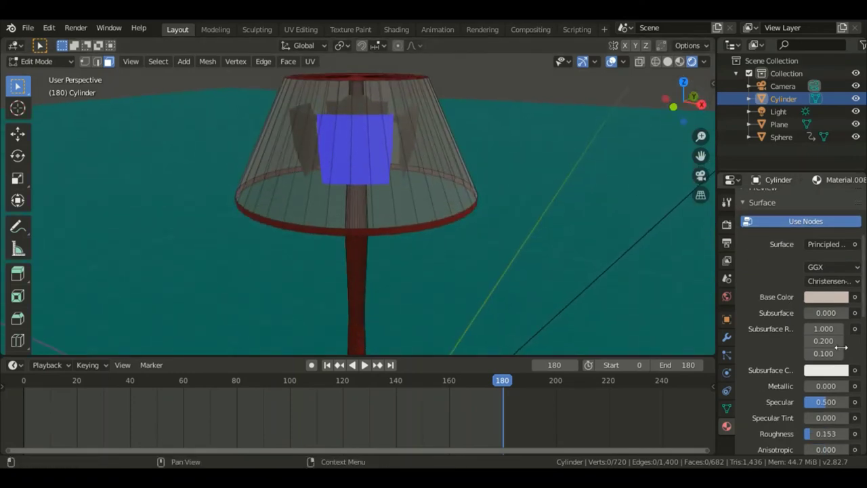
{"action": "scroll", "coordinate": [834, 345], "scroll_direction": "down", "scroll_amount": 5}
{"action": "scroll", "coordinate": [818, 353], "scroll_direction": "down", "scroll_amount": 8}
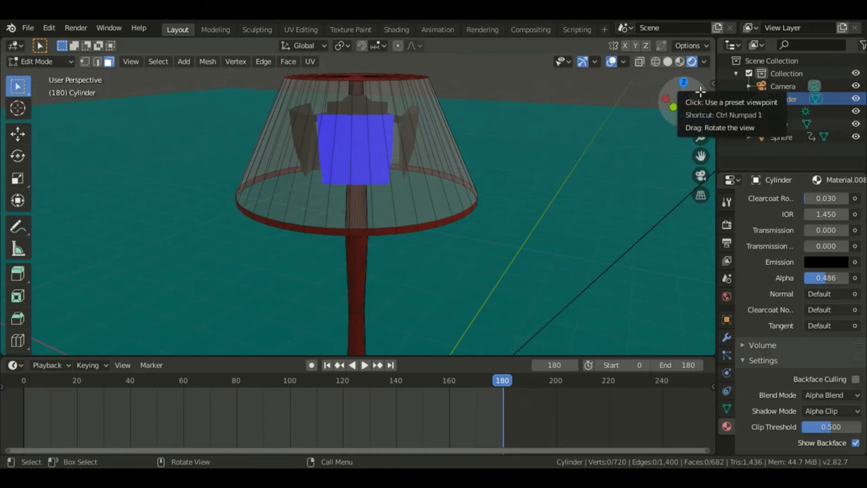
{"action": "left_click_drag", "start_coordinate": [683, 94], "coordinate": [682, 119]}
{"action": "left_click", "coordinate": [377, 91]}
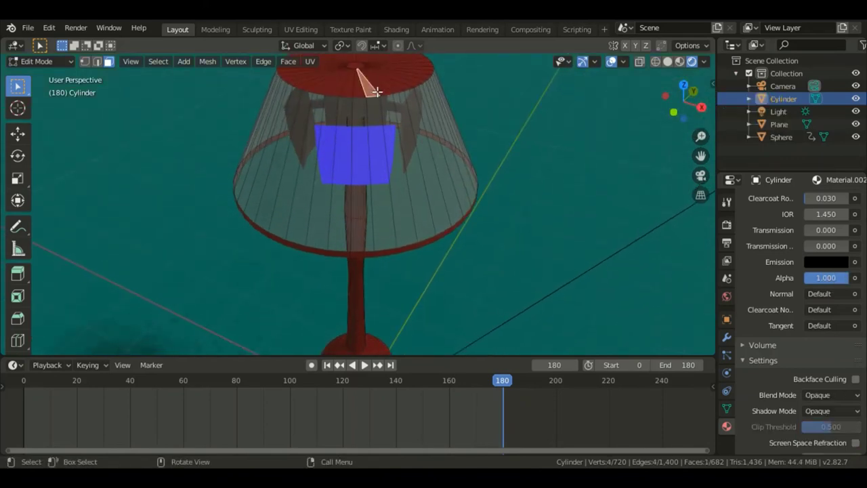
{"action": "left_click", "coordinate": [375, 85], "text": "alt"}
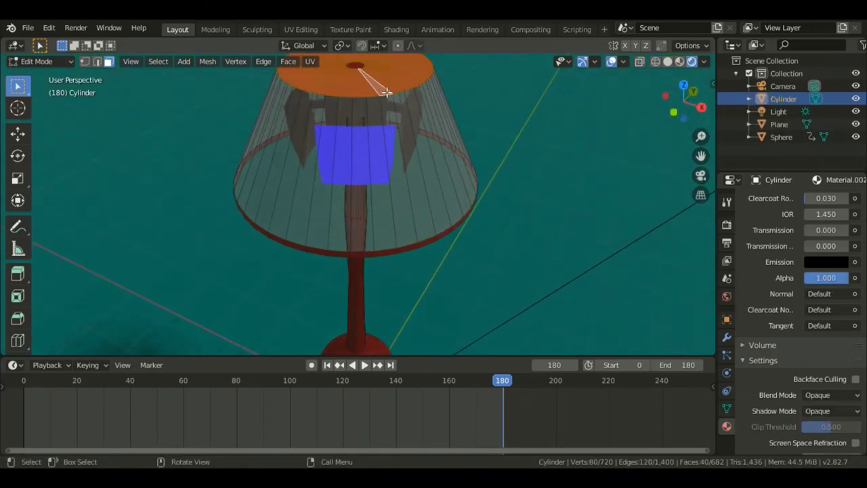
{"action": "scroll", "coordinate": [814, 260], "scroll_direction": "up", "scroll_amount": 10}
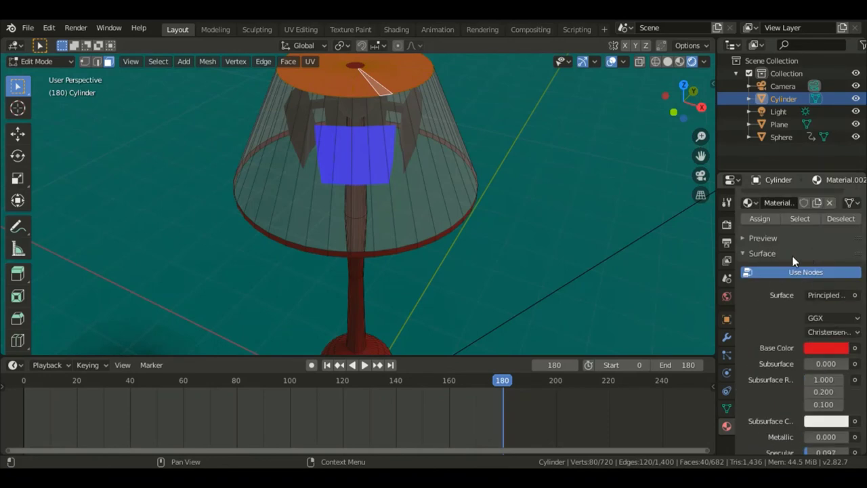
{"action": "scroll", "coordinate": [801, 280], "scroll_direction": "up", "scroll_amount": 3}
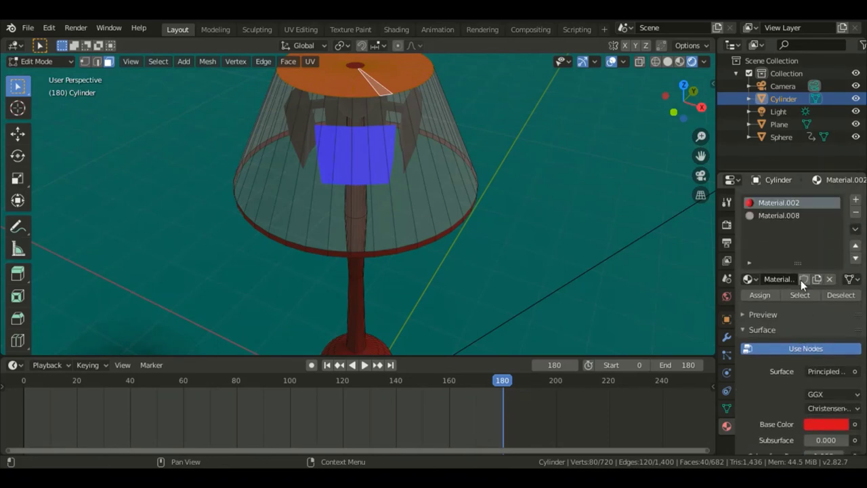
{"action": "left_click", "coordinate": [793, 217]}
{"action": "left_click", "coordinate": [765, 296]}
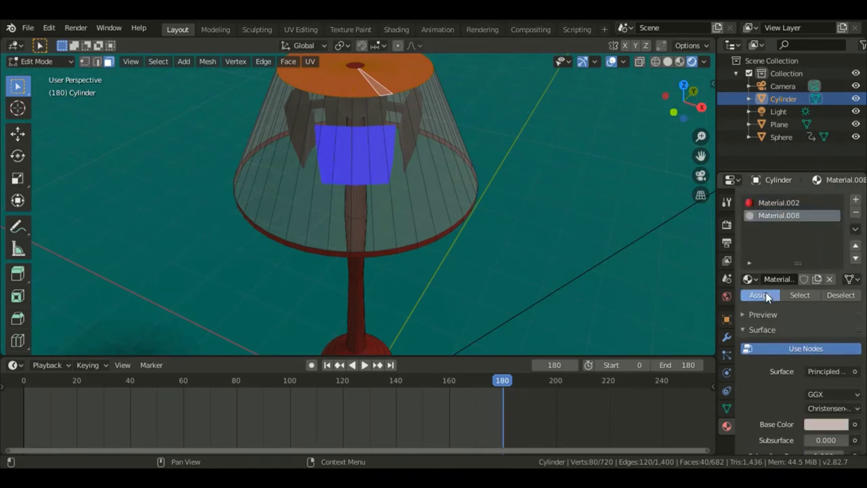
Look at the whole lamp through the camera and play the animation
{"action": "scroll", "coordinate": [647, 286], "scroll_direction": "down", "scroll_amount": 6}
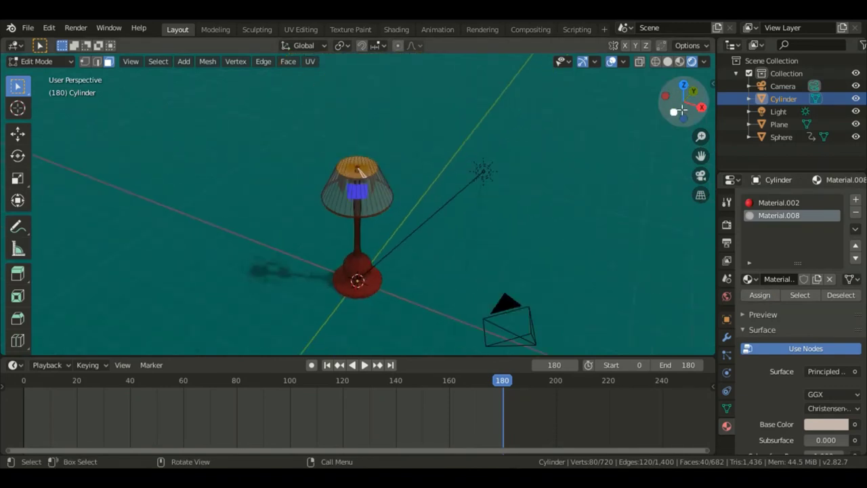
{"action": "left_click_drag", "start_coordinate": [684, 101], "coordinate": [687, 80]}
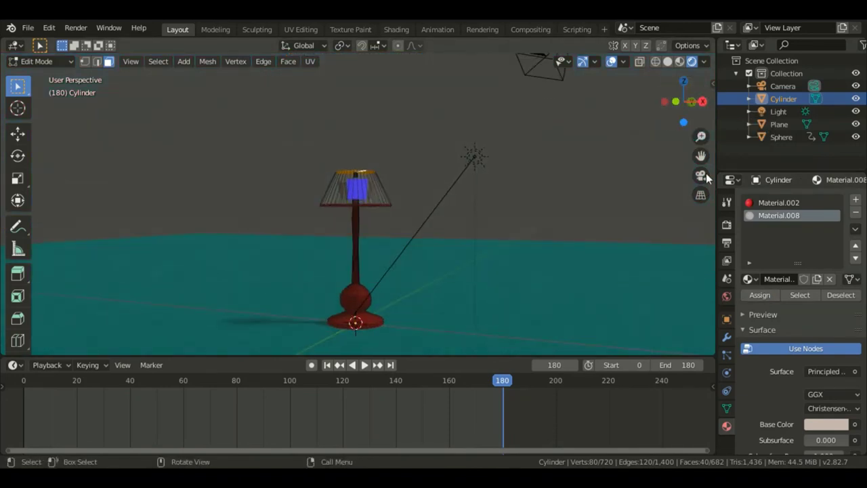
{"action": "left_click", "coordinate": [702, 176]}
{"action": "scroll", "coordinate": [571, 257], "scroll_direction": "down", "scroll_amount": 4}
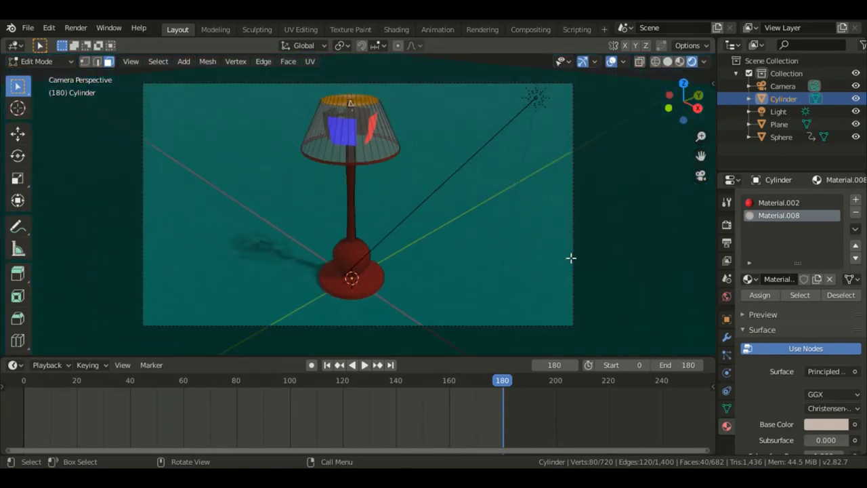
{"action": "scroll", "coordinate": [571, 257], "scroll_direction": "up", "scroll_amount": 1}
{"action": "key", "text": "space"}
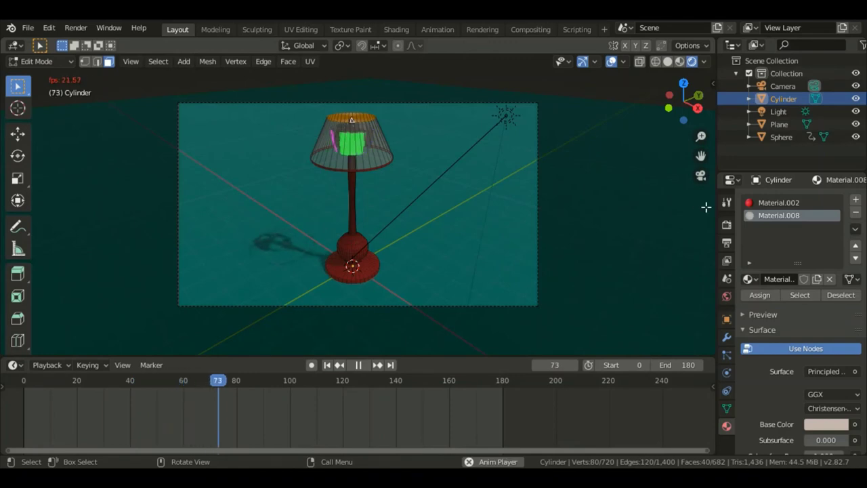
Enable Bloom in the Eevee render settings and try Ambient Occlusion on and off
{"action": "left_click", "coordinate": [727, 226]}
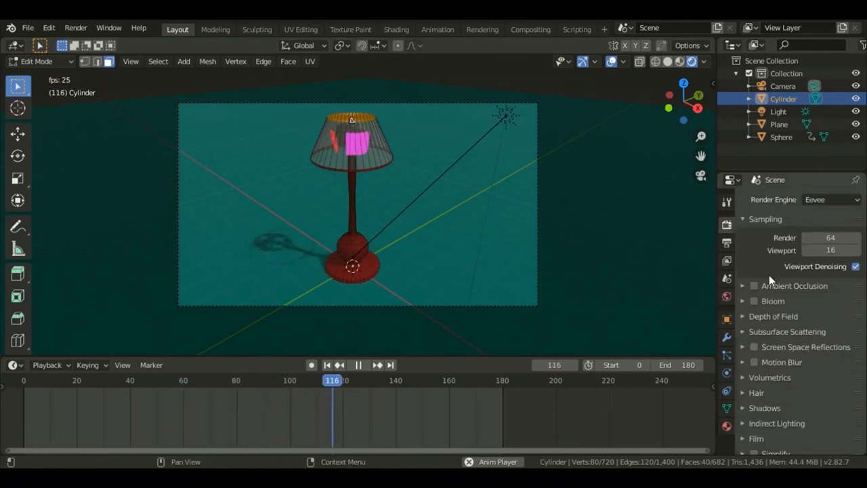
{"action": "left_click", "coordinate": [755, 301]}
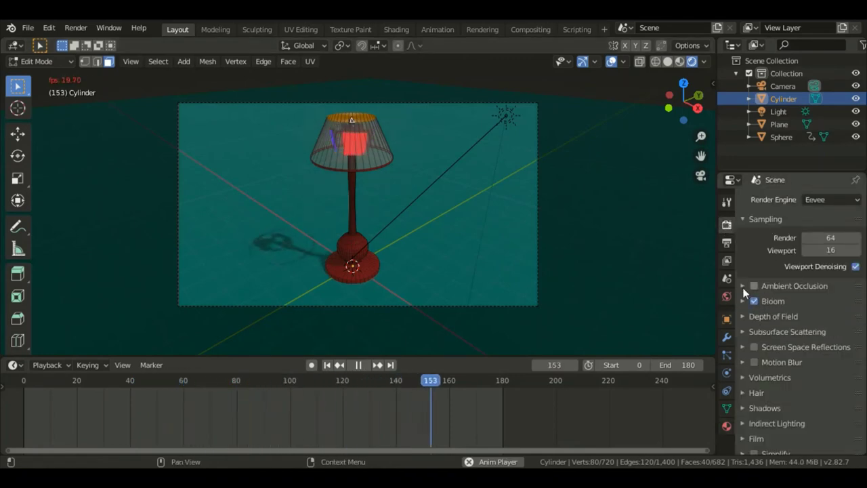
{"action": "left_click", "coordinate": [754, 285]}
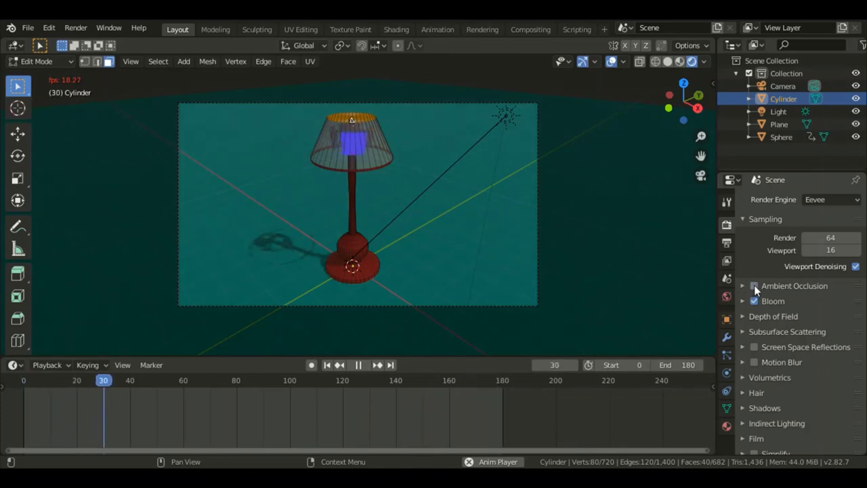
{"action": "left_click", "coordinate": [754, 286]}
{"action": "scroll", "coordinate": [637, 241], "scroll_direction": "down", "scroll_amount": 1}
{"action": "scroll", "coordinate": [637, 242], "scroll_direction": "up", "scroll_amount": 2}
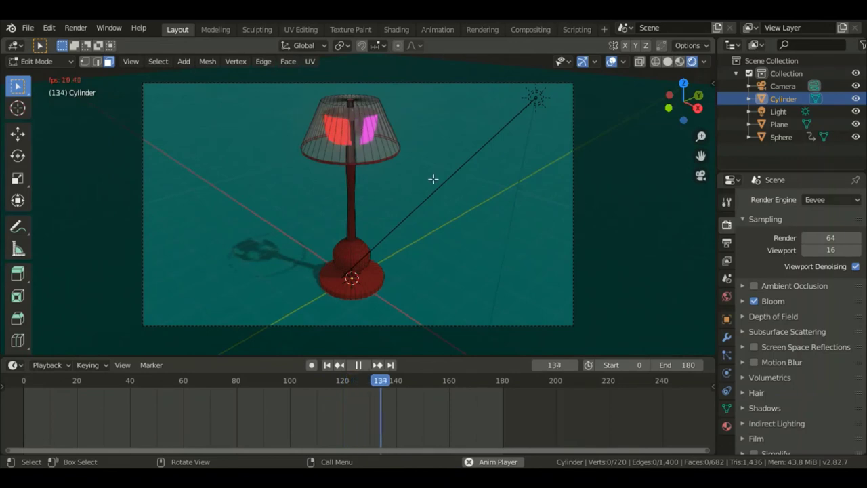
Select a lampshade side face, lower its material's alpha to 0.306 and stop the animation playback
{"action": "left_click", "coordinate": [379, 129]}
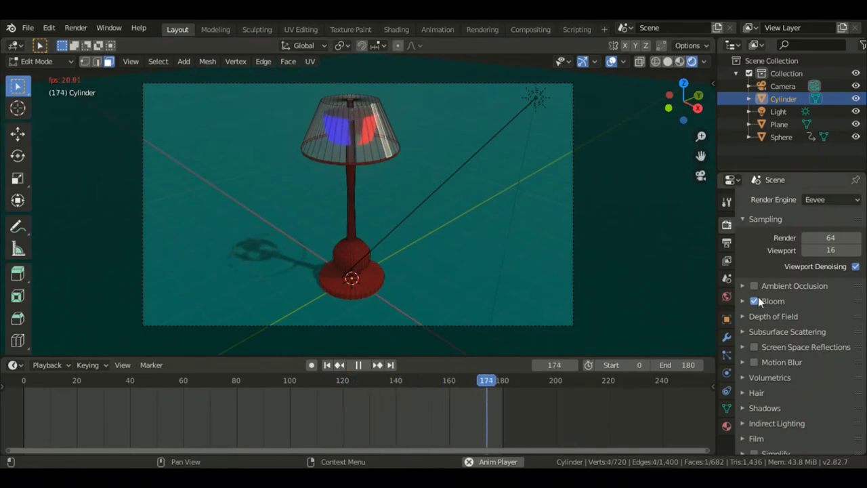
{"action": "scroll", "coordinate": [758, 296], "scroll_direction": "down", "scroll_amount": 2}
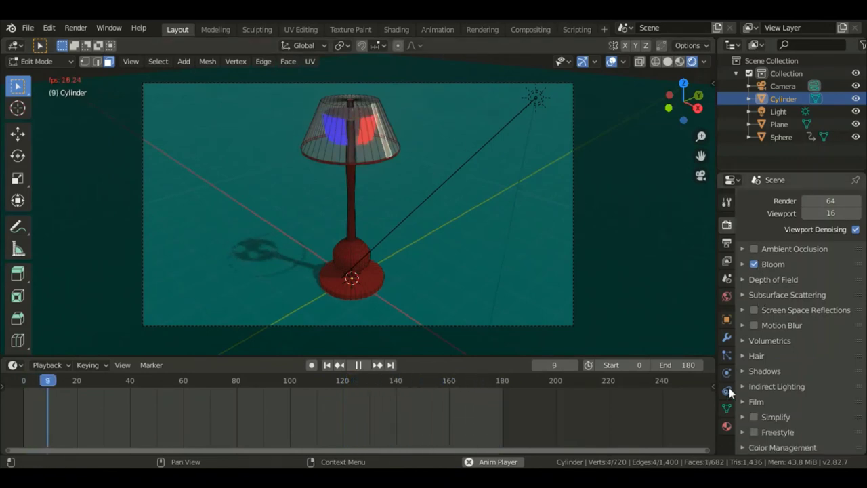
{"action": "left_click", "coordinate": [727, 426]}
{"action": "scroll", "coordinate": [793, 318], "scroll_direction": "down", "scroll_amount": 8}
{"action": "scroll", "coordinate": [793, 318], "scroll_direction": "down", "scroll_amount": 6}
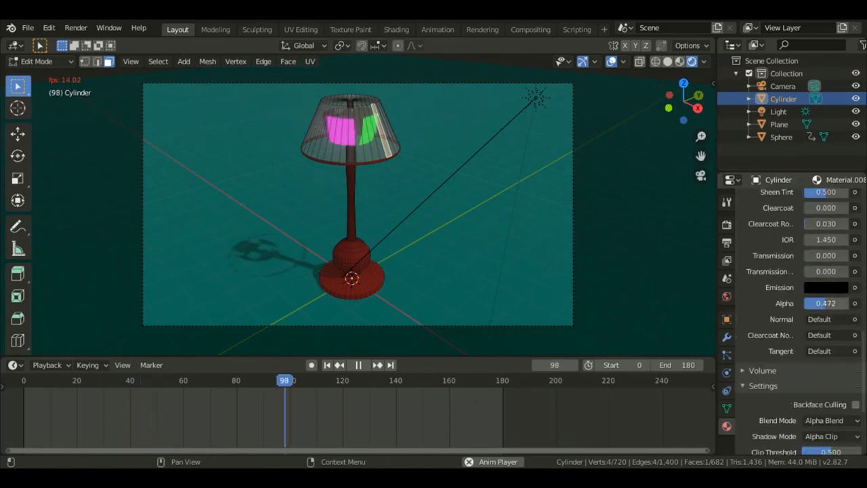
{"action": "left_click_drag", "start_coordinate": [810, 303], "coordinate": [817, 303]}
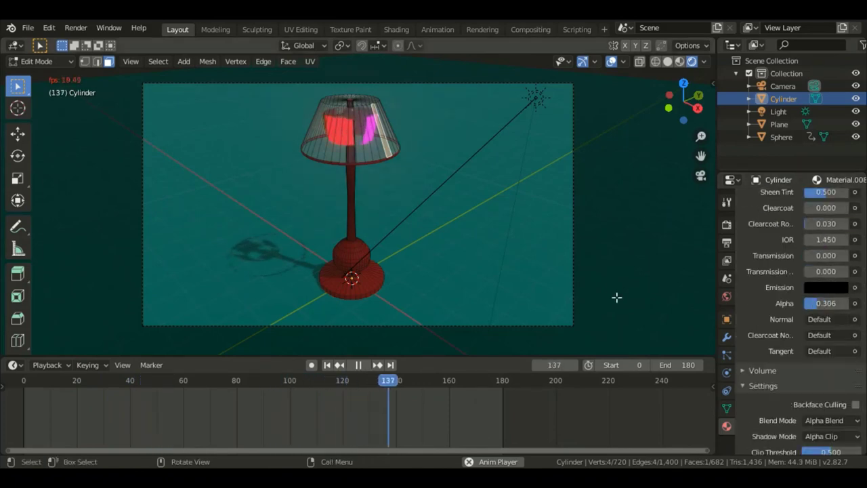
{"action": "key", "text": "Escape"}
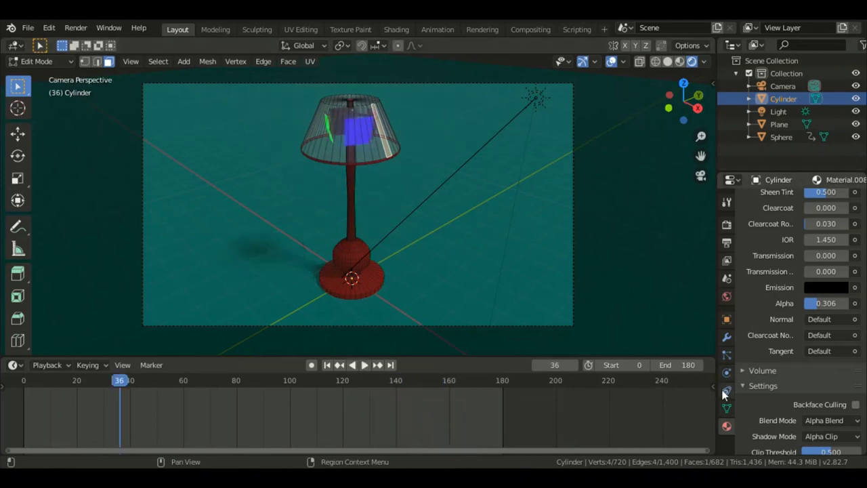
Set a custom frame rate of 12 FPS in the scene's output properties
{"action": "left_click", "coordinate": [727, 243]}
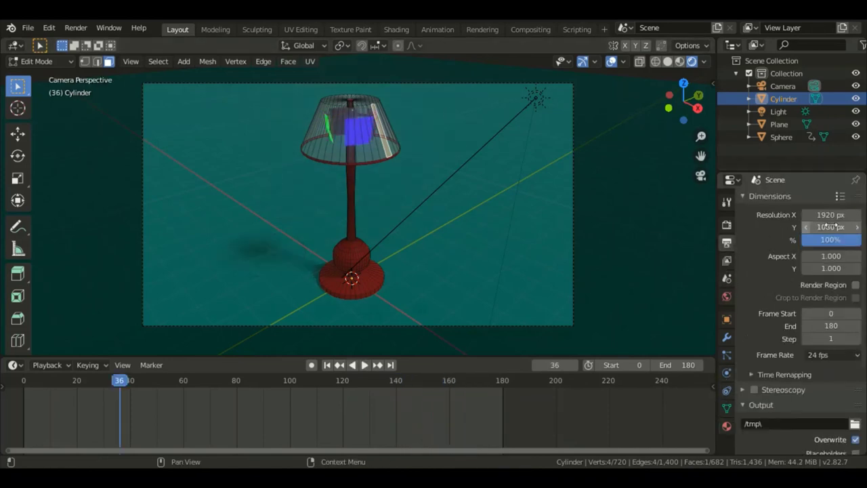
{"action": "scroll", "coordinate": [826, 347], "scroll_direction": "down", "scroll_amount": 2}
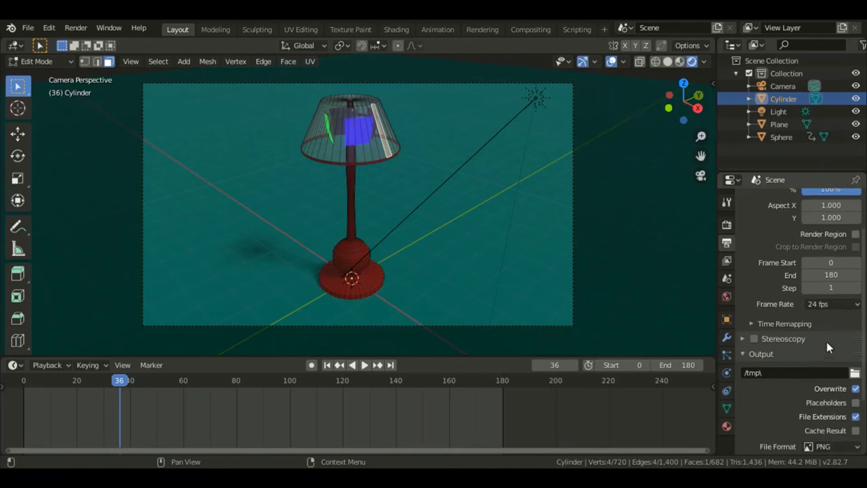
{"action": "left_click", "coordinate": [830, 305]}
{"action": "left_click", "coordinate": [838, 437]}
{"action": "left_click", "coordinate": [843, 305]}
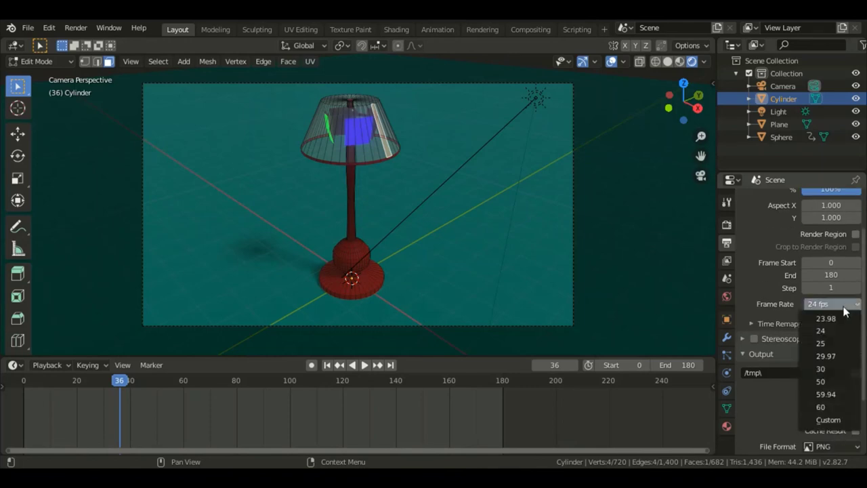
{"action": "left_click", "coordinate": [828, 420]}
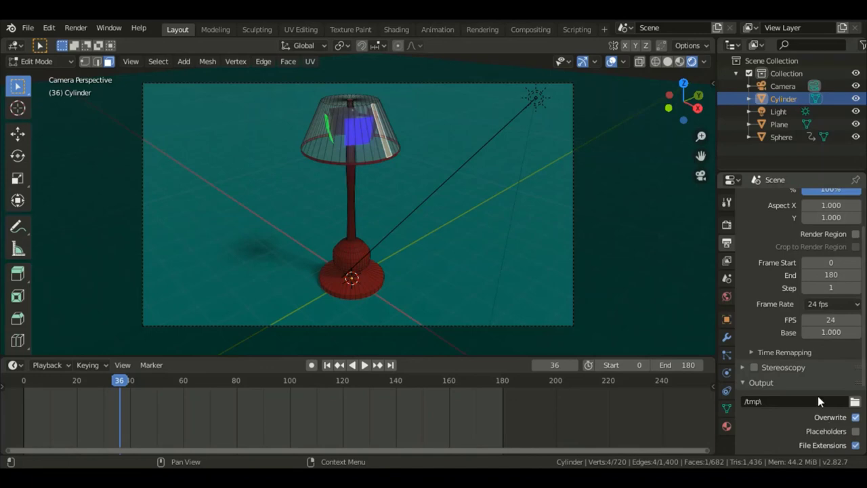
{"action": "left_click", "coordinate": [839, 319]}
{"action": "type", "text": "1"}
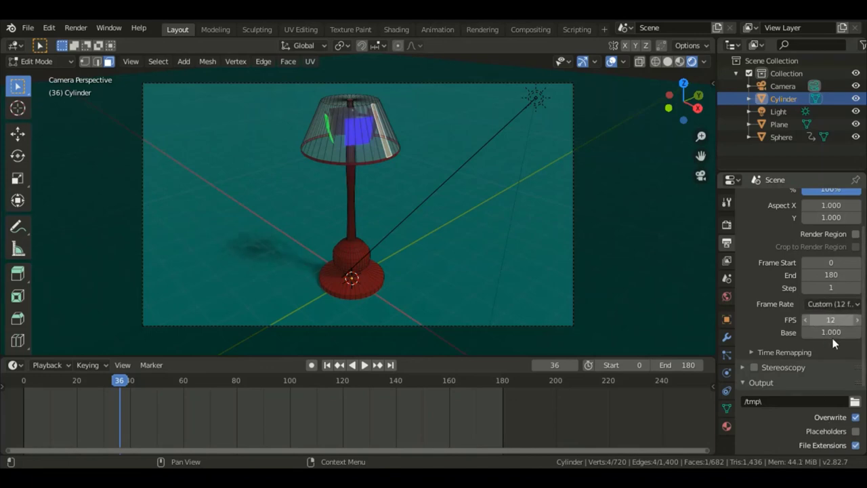
Enable Placeholders for the render output and set the file format to FFmpeg video
{"action": "scroll", "coordinate": [832, 370], "scroll_direction": "down", "scroll_amount": 3}
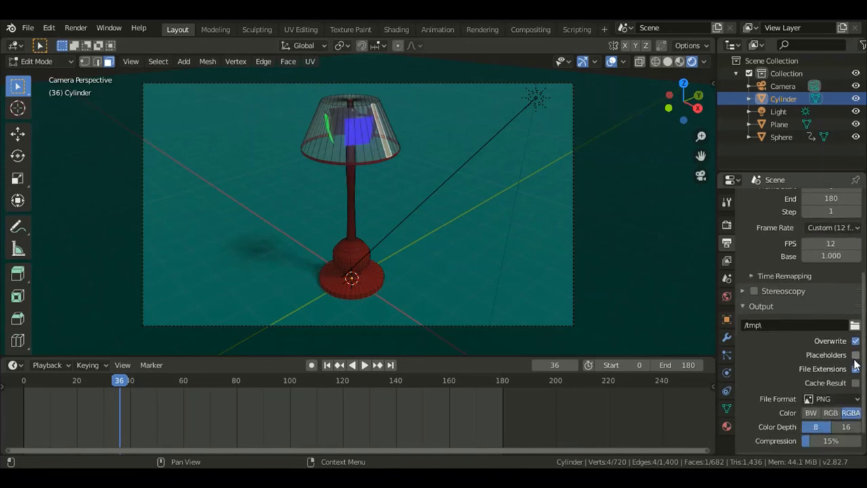
{"action": "left_click", "coordinate": [856, 355]}
{"action": "scroll", "coordinate": [857, 356], "scroll_direction": "down", "scroll_amount": 1}
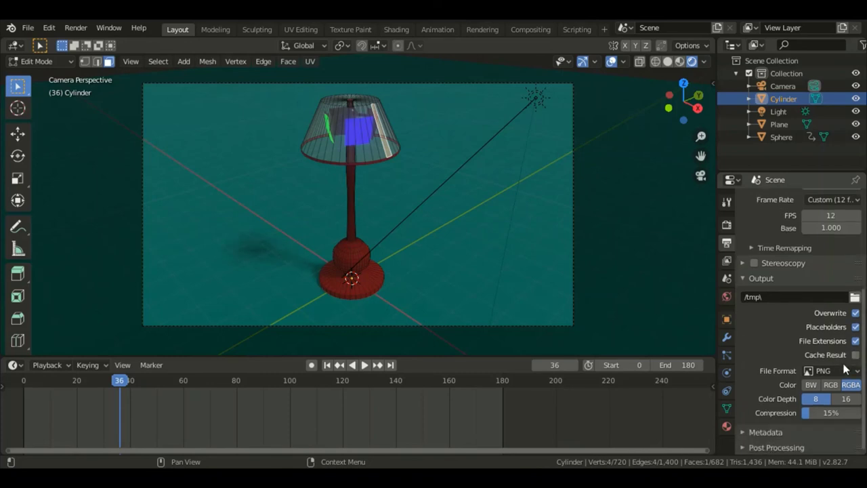
{"action": "left_click", "coordinate": [840, 370]}
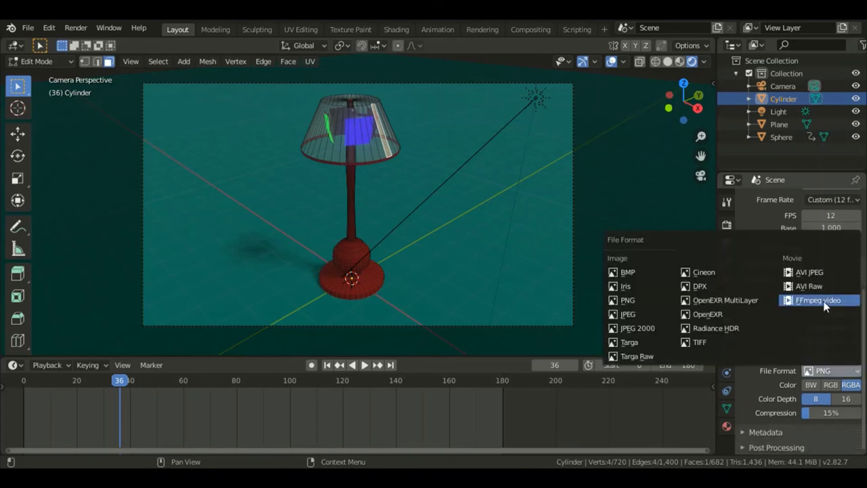
{"action": "left_click", "coordinate": [825, 302]}
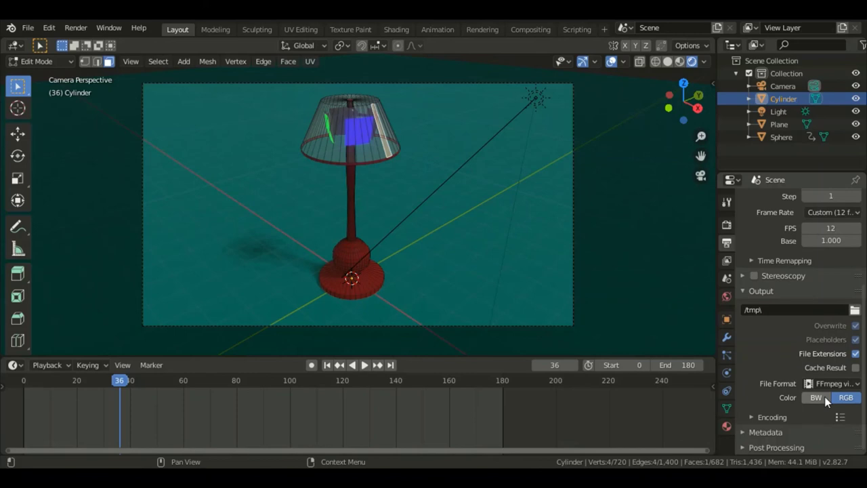
Expand the video encoding settings and set the container to MPEG-4
{"action": "left_click", "coordinate": [771, 418]}
{"action": "scroll", "coordinate": [802, 426], "scroll_direction": "down", "scroll_amount": 3}
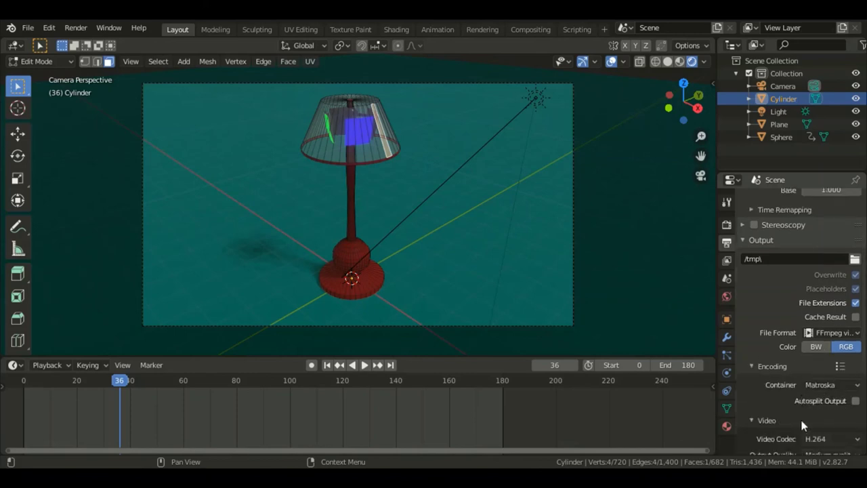
{"action": "scroll", "coordinate": [803, 426], "scroll_direction": "down", "scroll_amount": 5}
{"action": "left_click", "coordinate": [847, 258]}
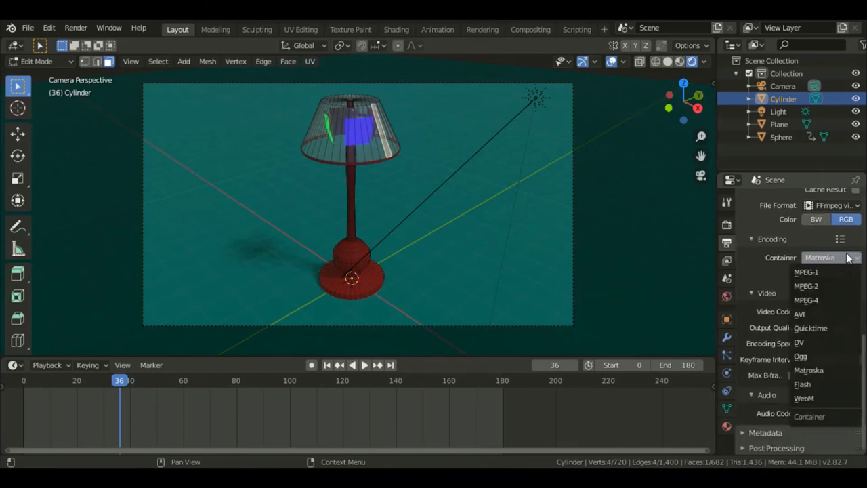
{"action": "left_click", "coordinate": [826, 300]}
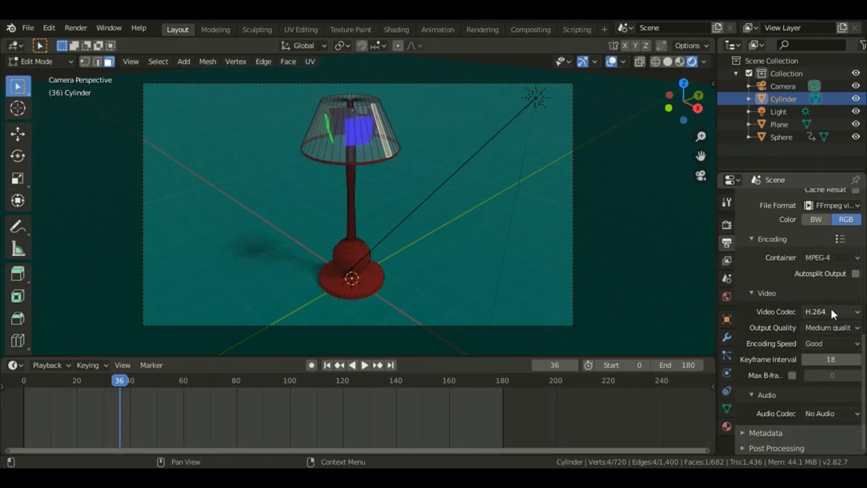
Set the video codec to MPEG-4 (divx) and the output quality to Constant Bitrate
{"action": "left_click", "coordinate": [832, 312]}
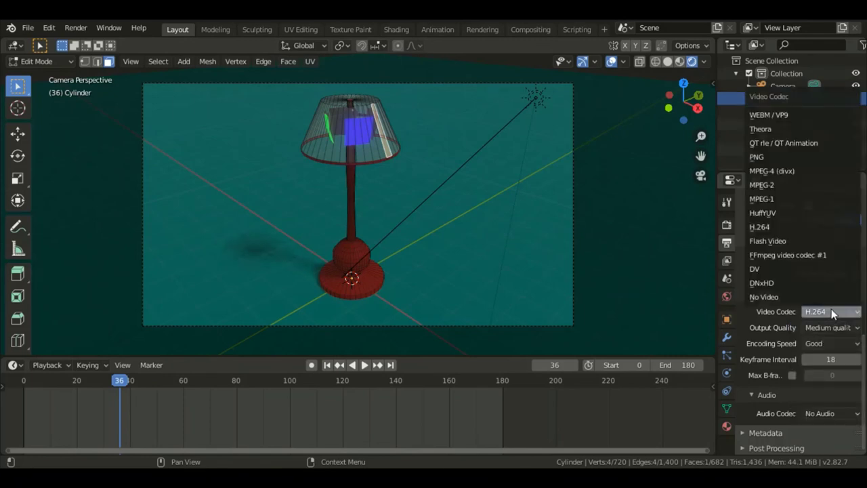
{"action": "left_click", "coordinate": [787, 170]}
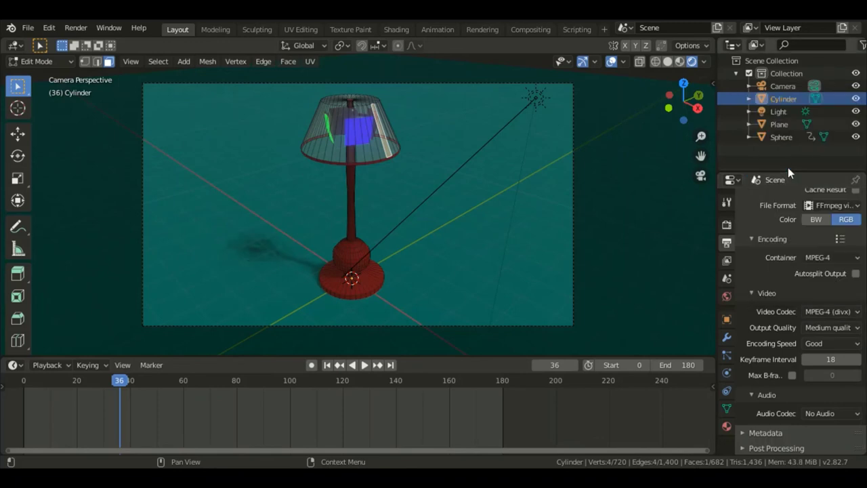
{"action": "left_click", "coordinate": [837, 328]}
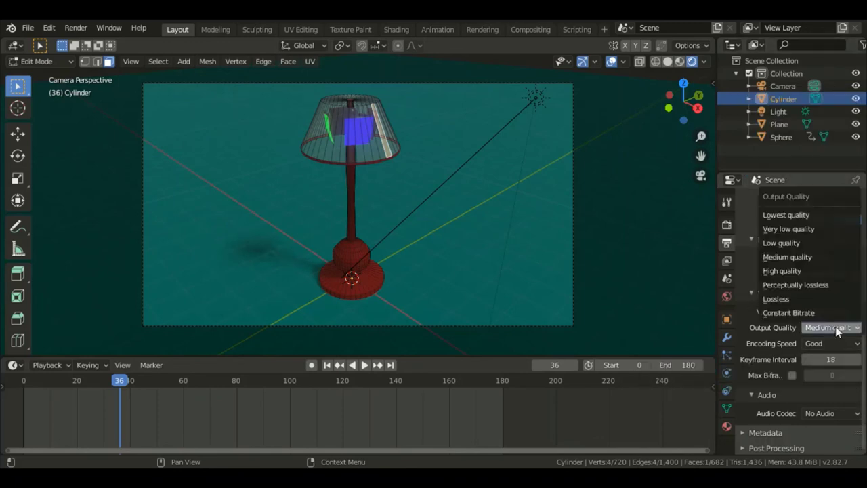
{"action": "left_click", "coordinate": [798, 312]}
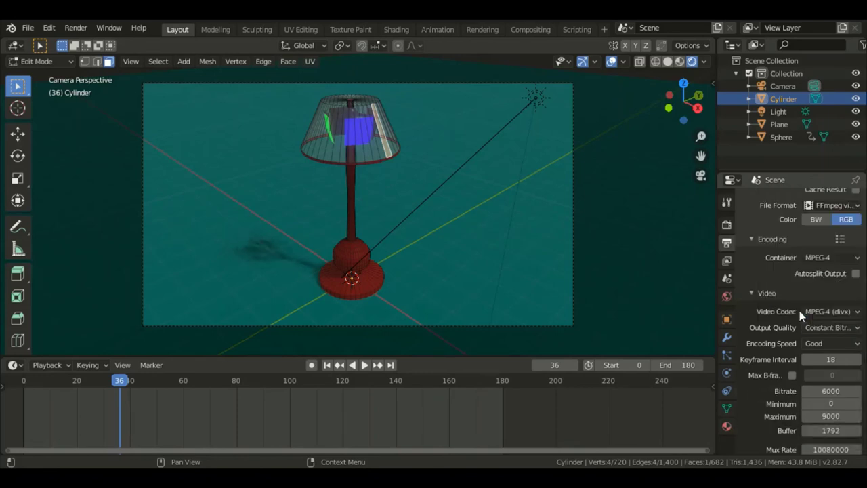
{"action": "scroll", "coordinate": [839, 359], "scroll_direction": "down", "scroll_amount": 3}
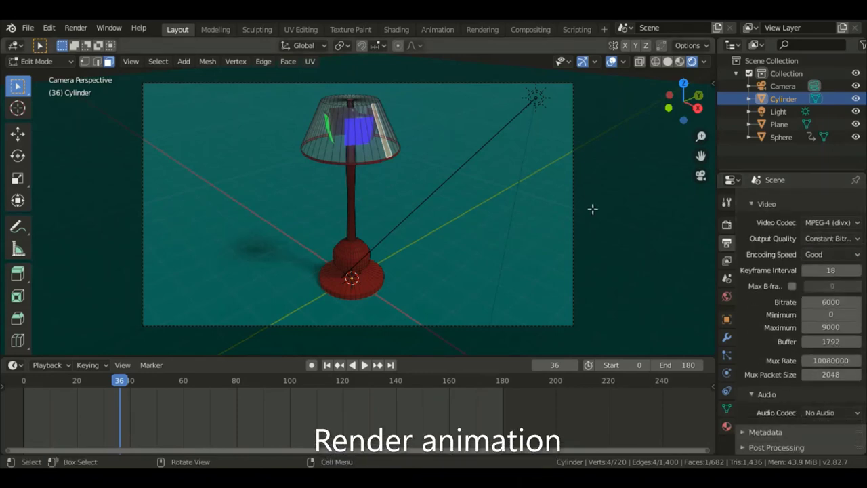
Play the lamp animation in the camera view
{"action": "key", "text": "ctrl+F12"}
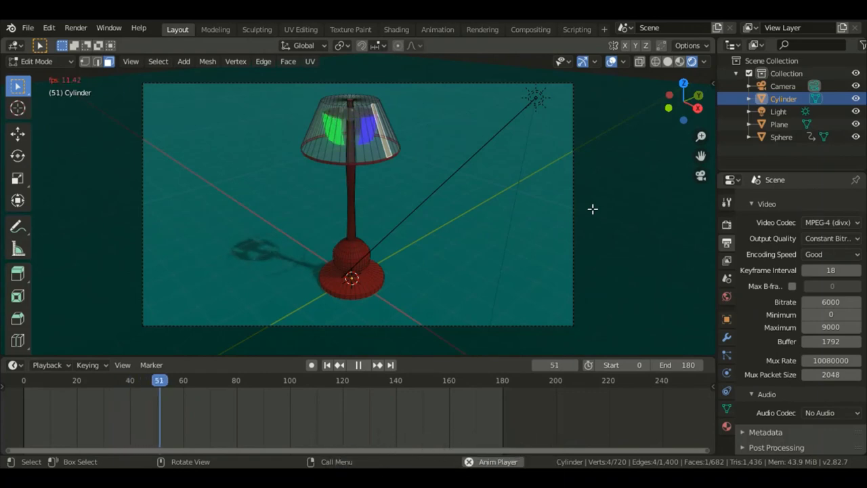